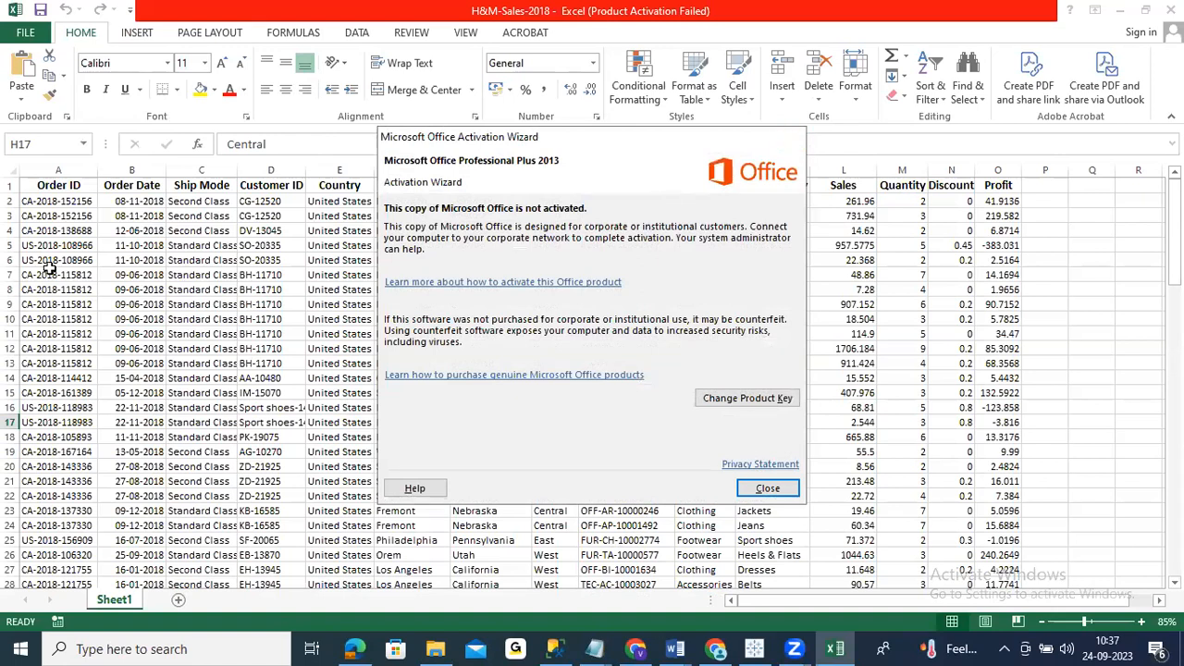
# Examine the Order ID and Order Date columns of the 2018 sales data
pyautogui.click(72, 202)
pyautogui.click(55, 333)
pyautogui.click(61, 216)
pyautogui.click(74, 363)
pyautogui.click(145, 201)
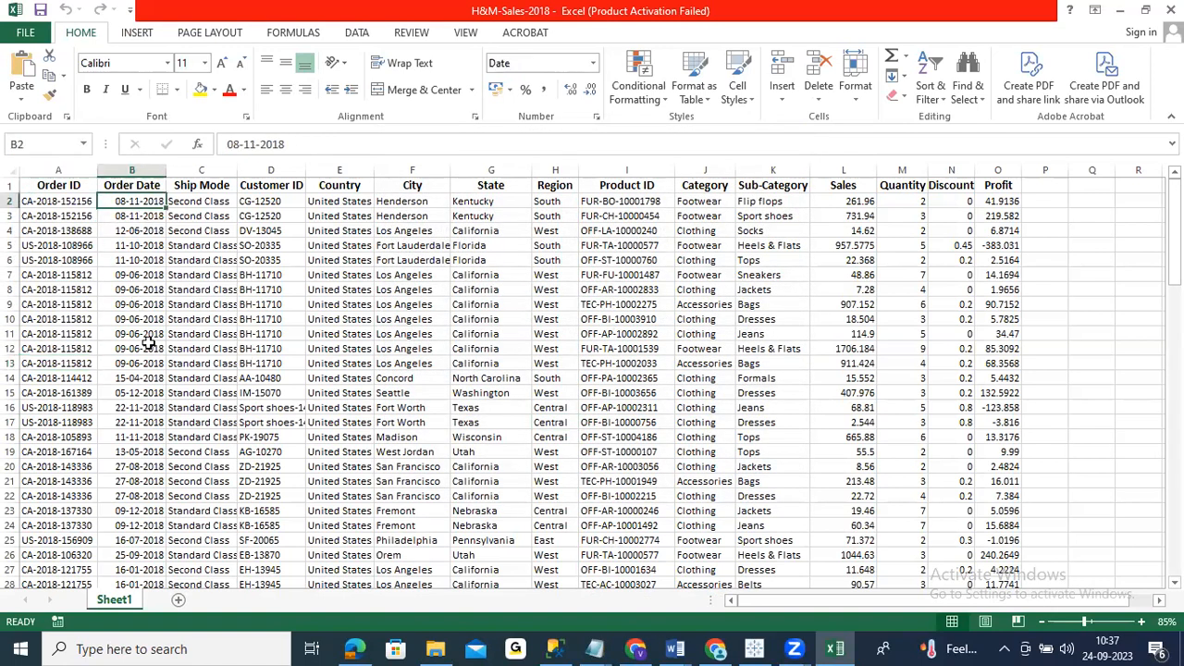
pyautogui.click(139, 304)
pyautogui.click(146, 437)
pyautogui.click(152, 216)
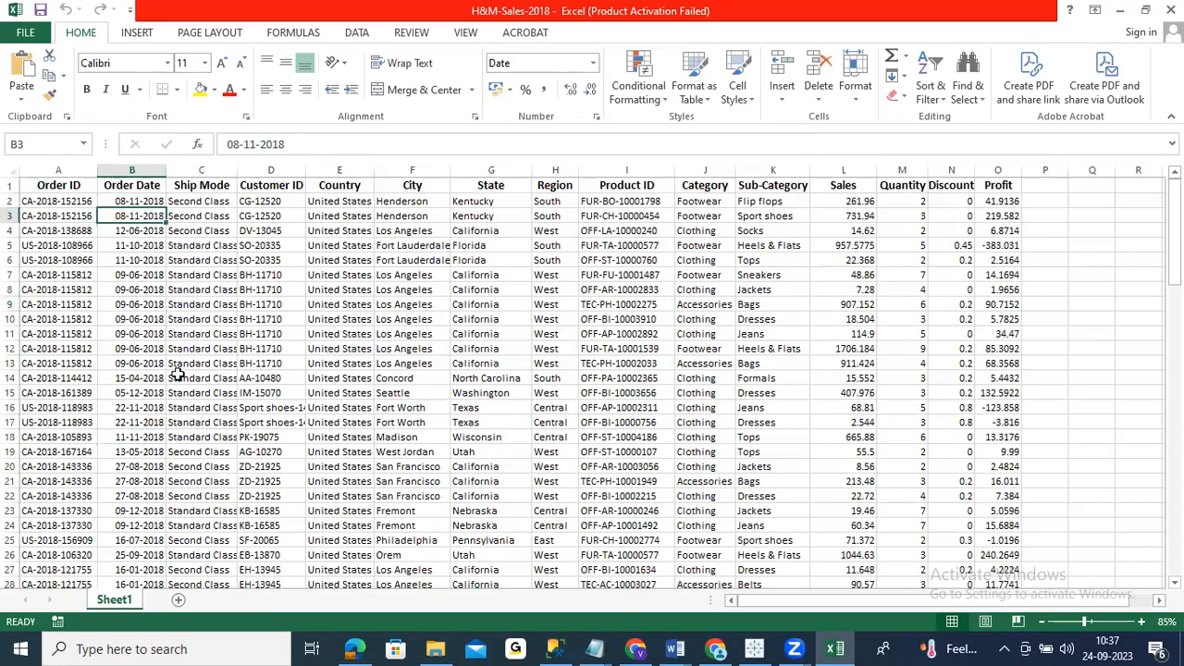
pyautogui.click(140, 392)
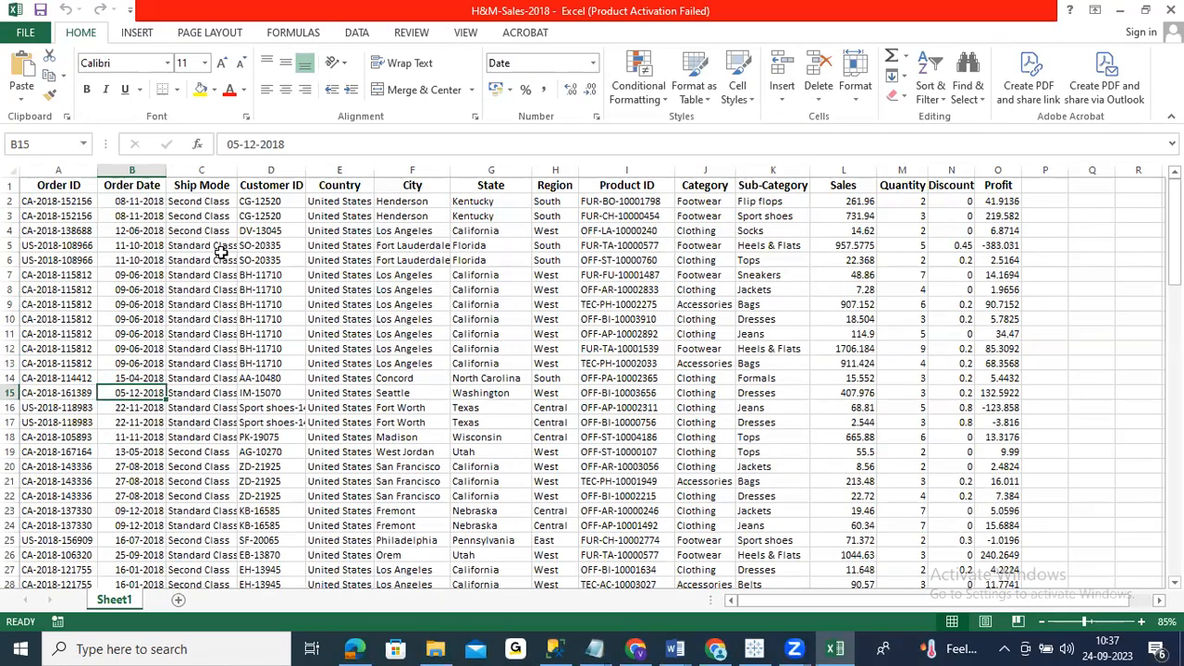
# Examine the different shipping classes listed in the Ship Mode column of the 2018 sales data
pyautogui.click(217, 201)
pyautogui.click(222, 290)
pyautogui.click(222, 334)
pyautogui.click(211, 245)
pyautogui.click(219, 335)
pyautogui.click(220, 364)
pyautogui.click(201, 215)
pyautogui.click(202, 230)
pyautogui.click(199, 363)
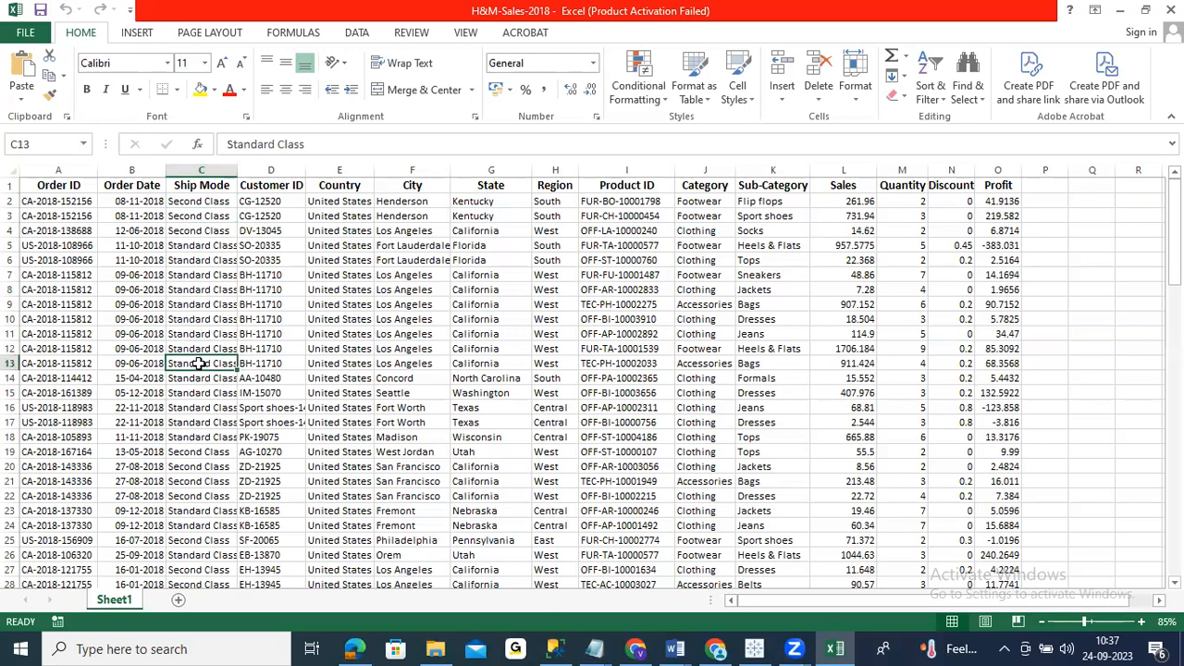
pyautogui.click(199, 260)
pyautogui.click(203, 231)
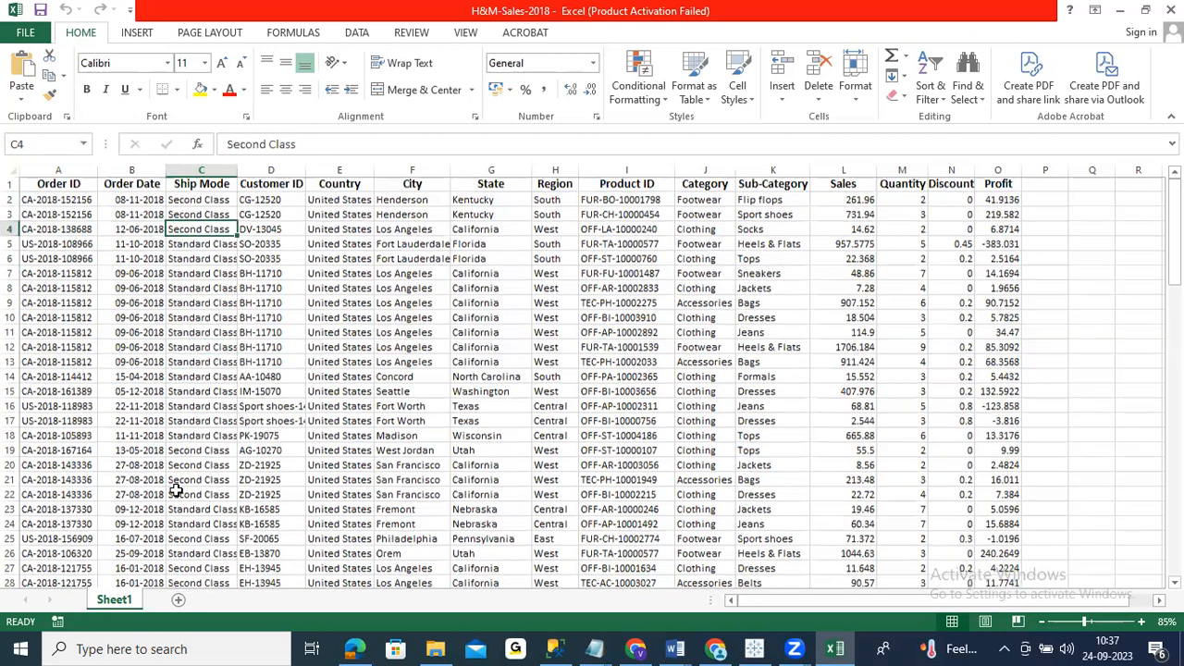
pyautogui.scroll(-5, 176, 489)
pyautogui.click(219, 513)
pyautogui.scroll(5, 164, 384)
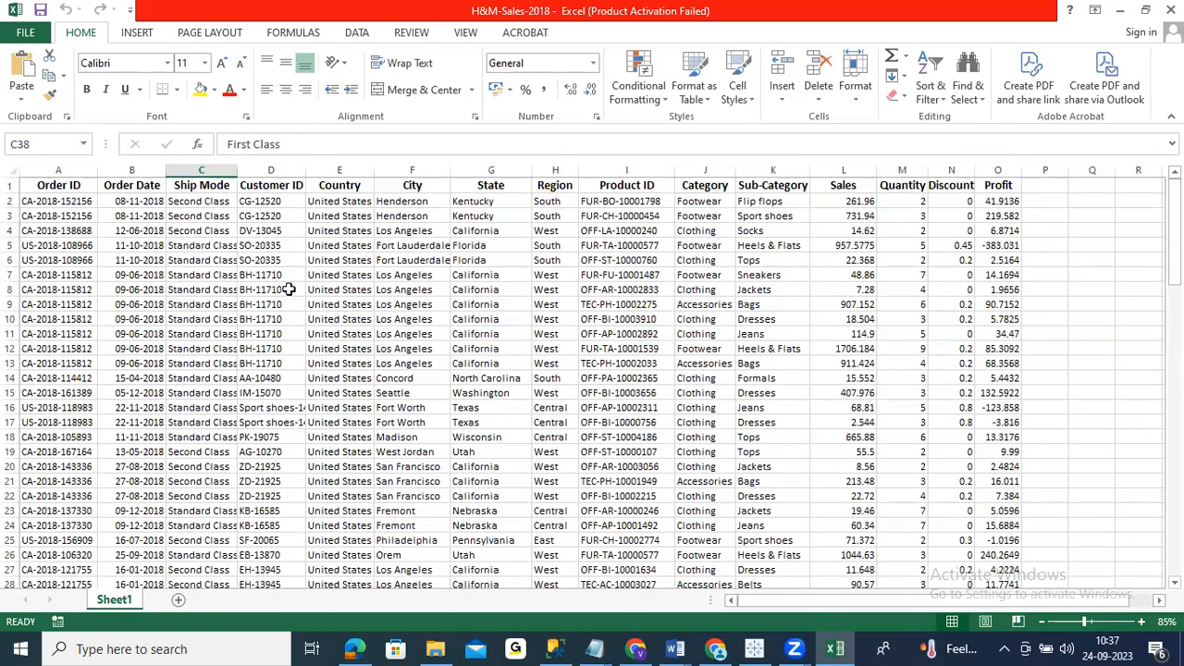
# Look across the Customer ID, Country, City, State, Region and Product ID columns of the 2018 sales data
pyautogui.click(287, 289)
pyautogui.click(335, 243)
pyautogui.click(329, 320)
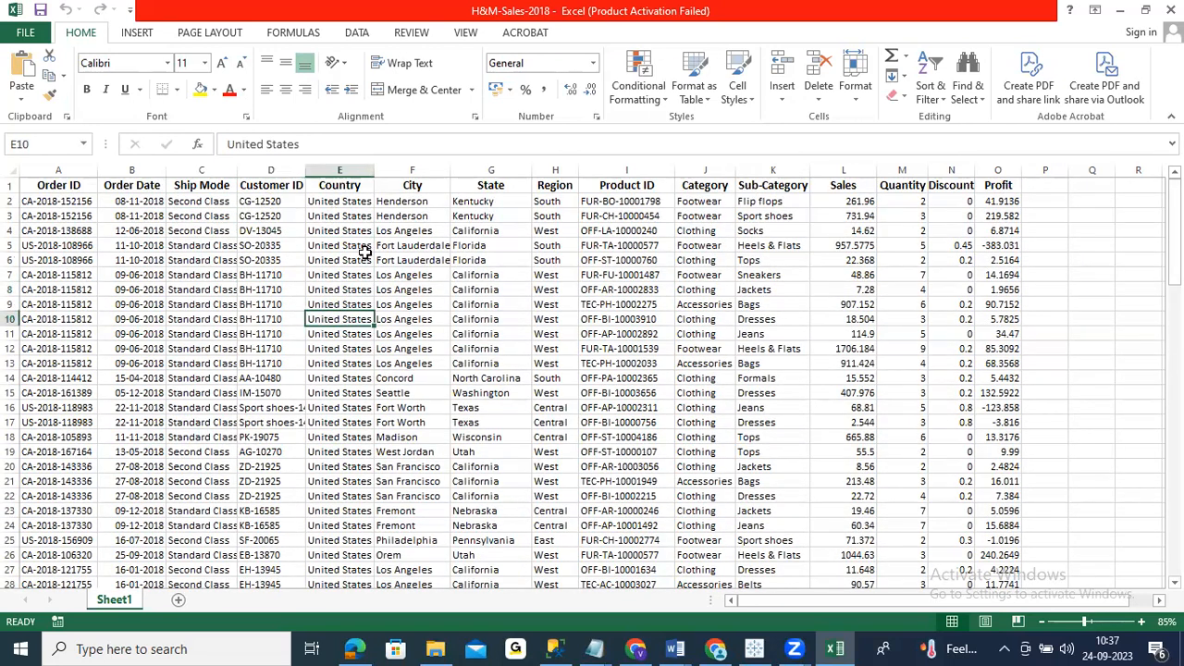
pyautogui.click(409, 221)
pyautogui.click(490, 216)
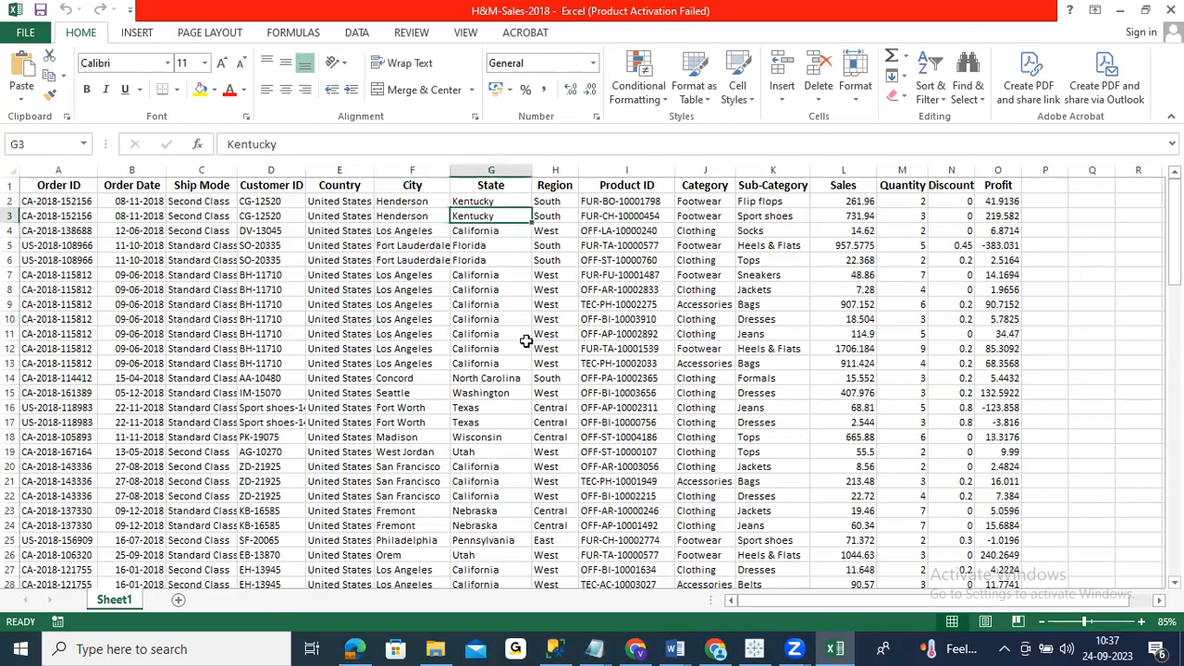
pyautogui.click(548, 260)
pyautogui.click(651, 216)
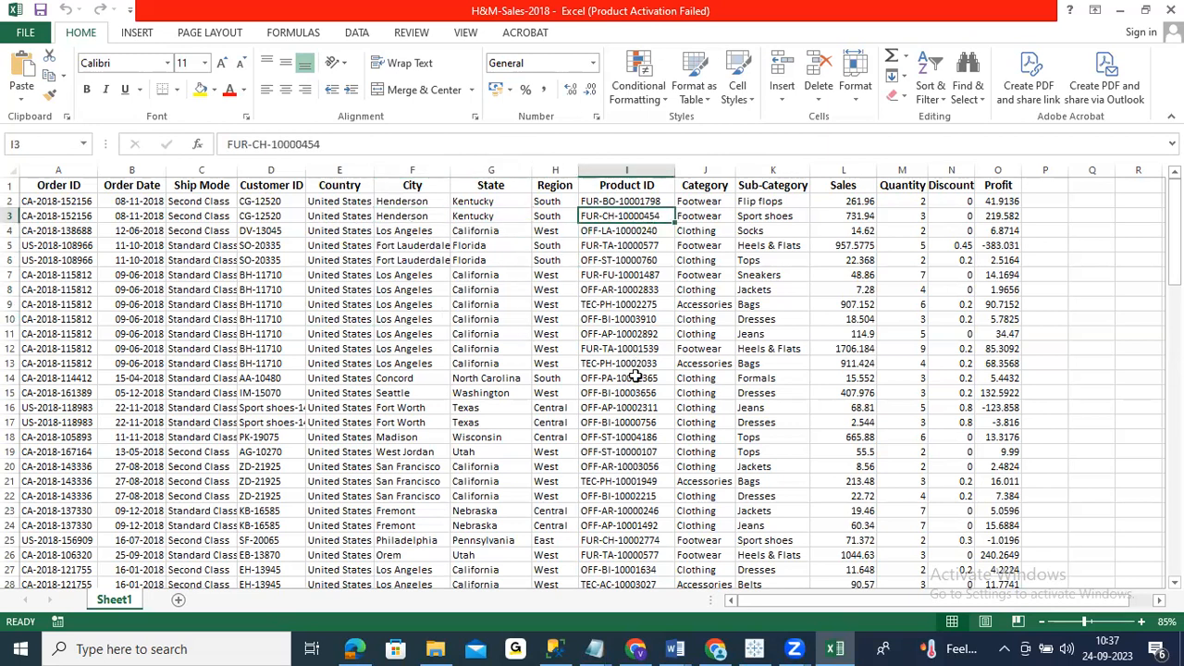
# Review the product groups in the Category column of the 2018 sales data
pyautogui.click(703, 217)
pyautogui.click(707, 315)
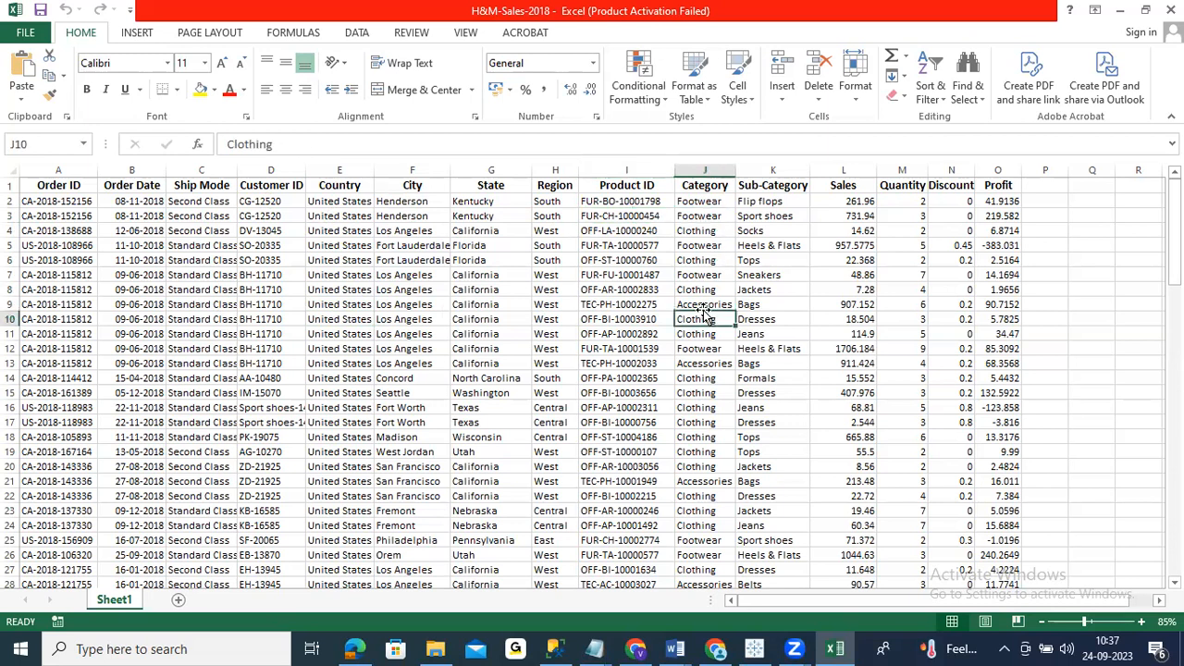
pyautogui.click(720, 202)
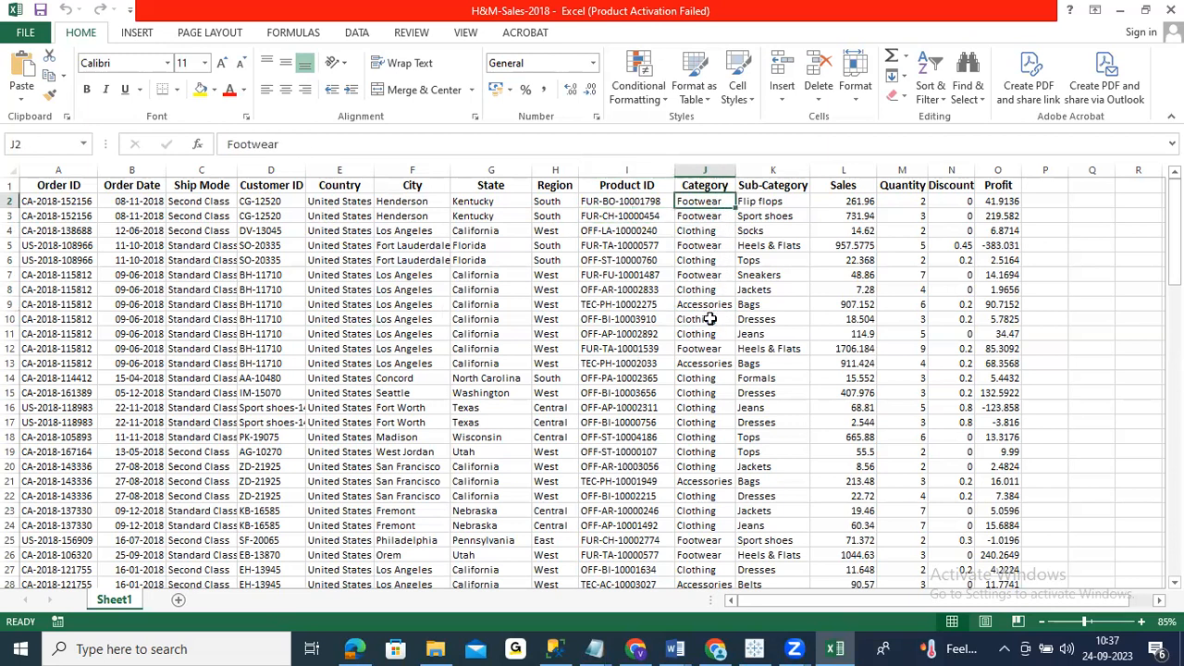
pyautogui.click(693, 304)
pyautogui.click(709, 364)
# Examine the Region column values and compare them with the states they belong to
pyautogui.click(546, 201)
pyautogui.click(549, 290)
pyautogui.click(545, 349)
pyautogui.click(551, 437)
pyautogui.click(546, 216)
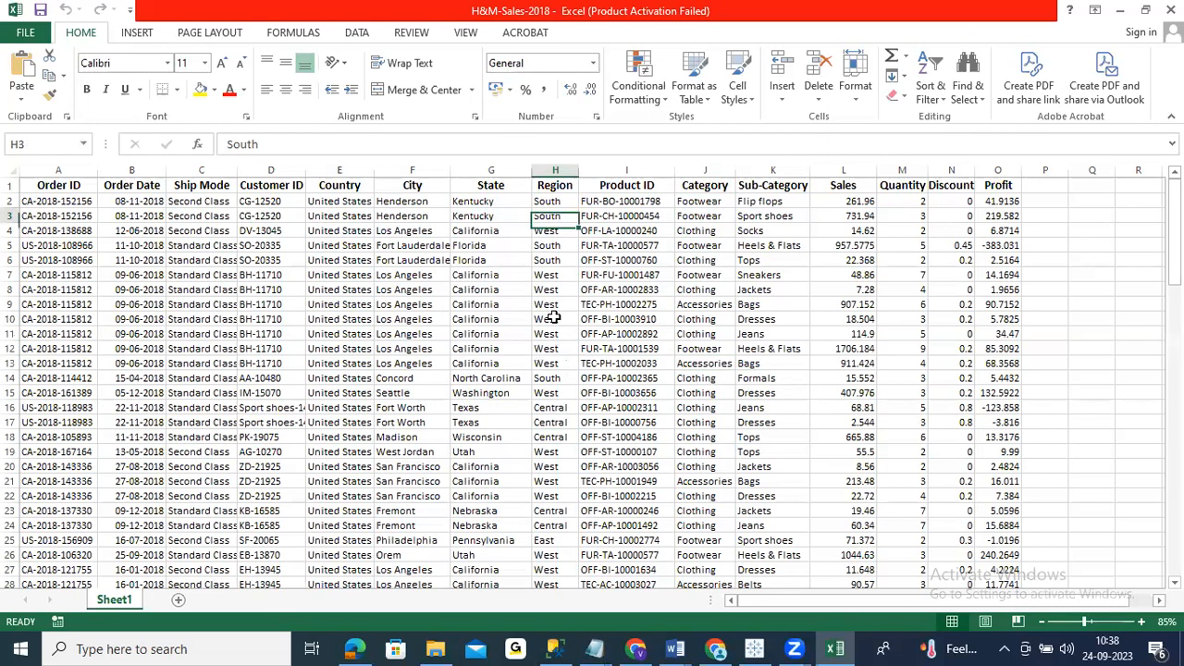
pyautogui.click(552, 320)
pyautogui.click(557, 437)
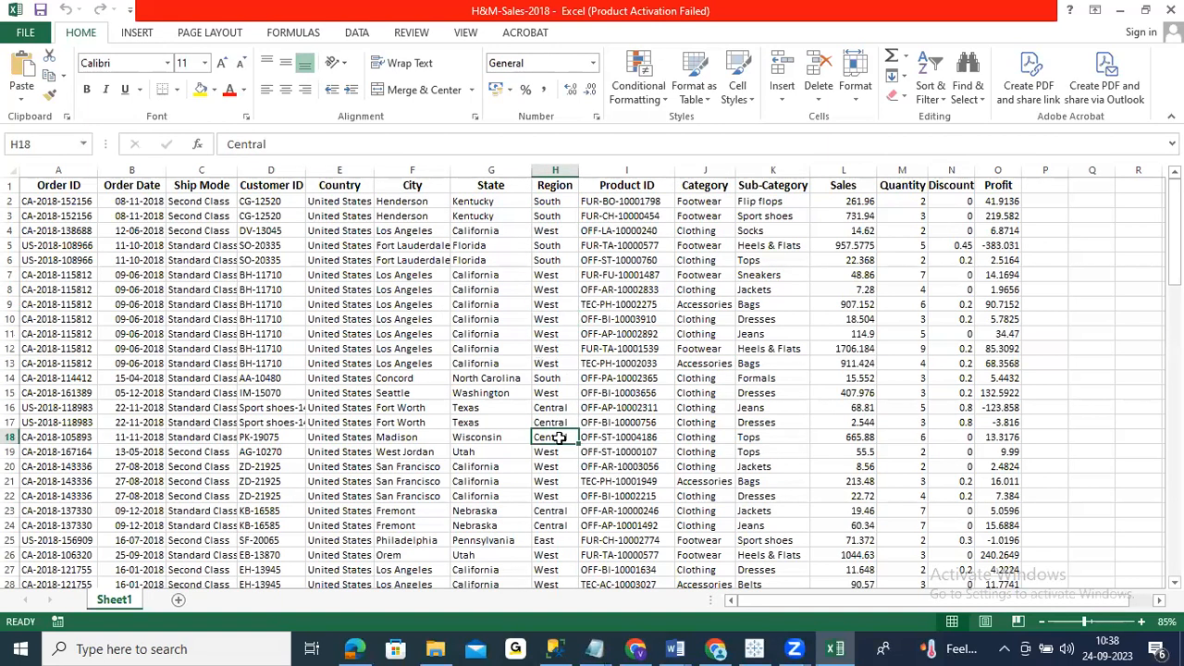
pyautogui.click(466, 423)
pyautogui.click(553, 422)
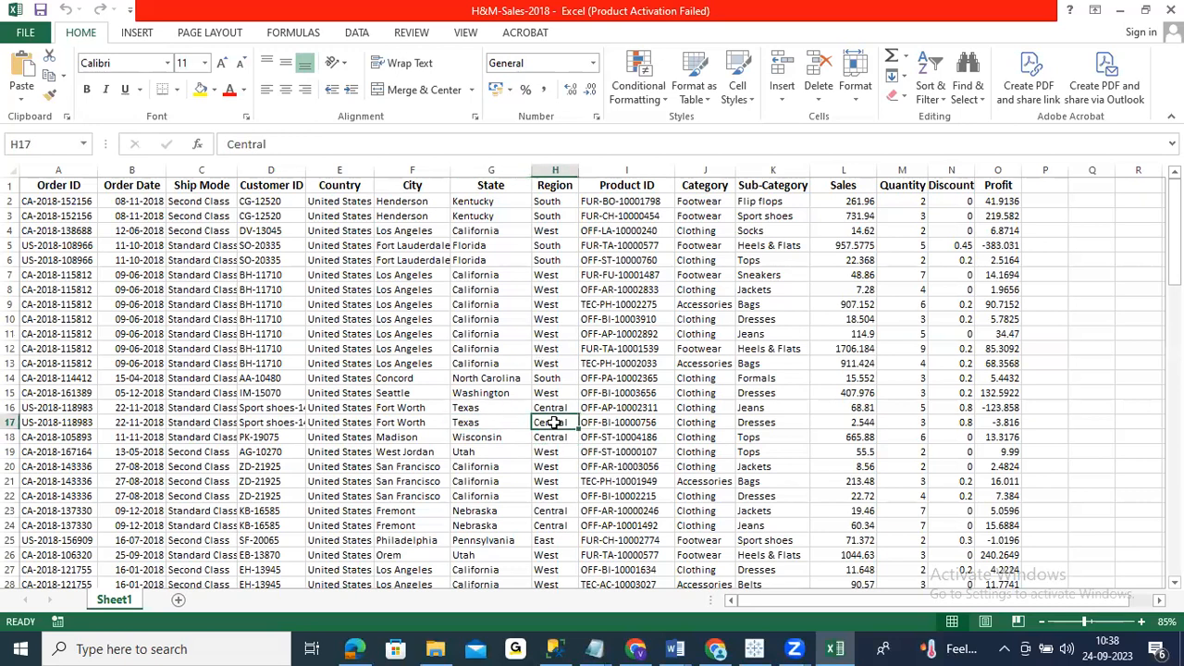
pyautogui.click(509, 396)
pyautogui.click(548, 393)
pyautogui.click(542, 481)
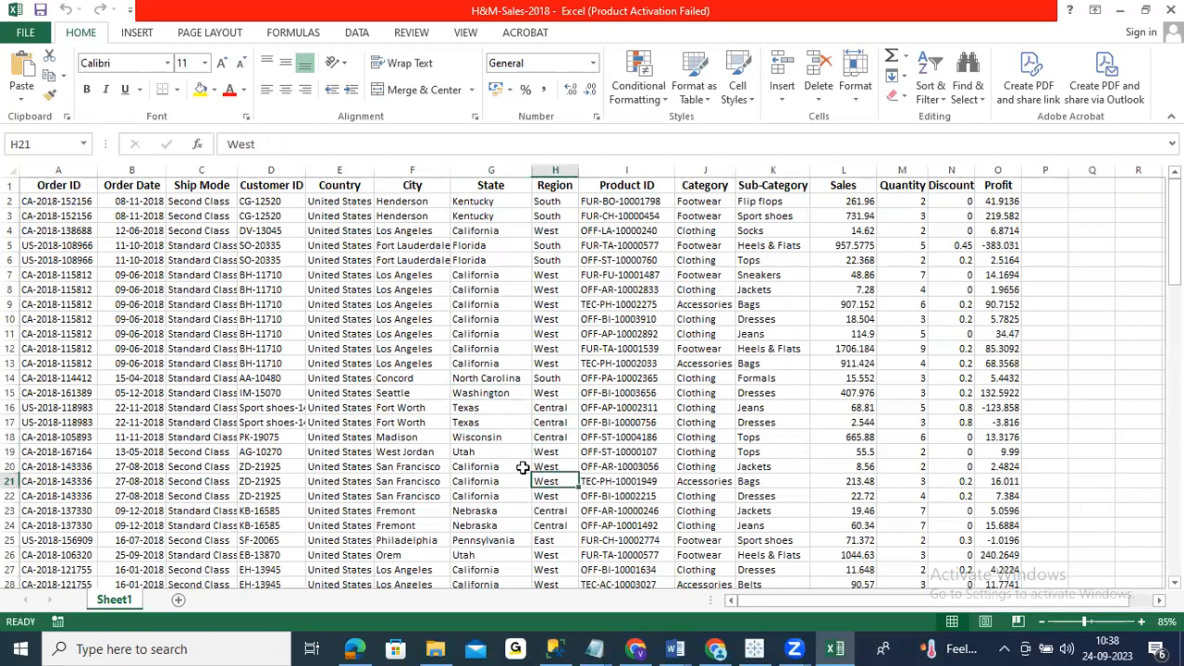
pyautogui.click(474, 412)
# Compare the Category entries with their matching Sub-Category entries in the 2018 sales data
pyautogui.click(696, 232)
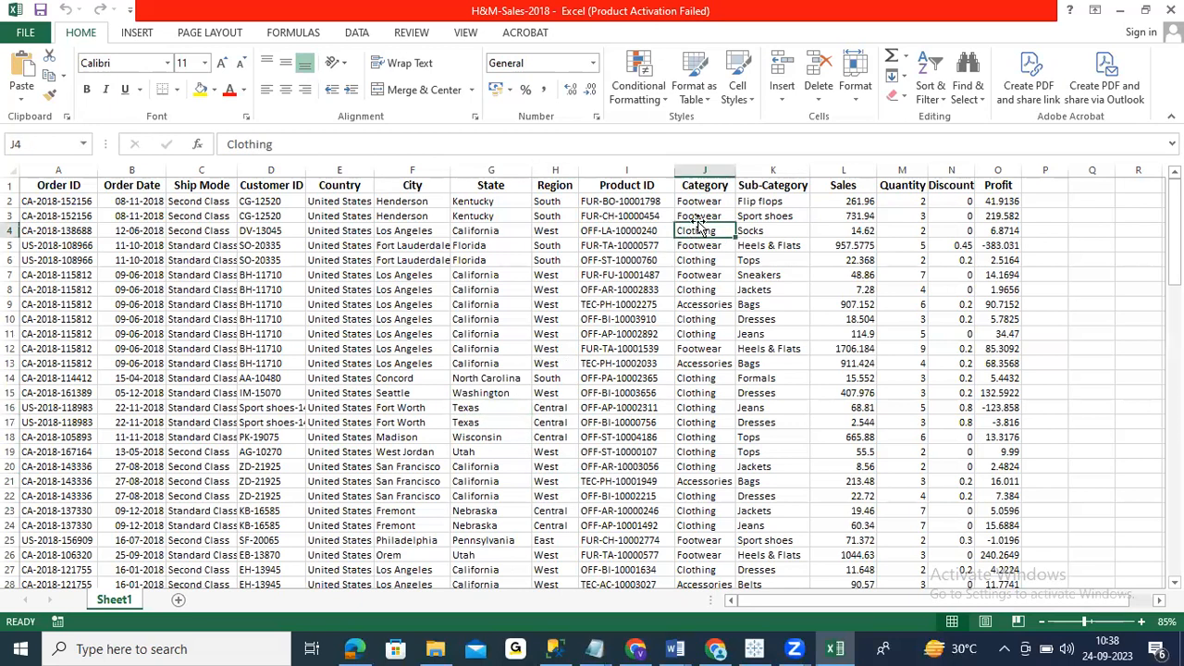
pyautogui.click(695, 436)
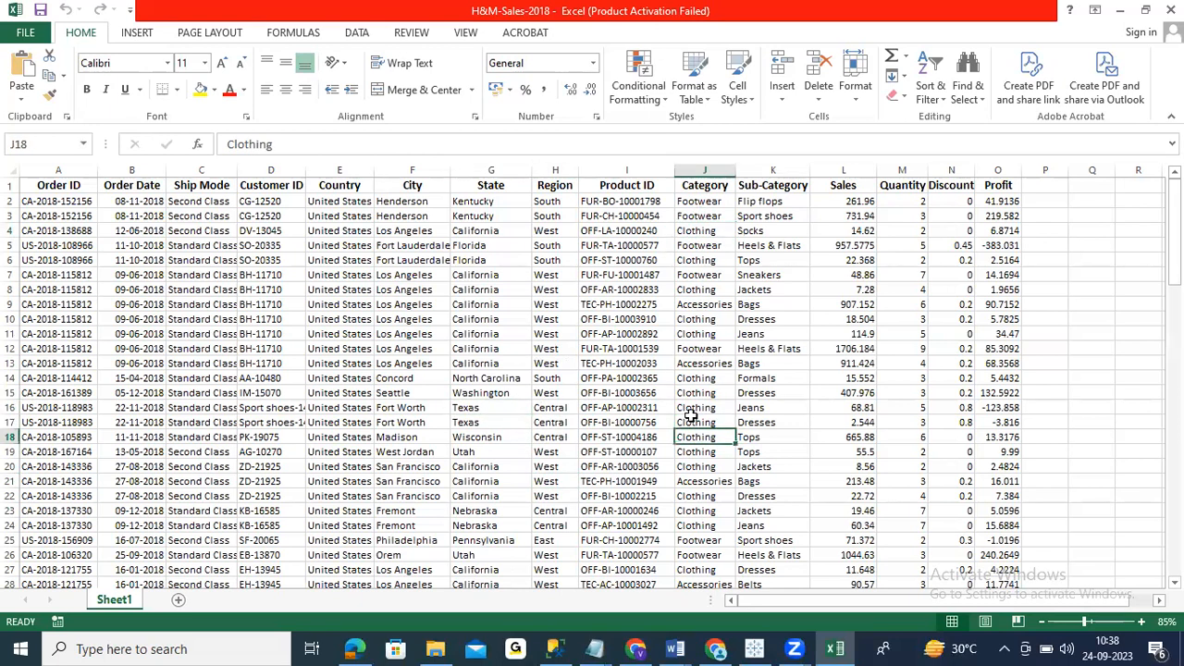
pyautogui.click(770, 202)
pyautogui.click(773, 319)
pyautogui.click(773, 379)
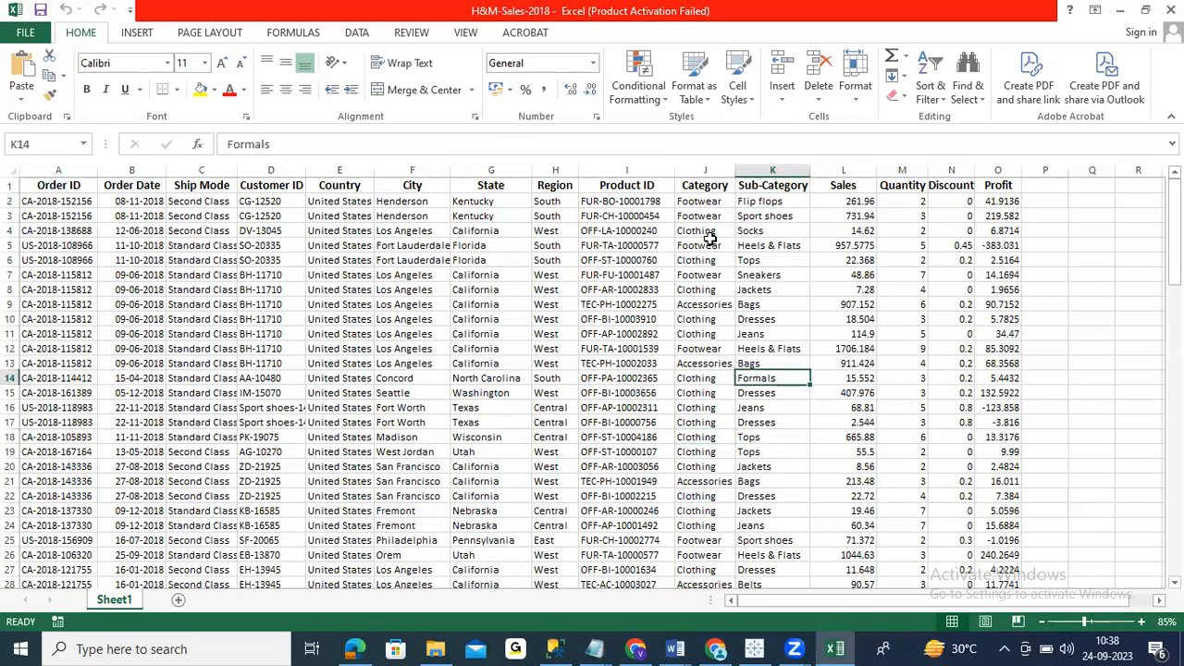
pyautogui.click(699, 201)
pyautogui.click(766, 201)
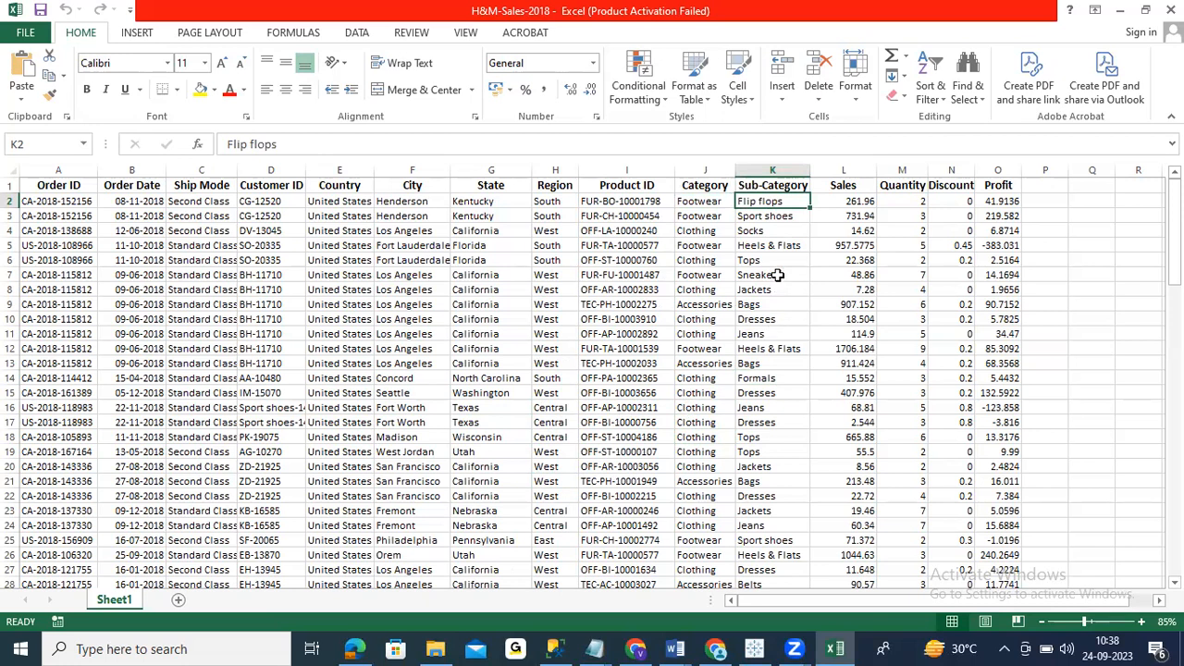
pyautogui.click(769, 234)
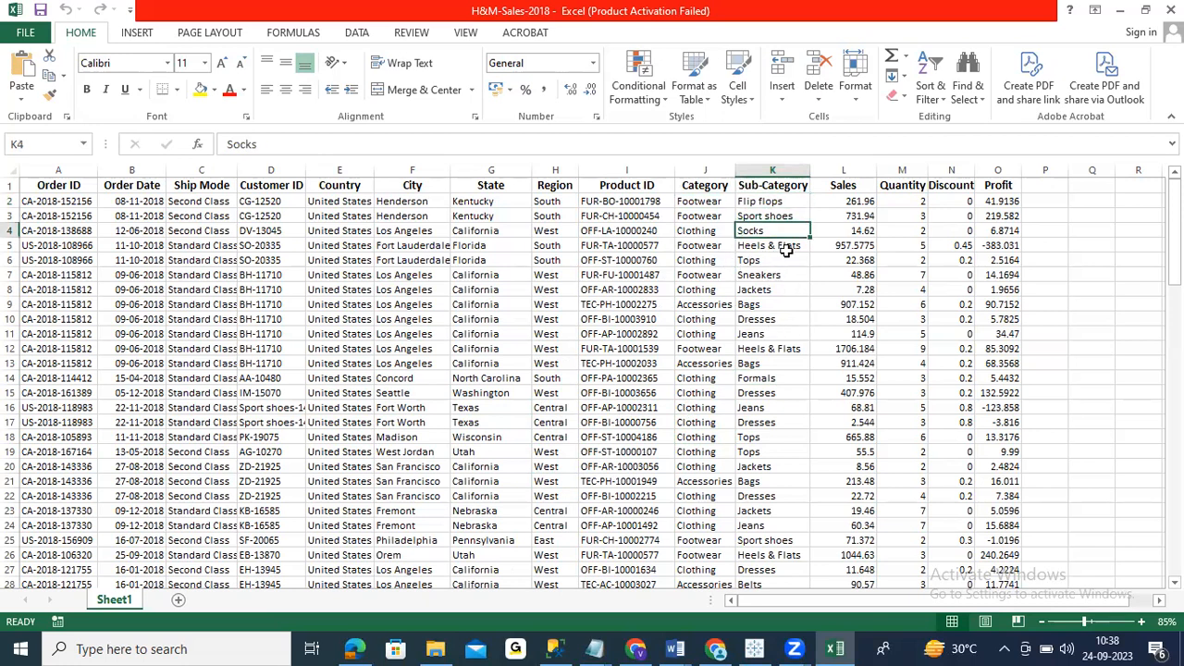
pyautogui.click(782, 247)
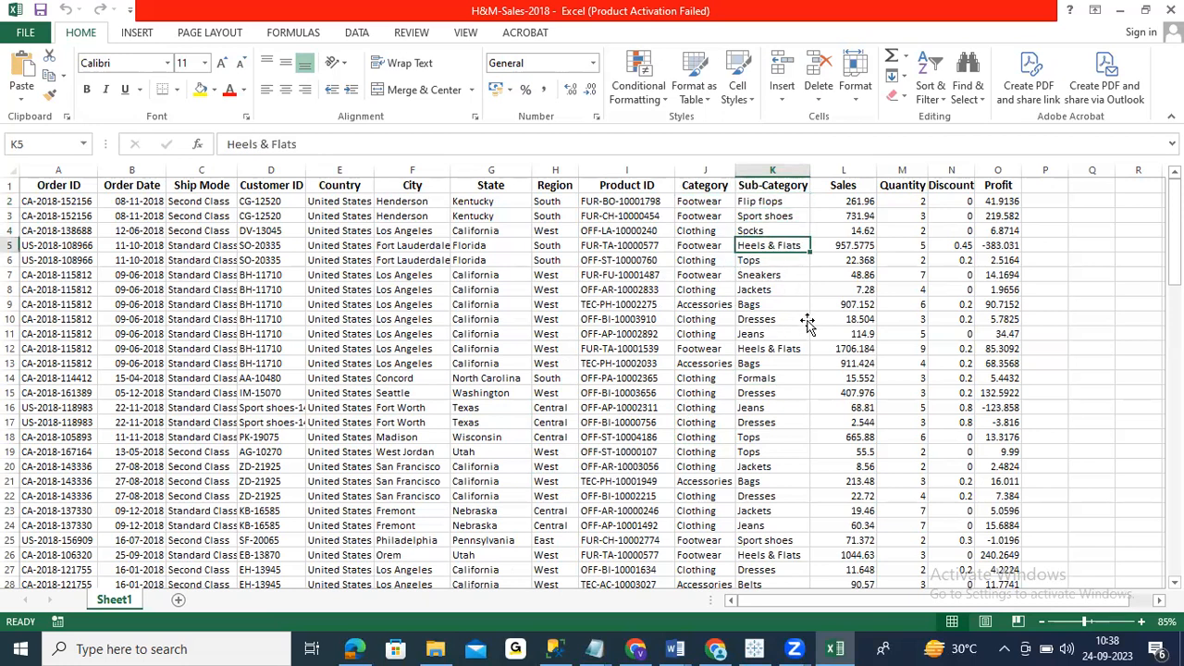
pyautogui.click(709, 287)
pyautogui.click(783, 275)
pyautogui.click(783, 404)
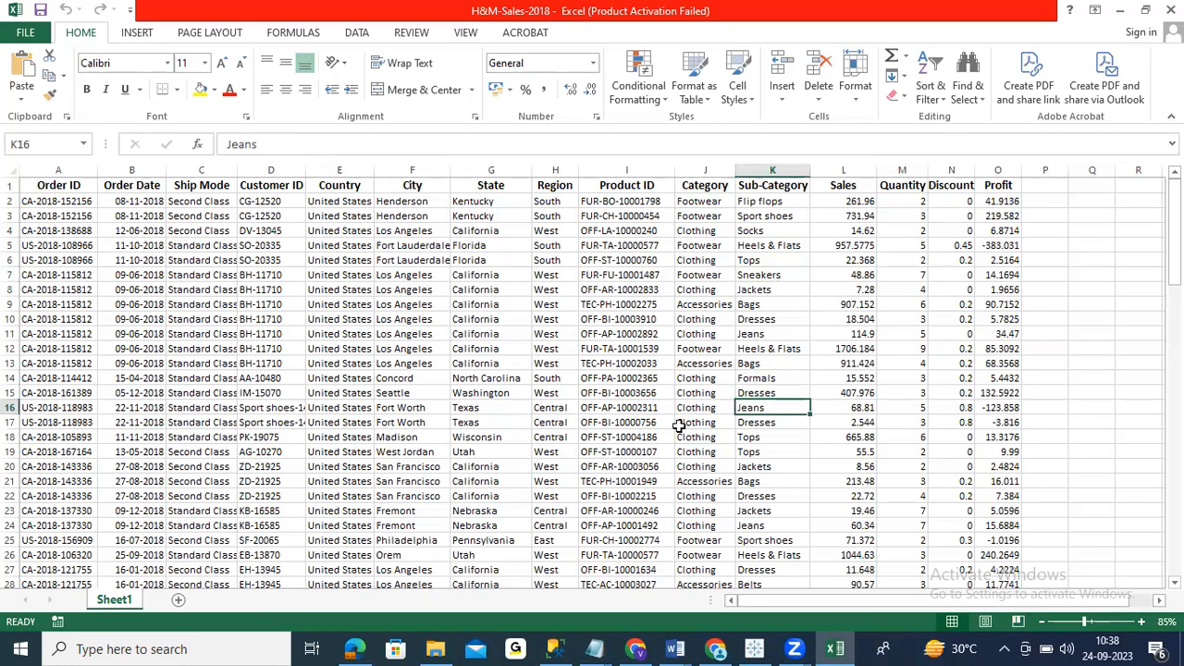
# Review the Sales, Quantity, Discount and Profit columns of the 2018 sales data
pyautogui.click(837, 332)
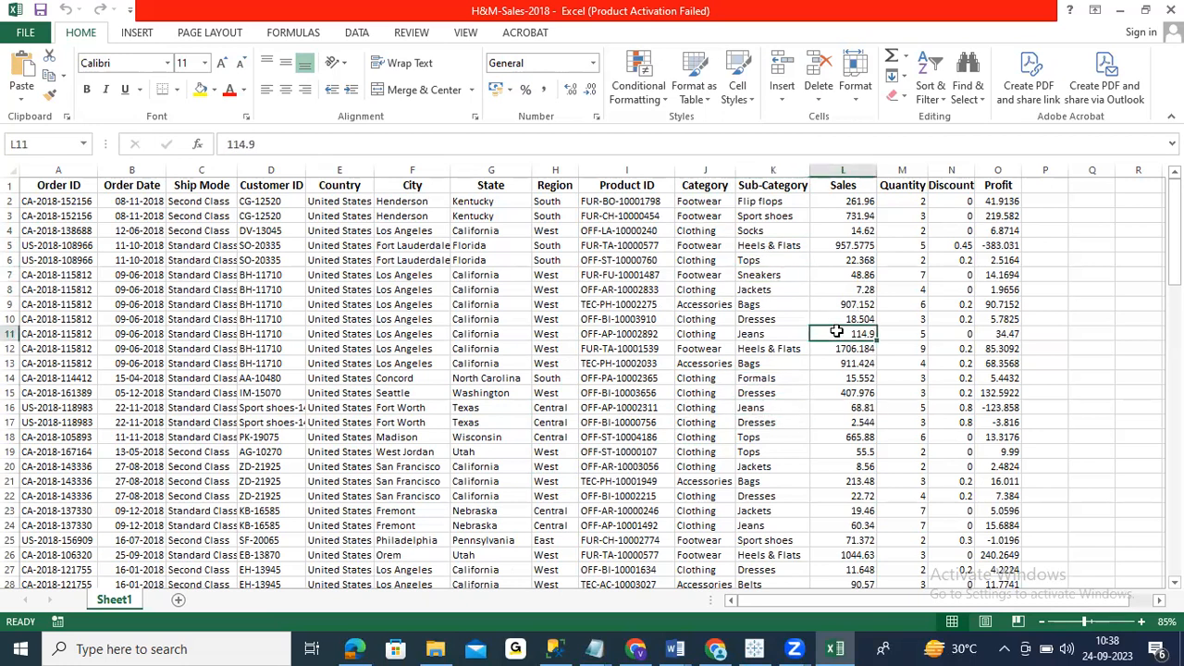
pyautogui.moveTo(846, 201); pyautogui.dragTo(858, 490)
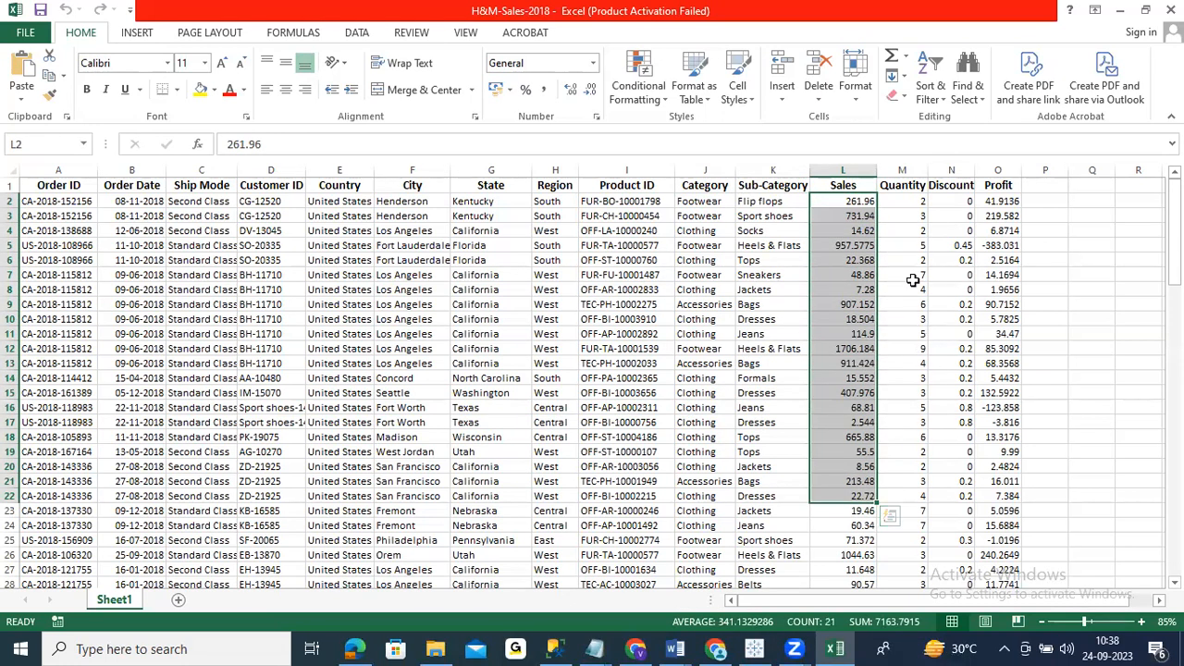
pyautogui.click(907, 214)
pyautogui.click(951, 217)
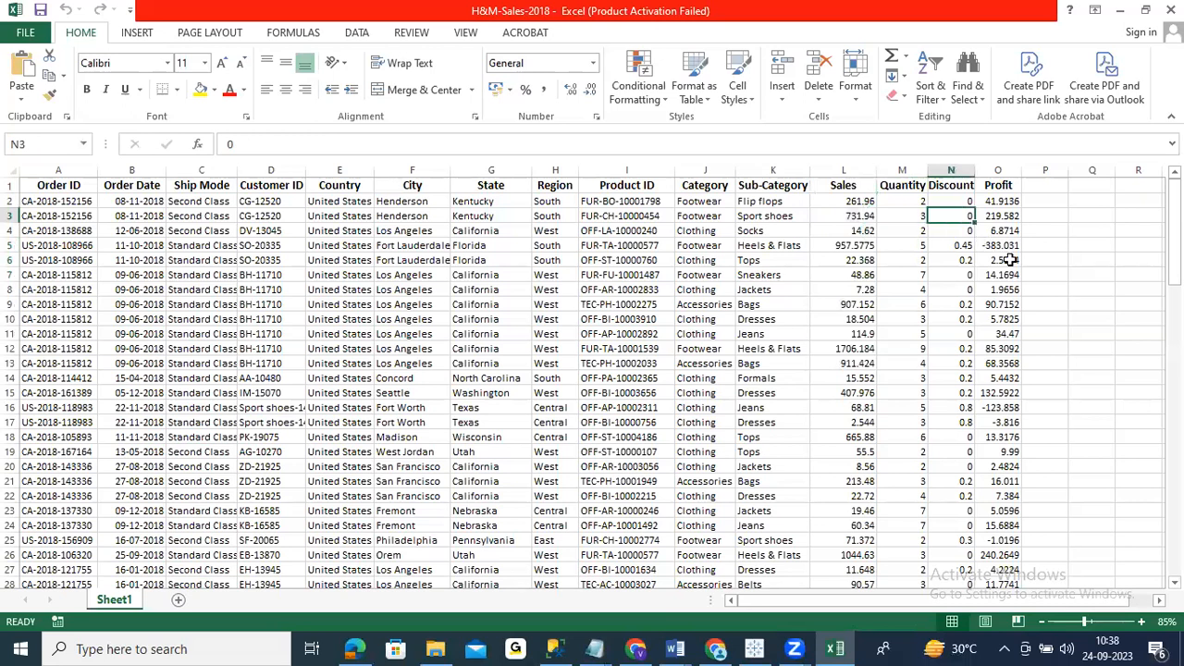
pyautogui.click(1011, 260)
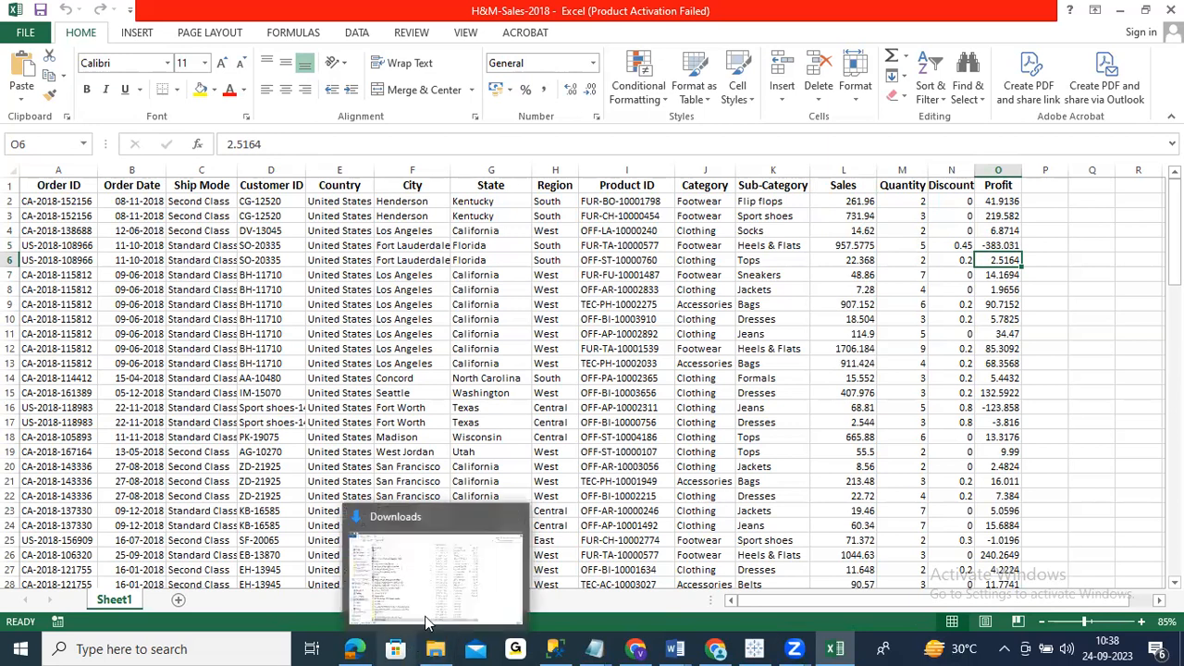
# Open the H&M-Sales-2019 workbook from the Downloads folder
pyautogui.click(435, 643)
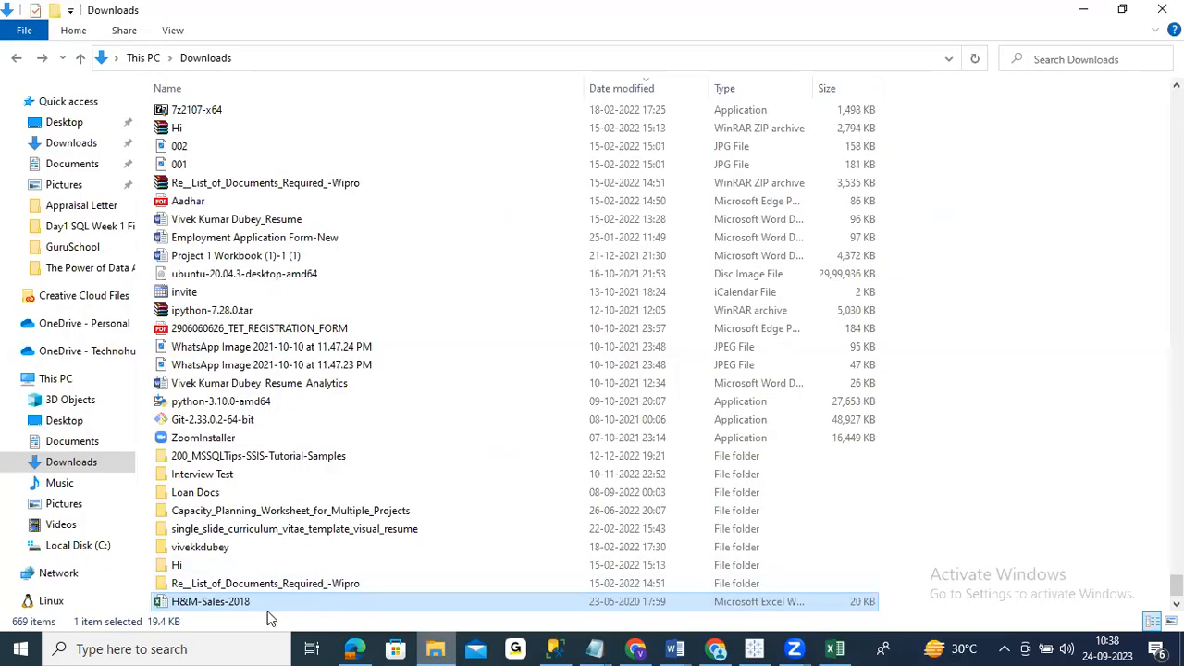
pyautogui.click(256, 599)
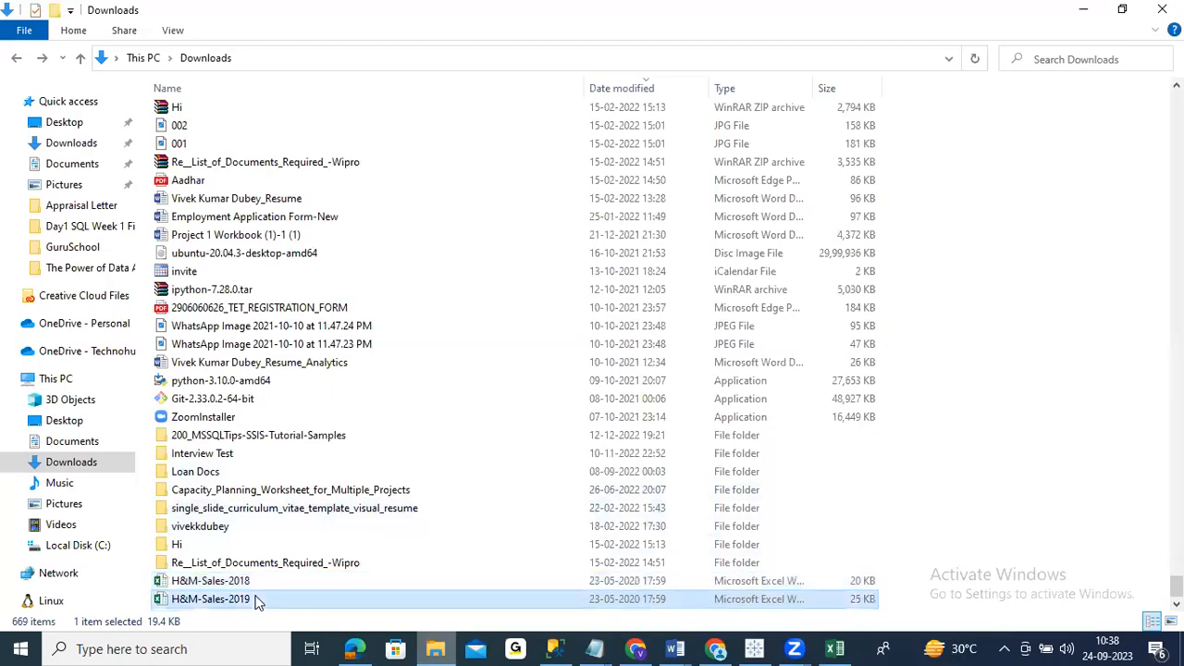
pyautogui.doubleClick(256, 599)
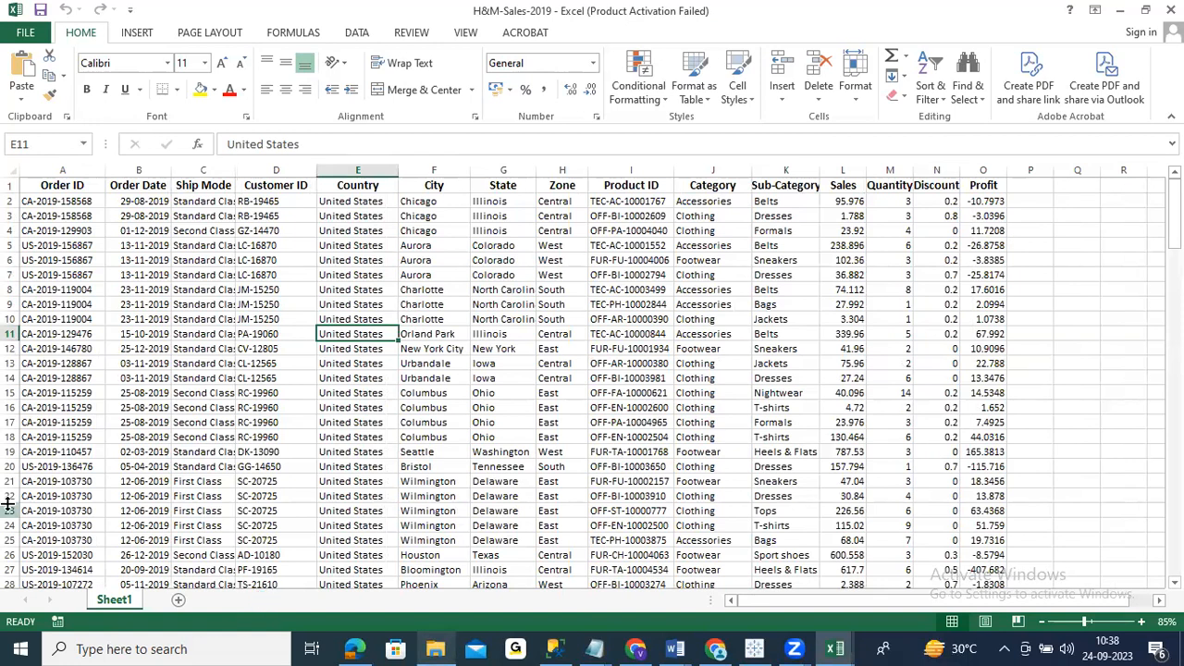
# Look over the order, date, shipping, customer and location columns of the 2019 sales data
pyautogui.click(92, 279)
pyautogui.click(209, 263)
pyautogui.click(269, 273)
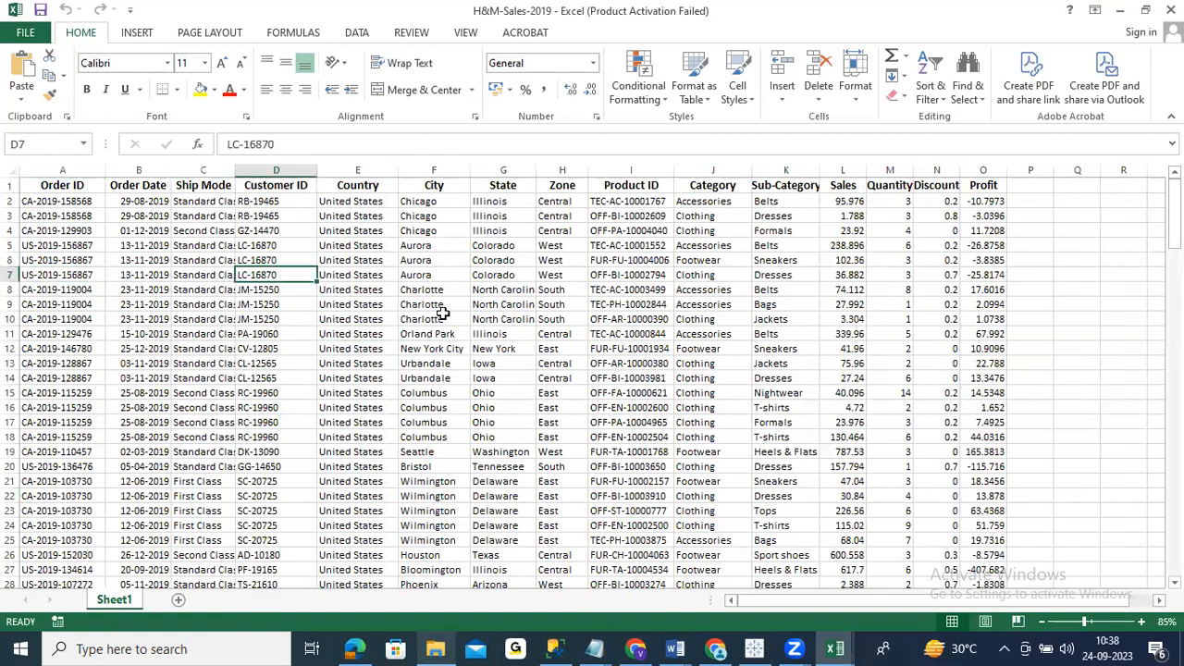
pyautogui.click(434, 319)
pyautogui.click(160, 216)
pyautogui.click(160, 378)
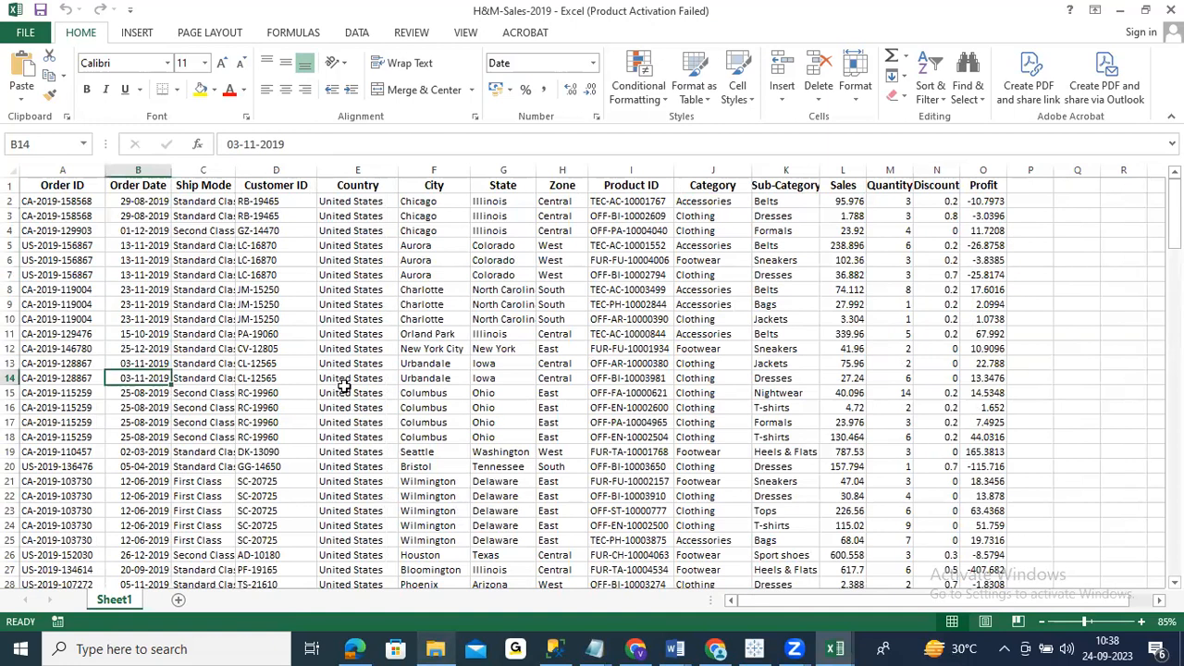
pyautogui.click(347, 381)
pyautogui.click(435, 363)
pyautogui.click(503, 350)
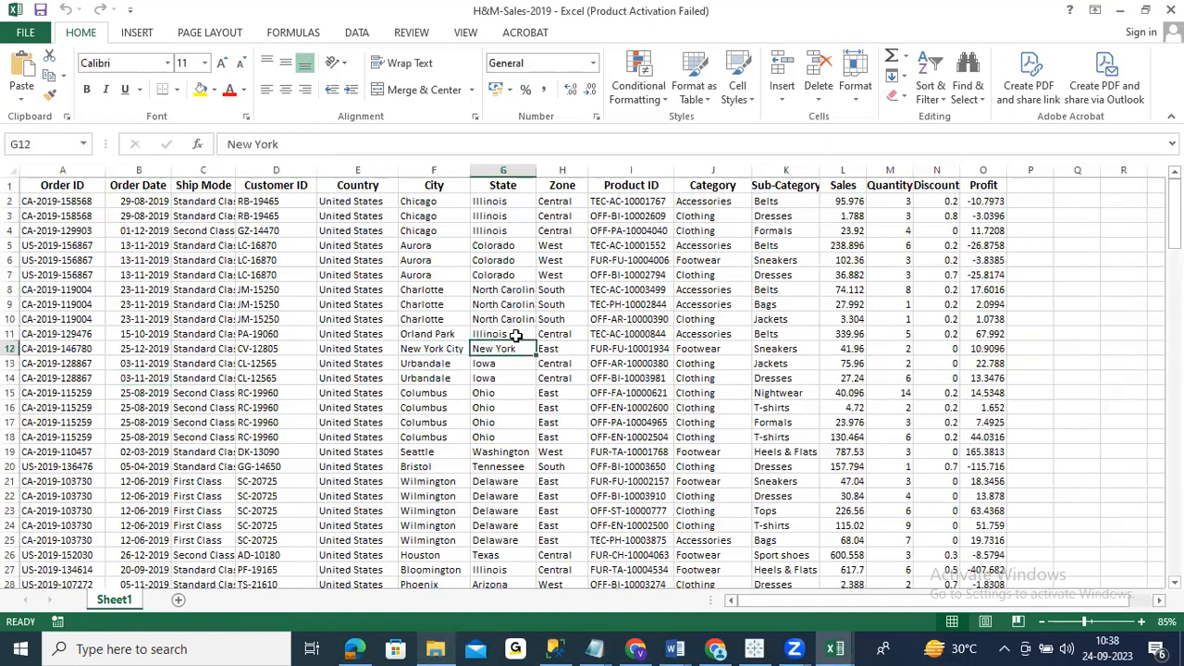
# Examine the header and the values of the Zone column in the 2019 sales data
pyautogui.click(556, 259)
pyautogui.click(571, 200)
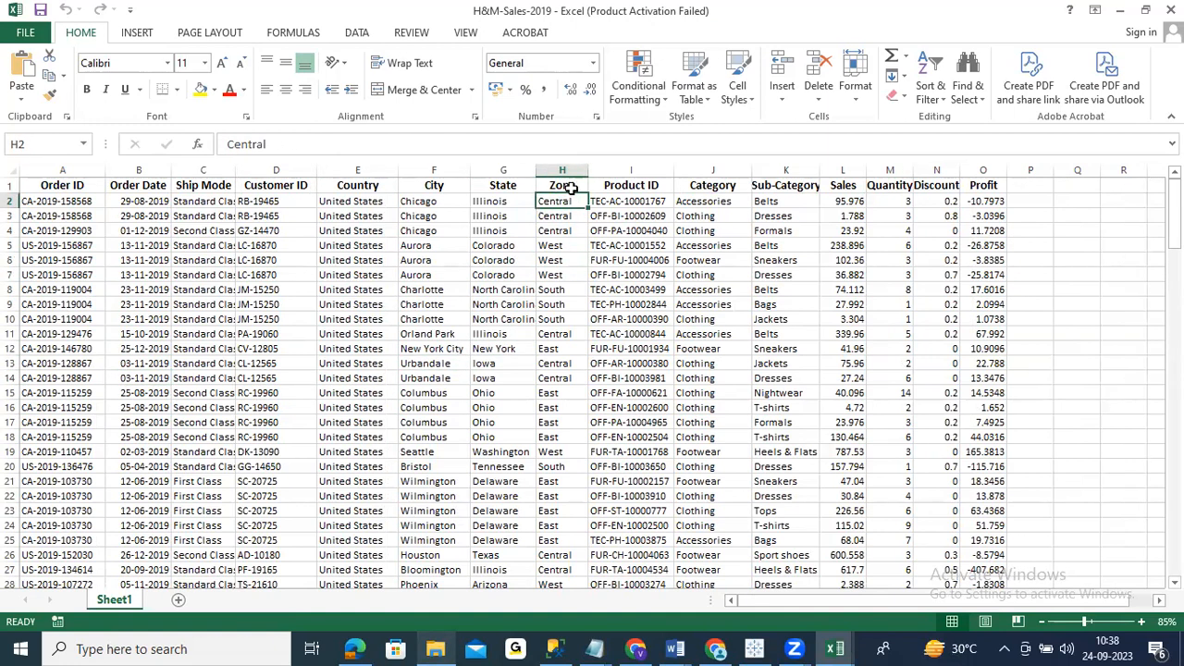
pyautogui.click(567, 185)
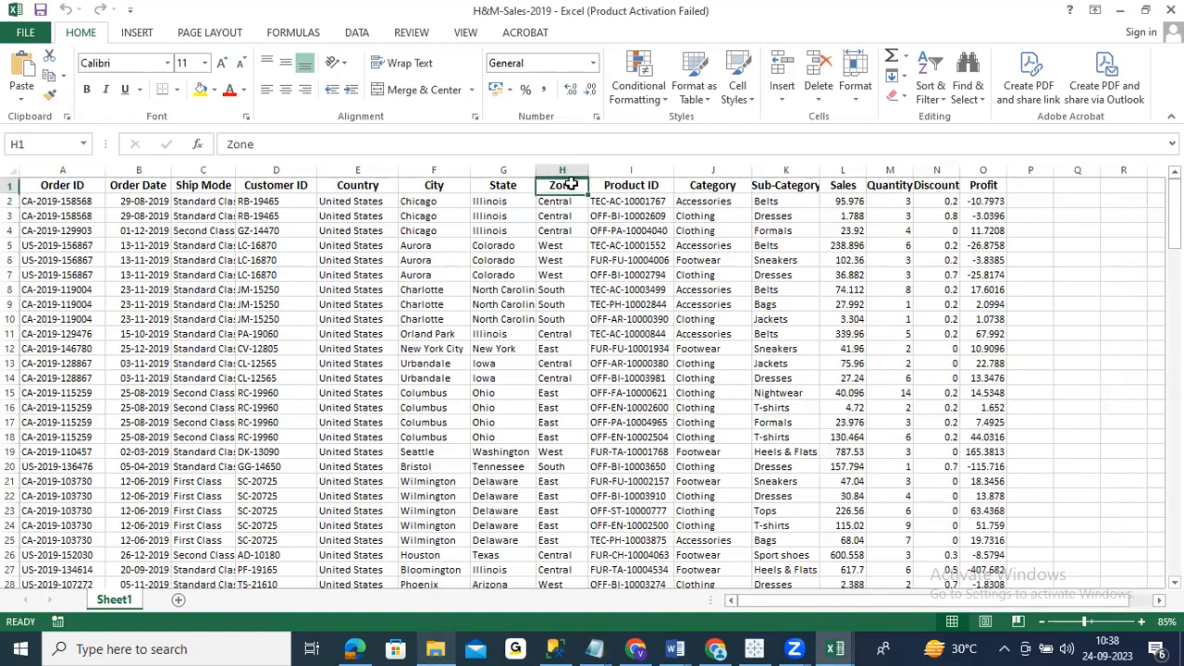
pyautogui.click(554, 291)
pyautogui.click(563, 250)
pyautogui.click(564, 363)
pyautogui.click(567, 449)
pyautogui.click(563, 260)
pyautogui.click(562, 230)
pyautogui.click(563, 275)
pyautogui.click(563, 334)
pyautogui.click(563, 437)
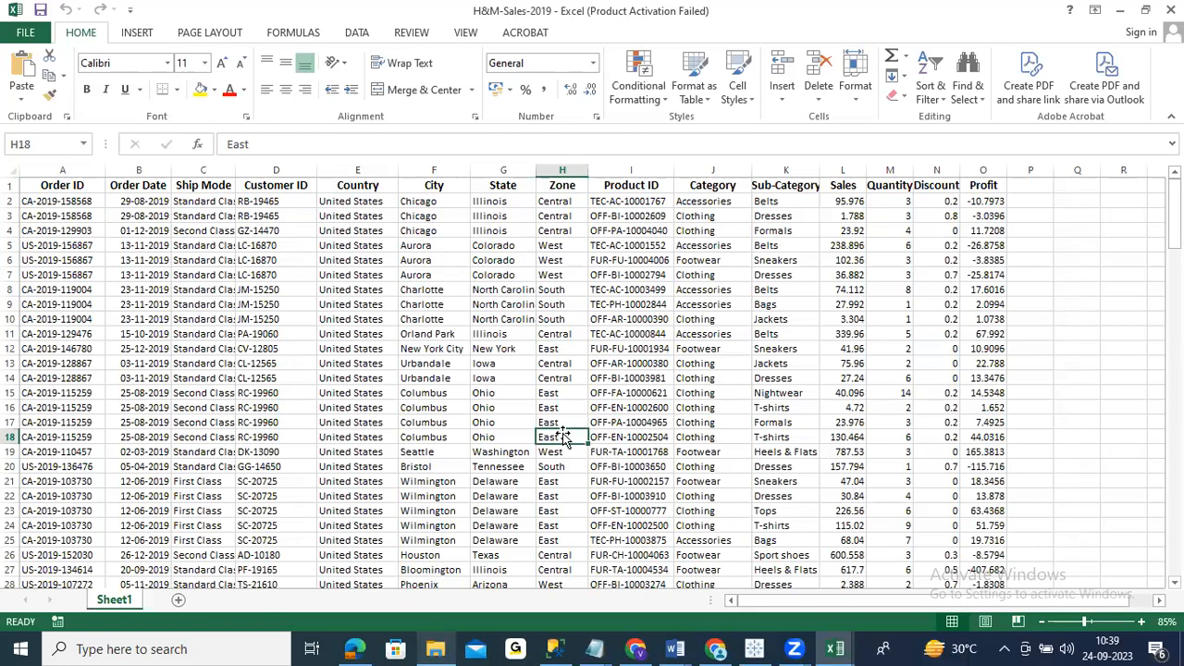
# Compare the Zone column of the 2019 sales data with its counterpart in the 2018 workbook and glance over the remaining 2019 columns
pyautogui.hotkey('alt', 'Tab')
pyautogui.click(564, 231)
pyautogui.hotkey('alt', 'Tab')
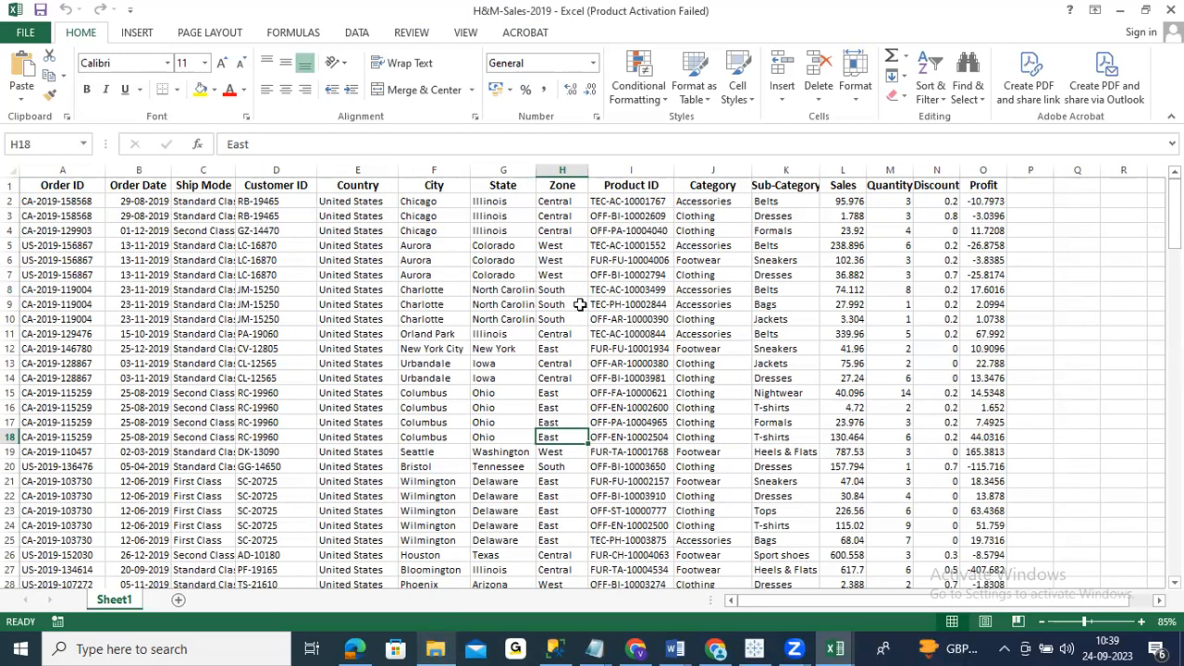
pyautogui.click(718, 272)
pyautogui.click(919, 285)
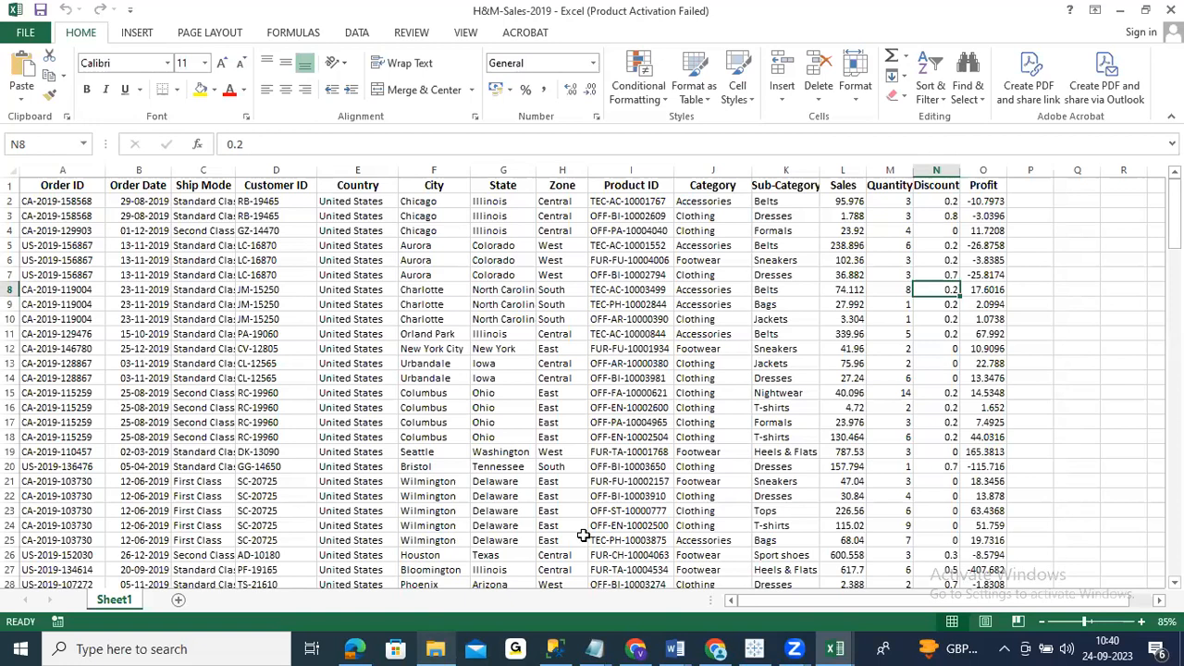
# Switch to Tableau and connect to the H&M-Sales-2018 Excel workbook in Downloads, sorting the files by date modified to find it
pyautogui.click(753, 644)
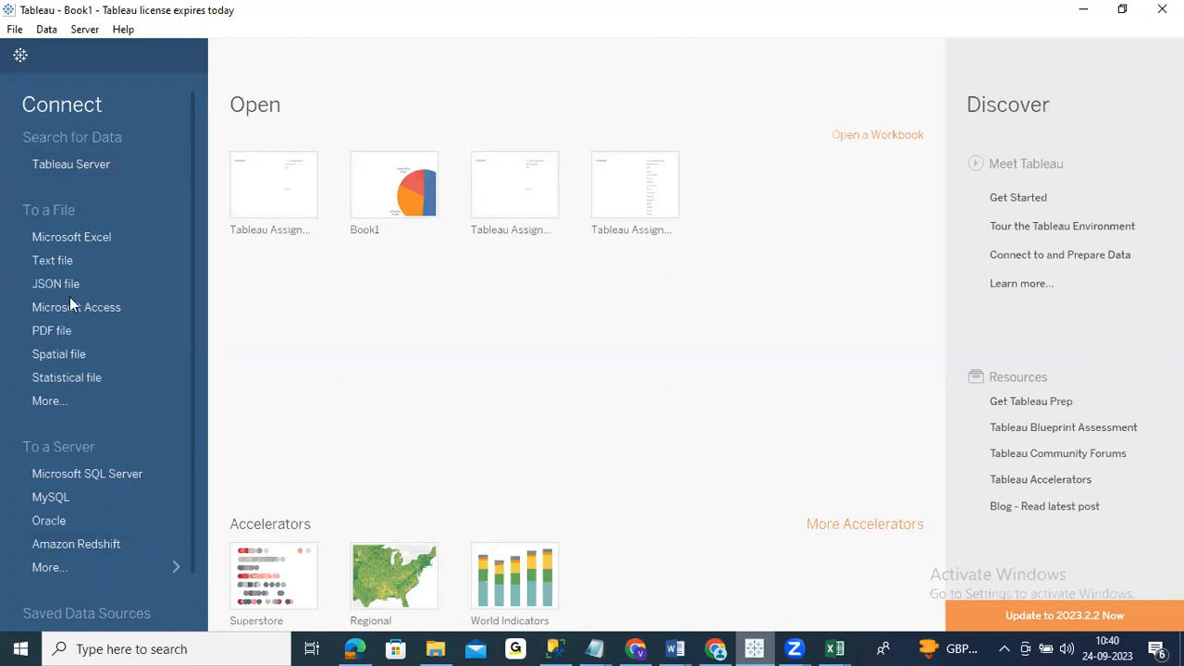
pyautogui.click(66, 236)
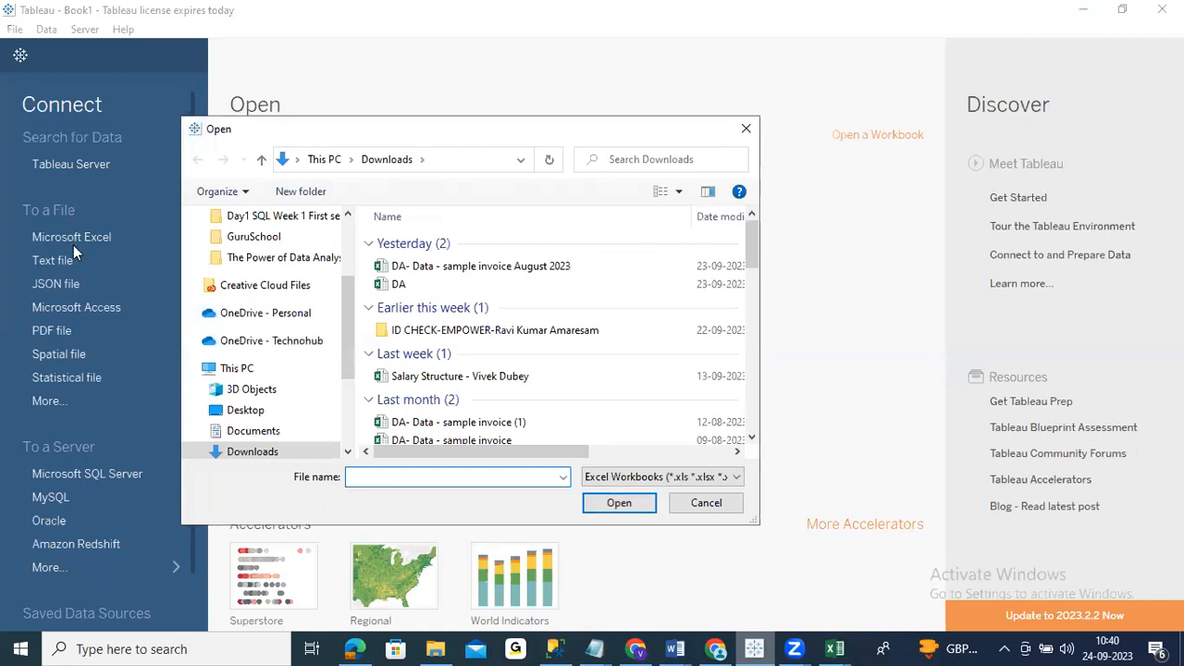
pyautogui.rightClick(730, 221)
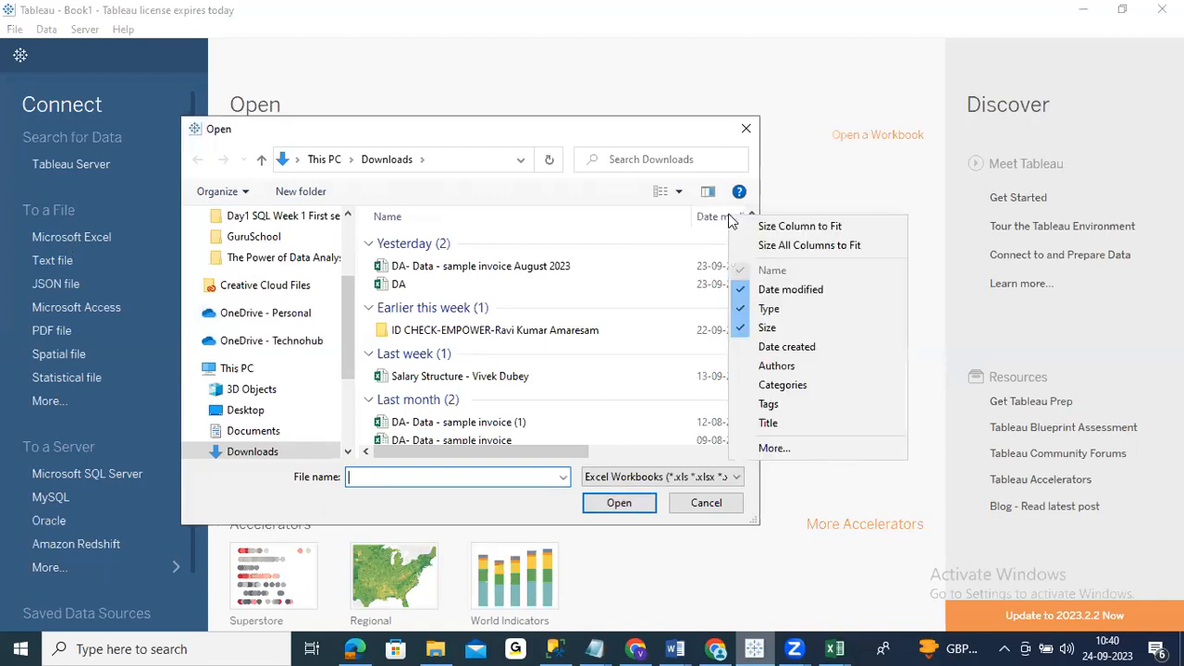
pyautogui.click(720, 213)
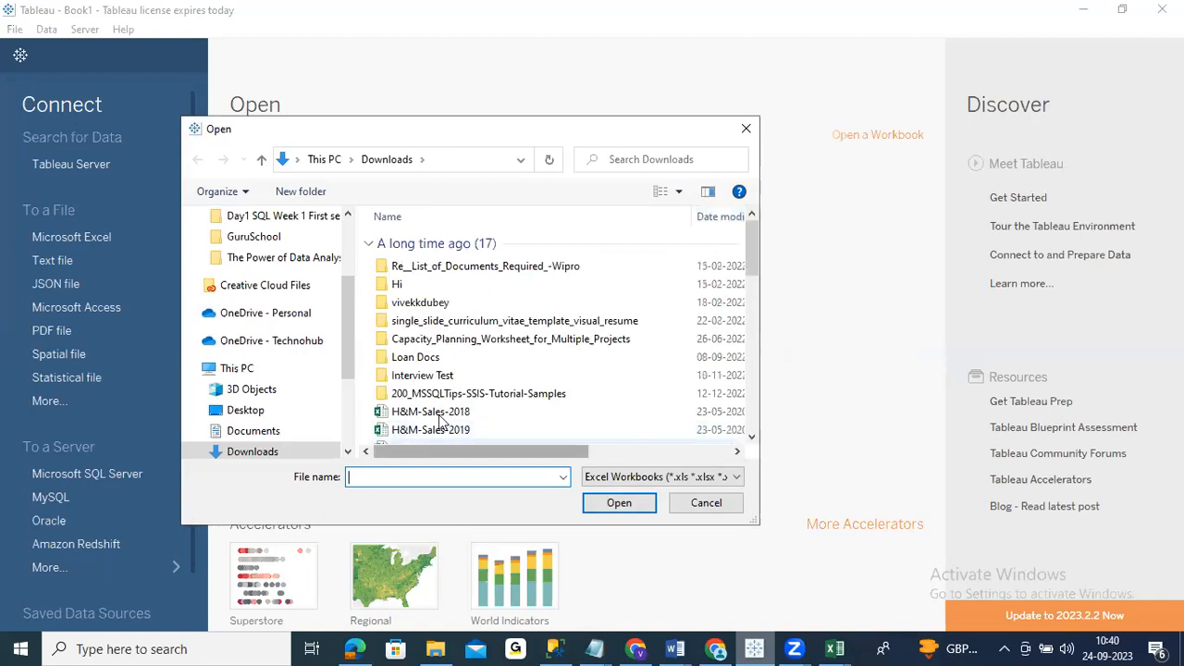
pyautogui.click(440, 418)
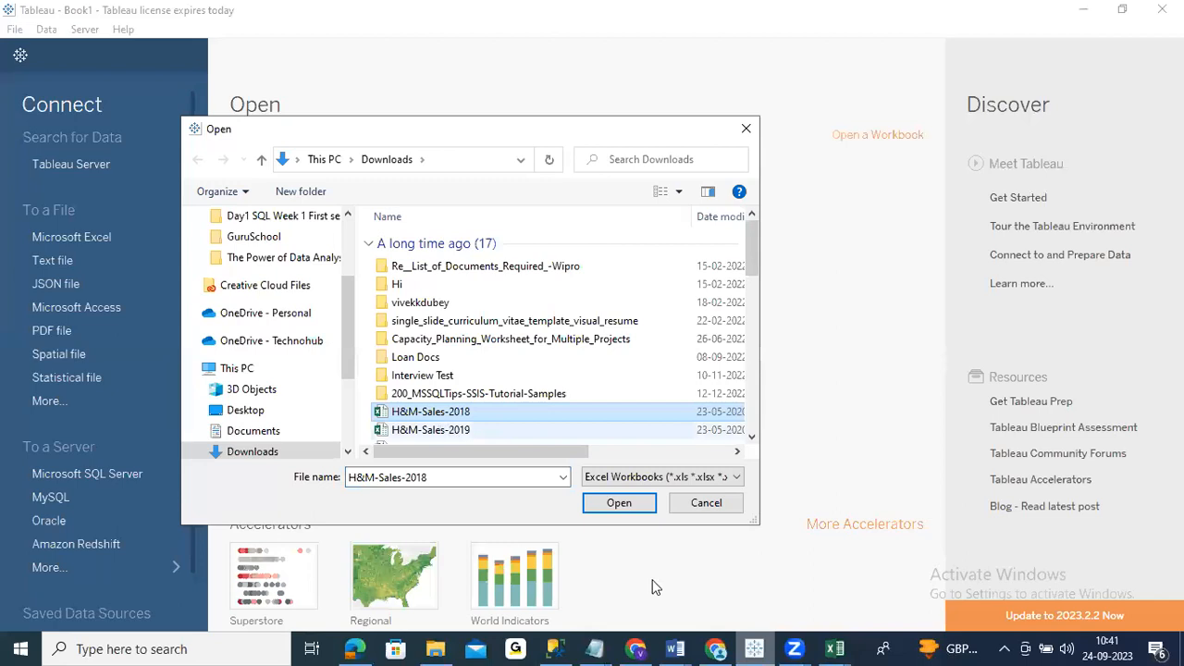
pyautogui.click(618, 504)
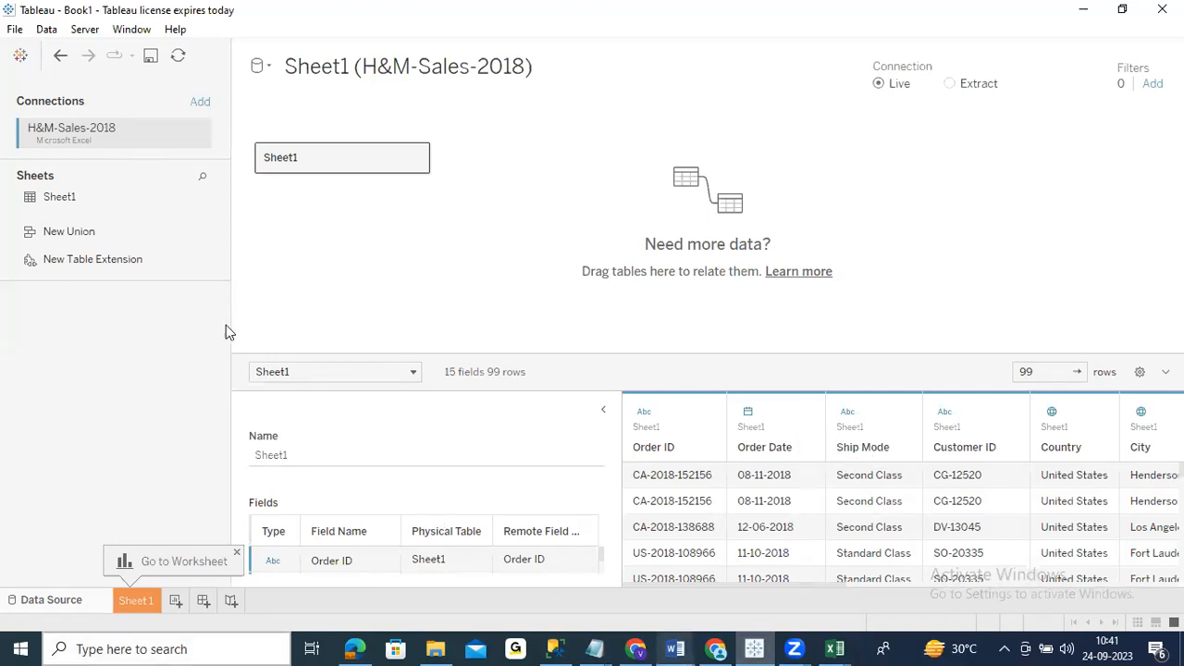
# Add the H&M-Sales-2019 Excel workbook from Downloads as a new, separate data source
pyautogui.click(46, 32)
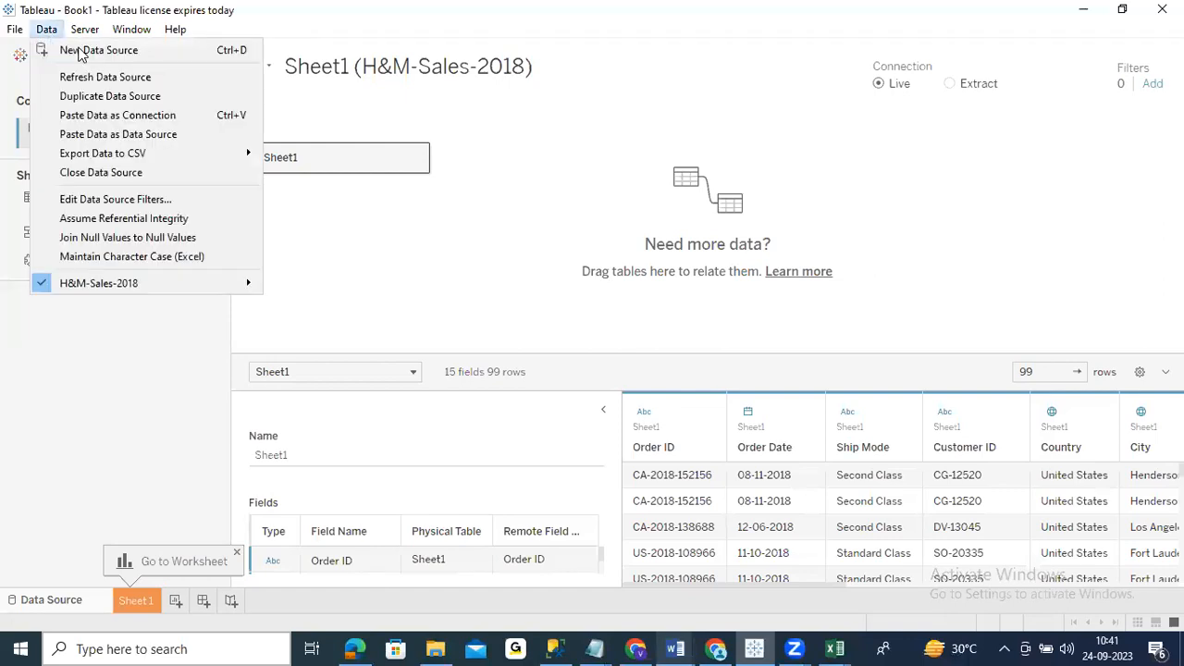
pyautogui.click(83, 54)
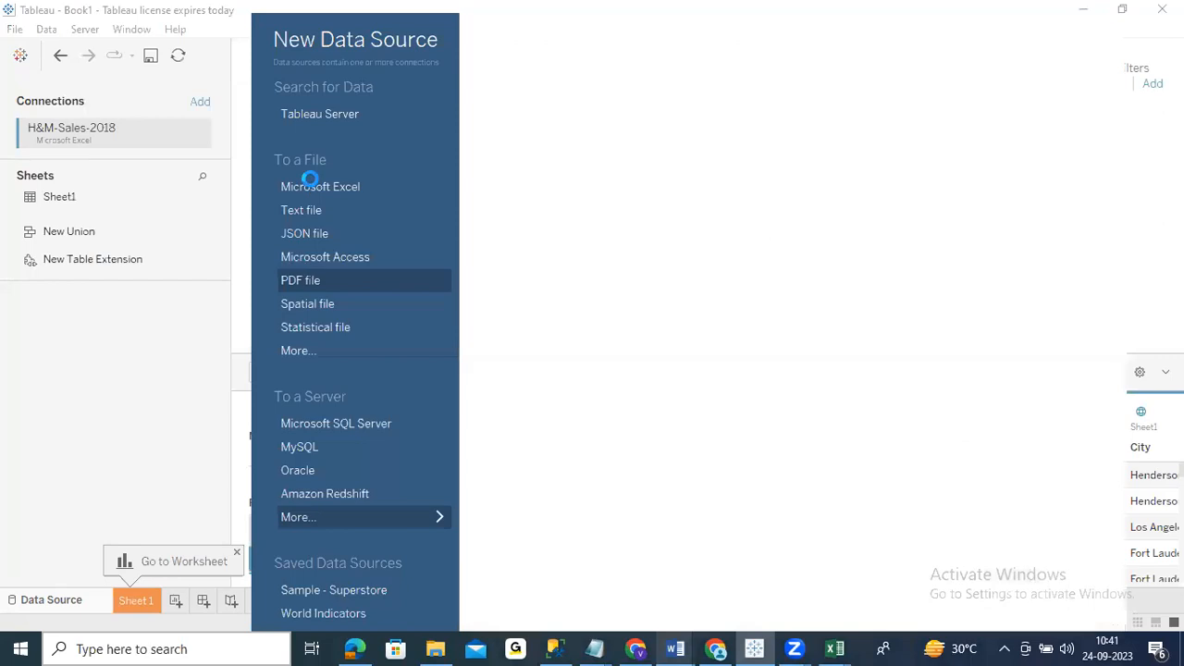
pyautogui.click(311, 185)
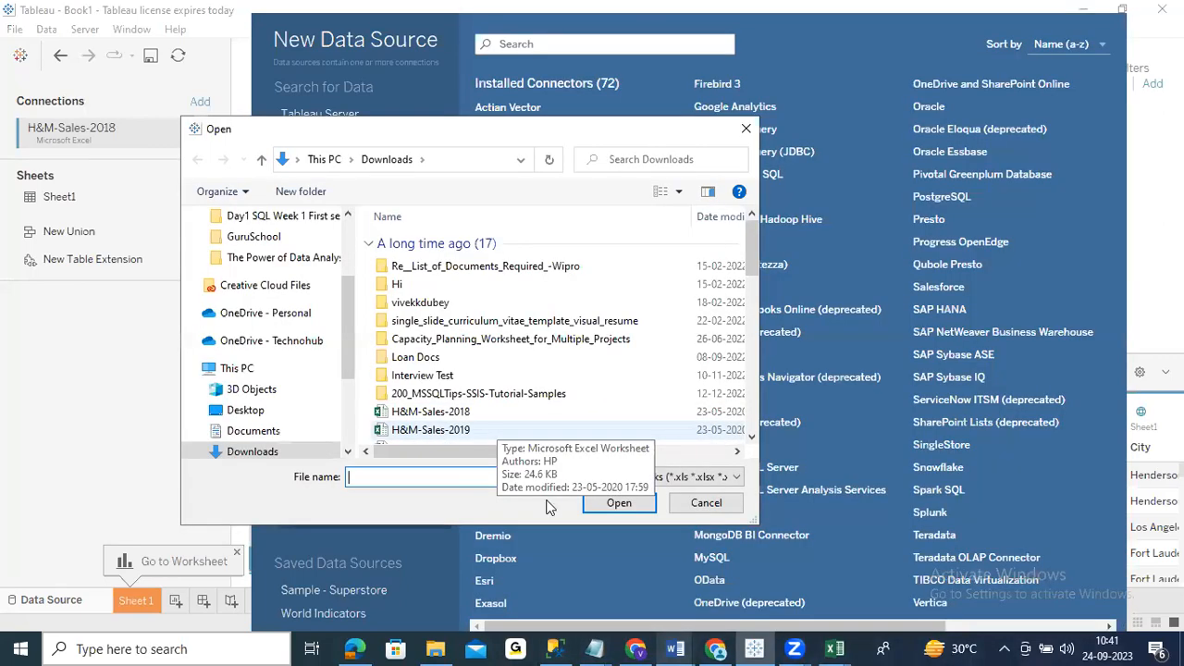
pyautogui.click(440, 431)
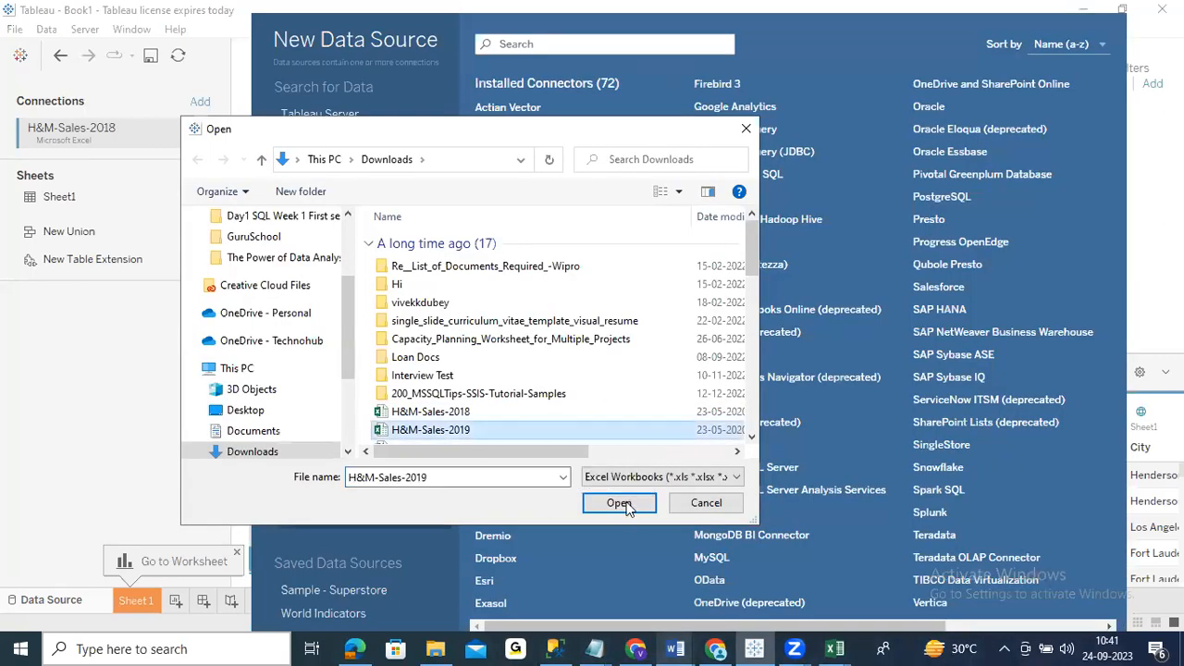
pyautogui.click(620, 504)
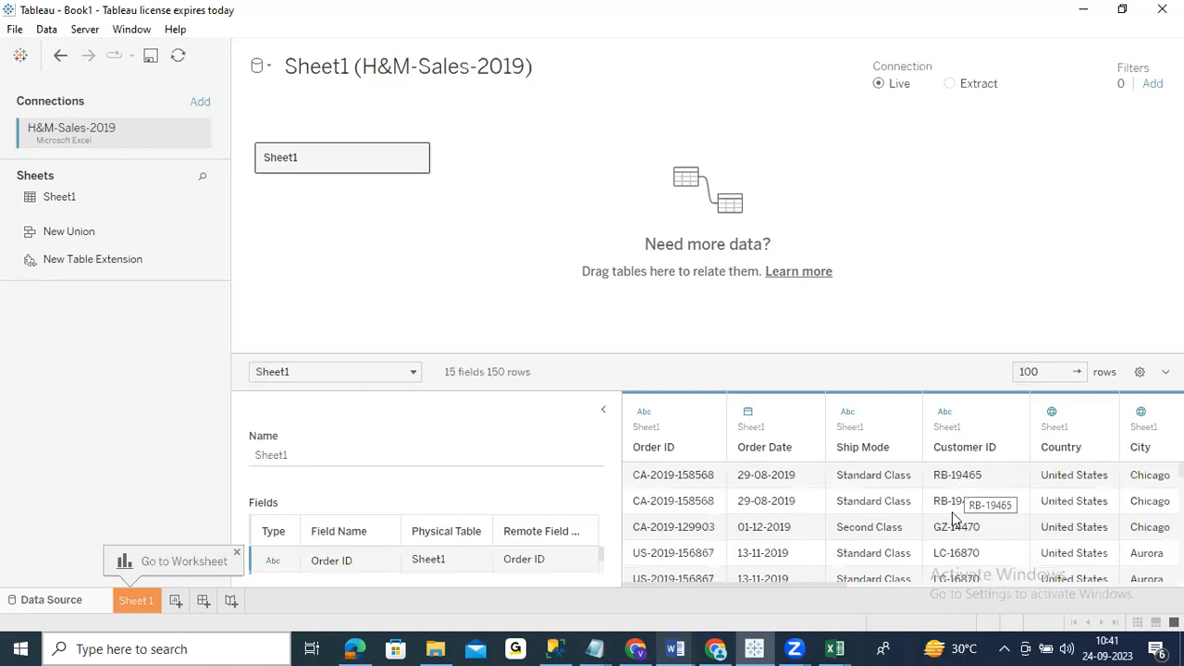
# Examine the columns from Customer ID through Profit in the data preview of the H&M-Sales-2019 source
pyautogui.click(959, 524)
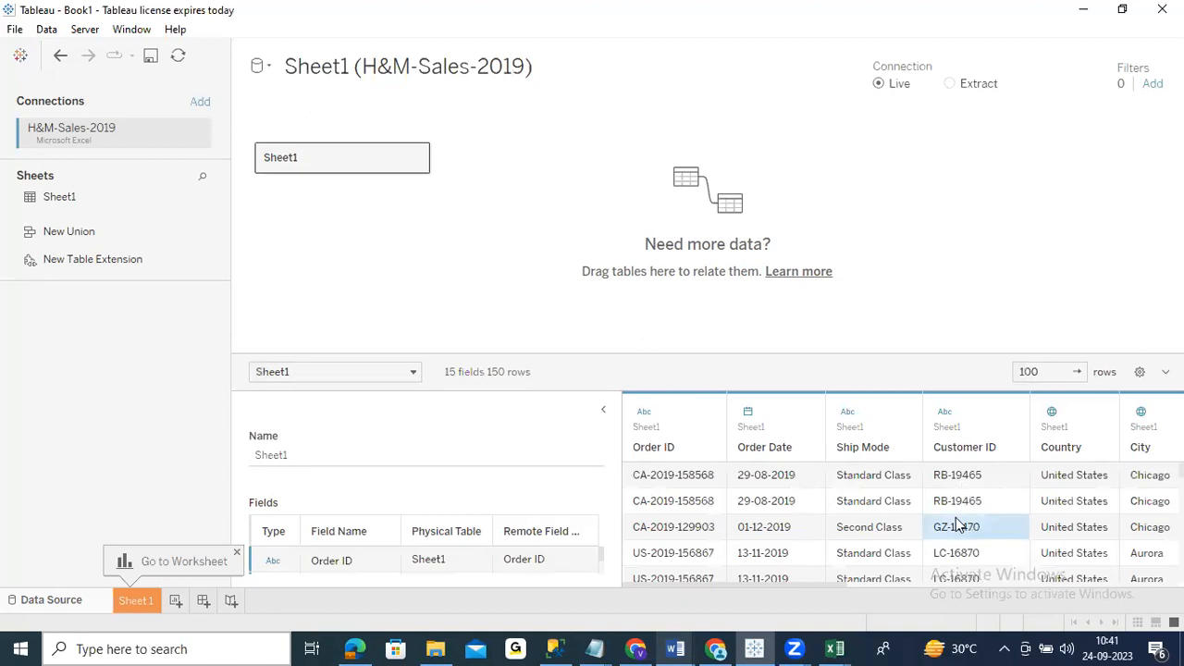
pyautogui.press('Right')
pyautogui.press('Right')
pyautogui.press('Right')
pyautogui.press('Right')
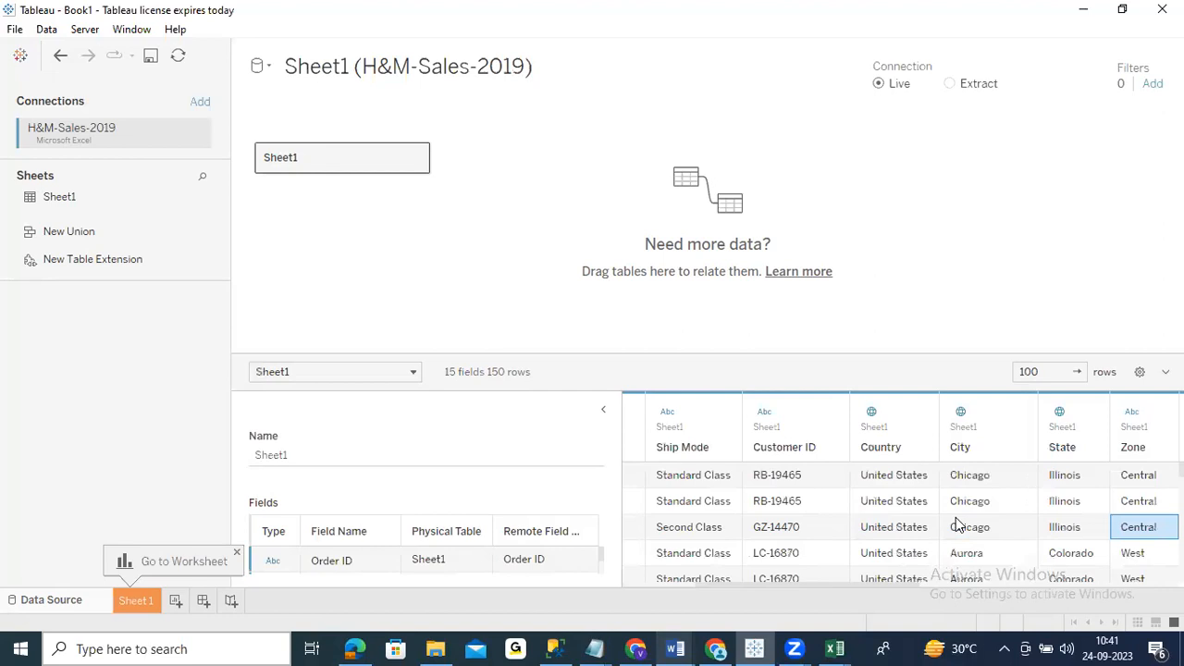
pyautogui.press('Right')
pyautogui.press('Right')
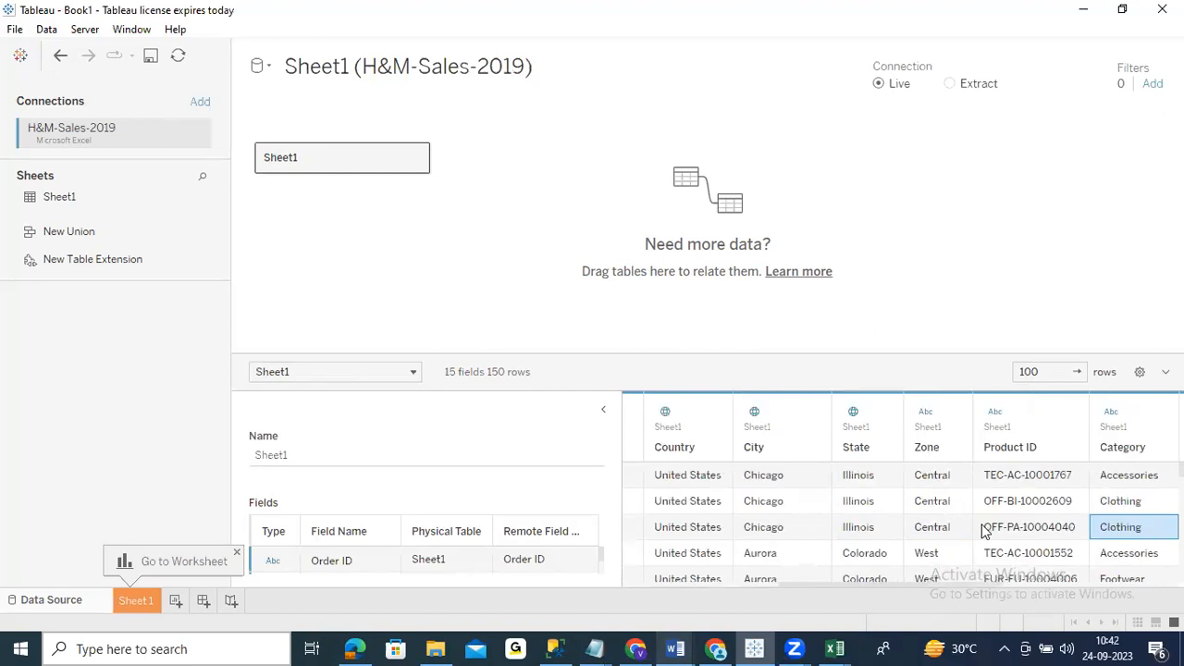
pyautogui.press('Right')
pyautogui.press('Right')
pyautogui.press('Right')
pyautogui.press('Right')
pyautogui.press('Right')
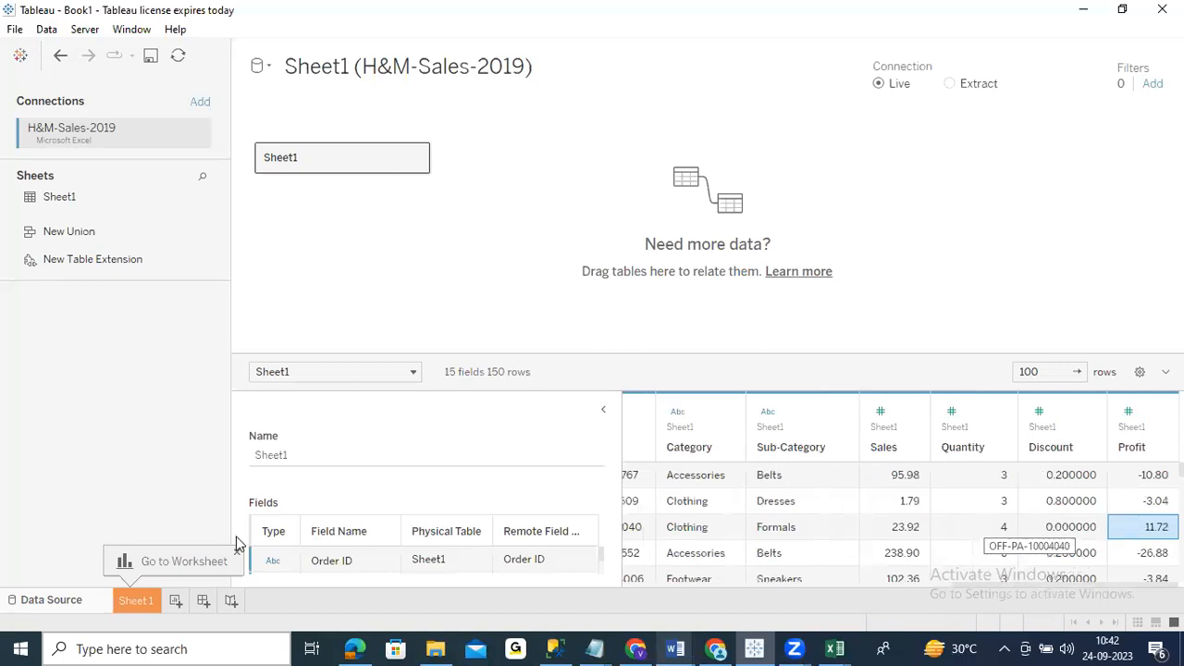
# Go to worksheet Sheet 1 and place the Sales measure of the H&M-Sales-2019 source on Columns
pyautogui.click(135, 601)
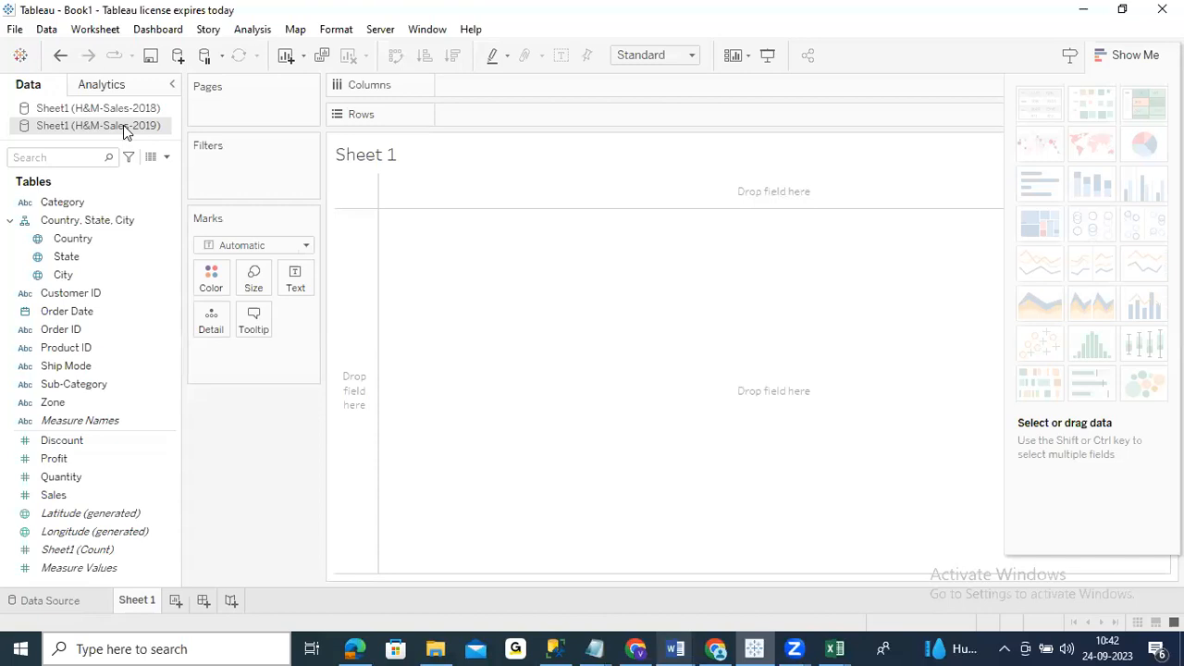
pyautogui.click(123, 377)
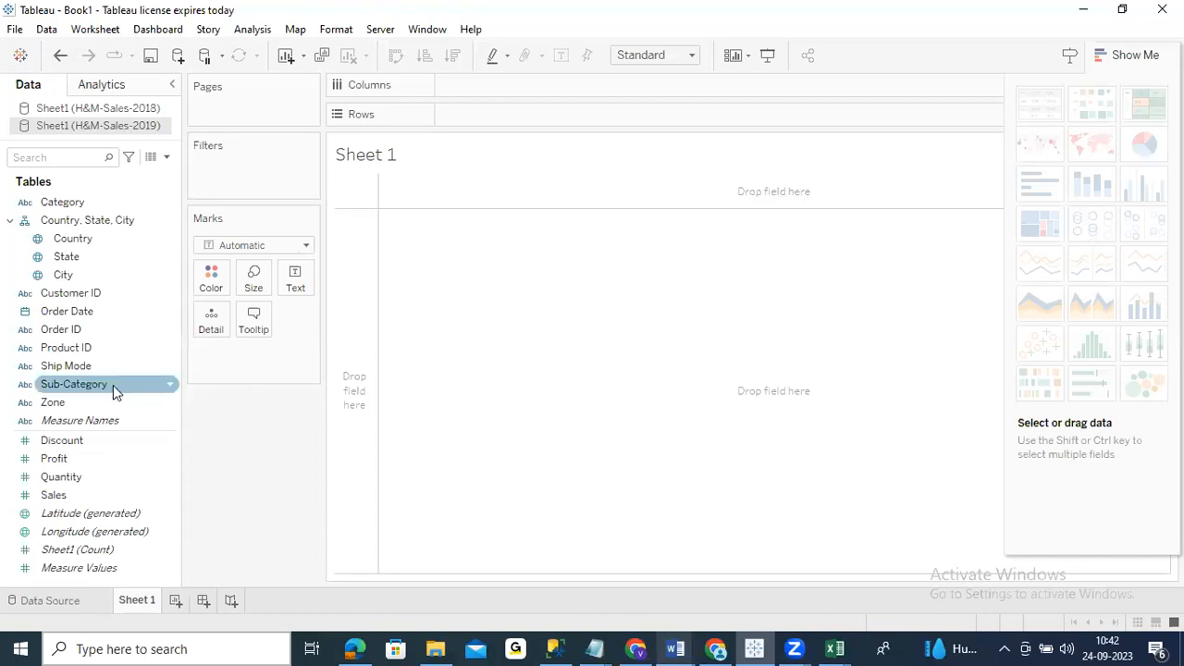
pyautogui.click(73, 497)
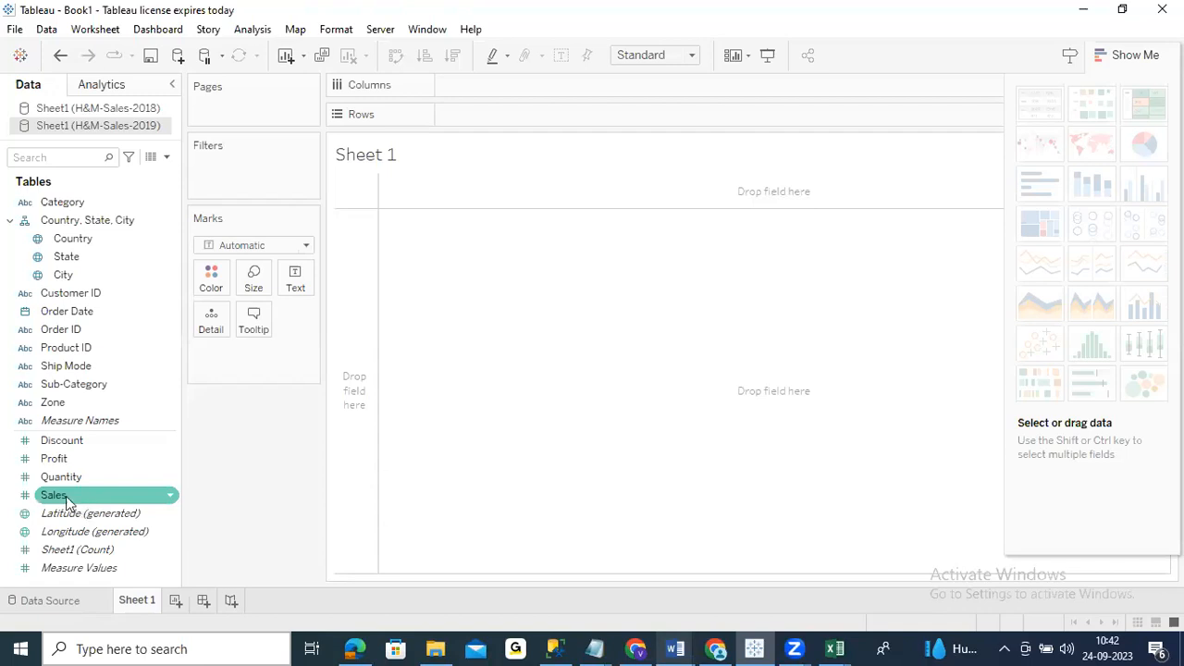
pyautogui.moveTo(59, 504); pyautogui.dragTo(483, 84)
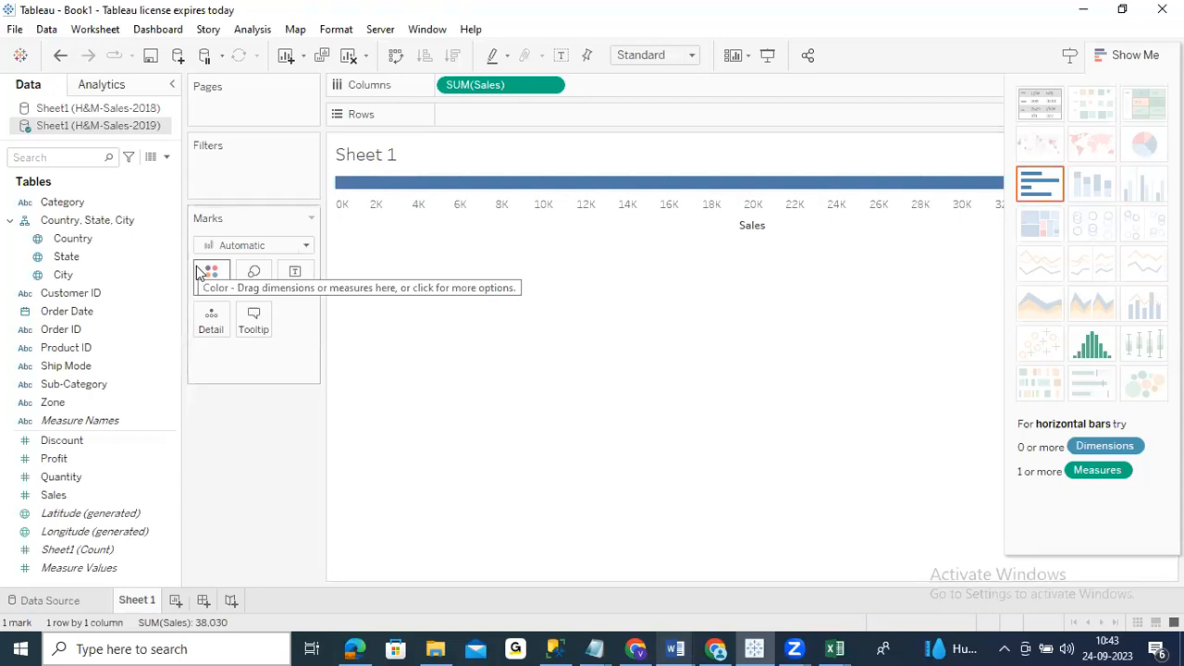
# Add the Sales measure of the H&M-Sales-2018 source to Columns after the 2019 Sales and dismiss the relationship warning
pyautogui.click(121, 110)
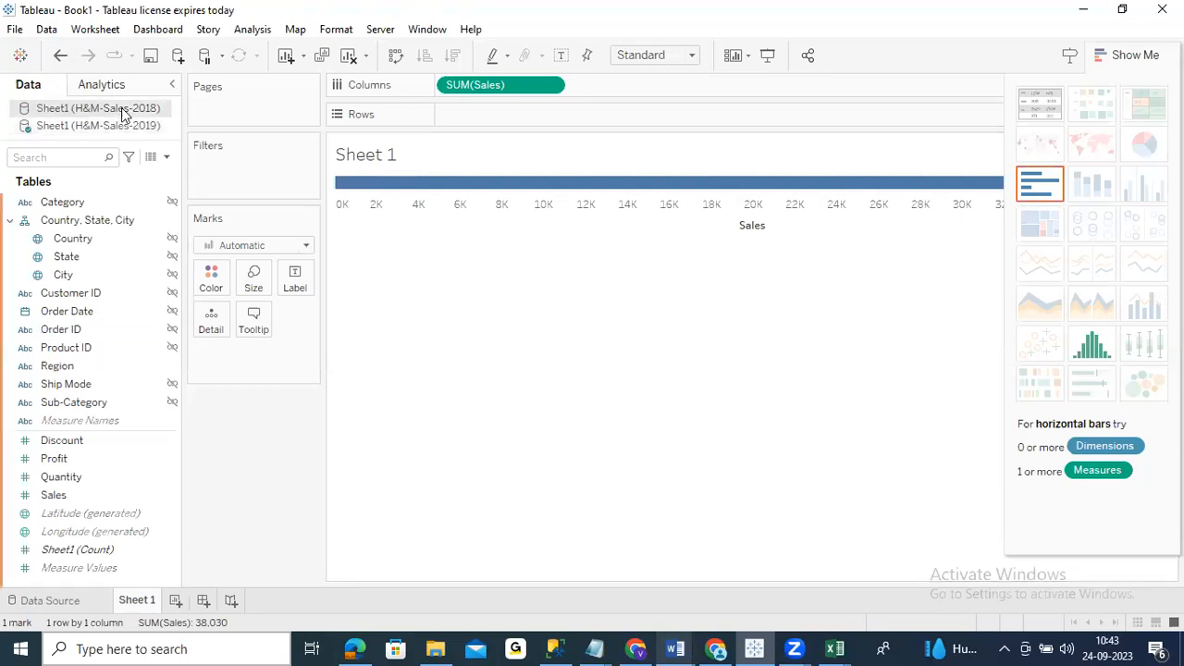
pyautogui.click(68, 500)
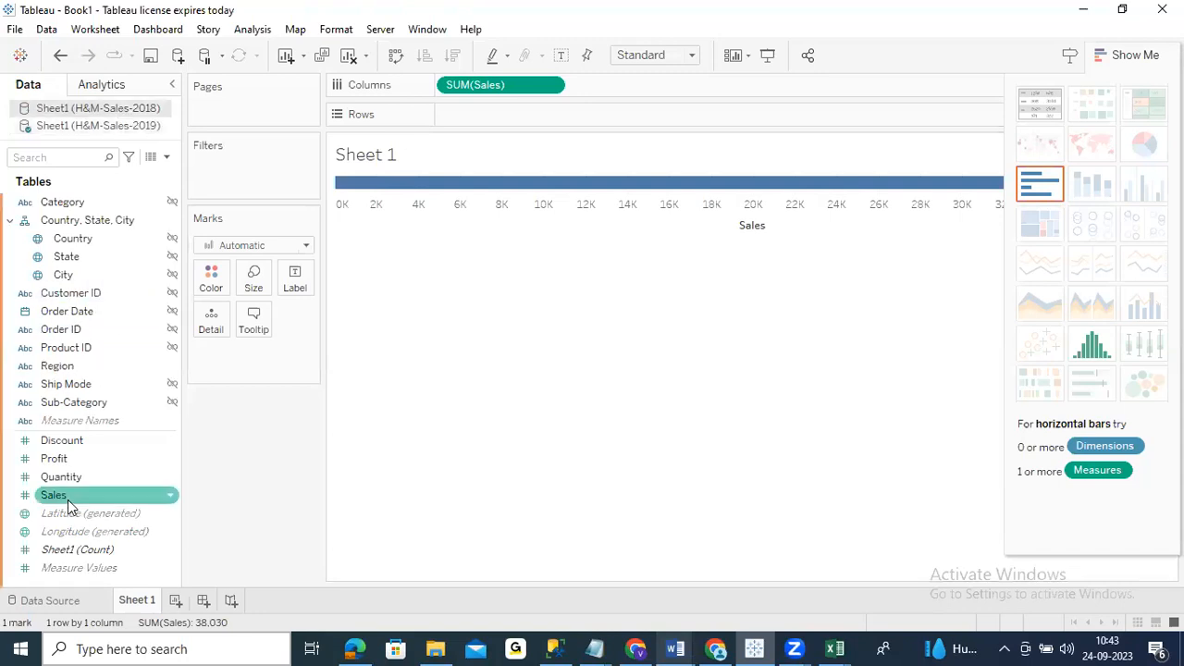
pyautogui.moveTo(67, 498)
pyautogui.mouseDown()
pyautogui.moveTo(320, 435)
pyautogui.moveTo(676, 133)
pyautogui.moveTo(694, 95)
pyautogui.mouseUp()
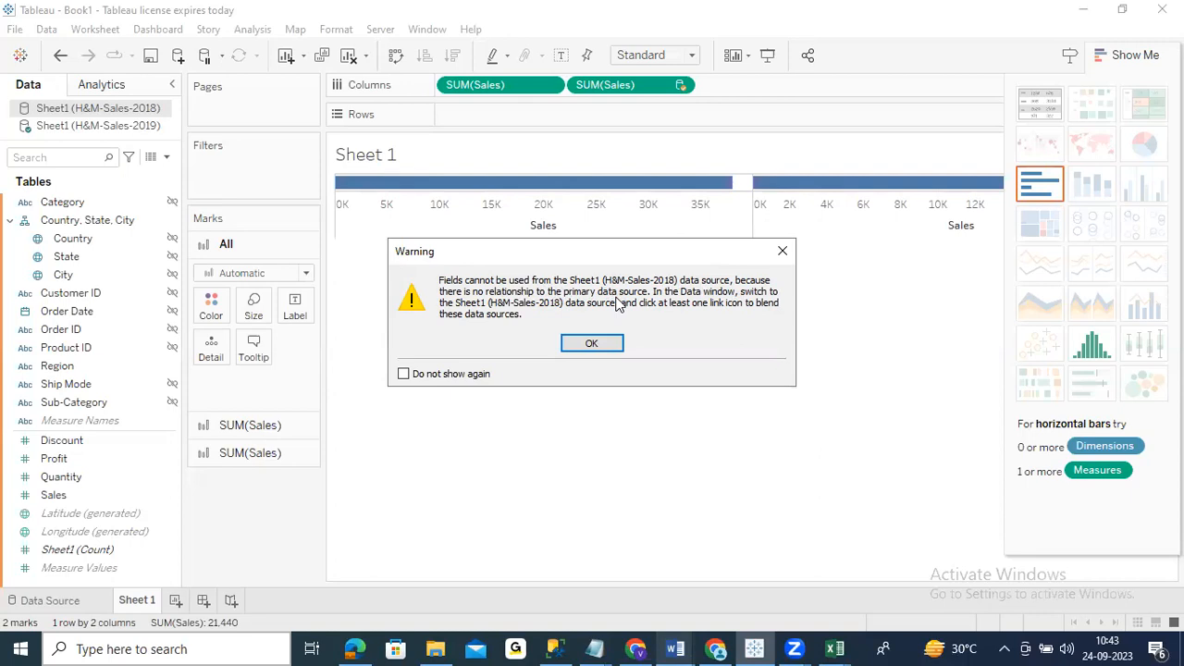
pyautogui.click(593, 343)
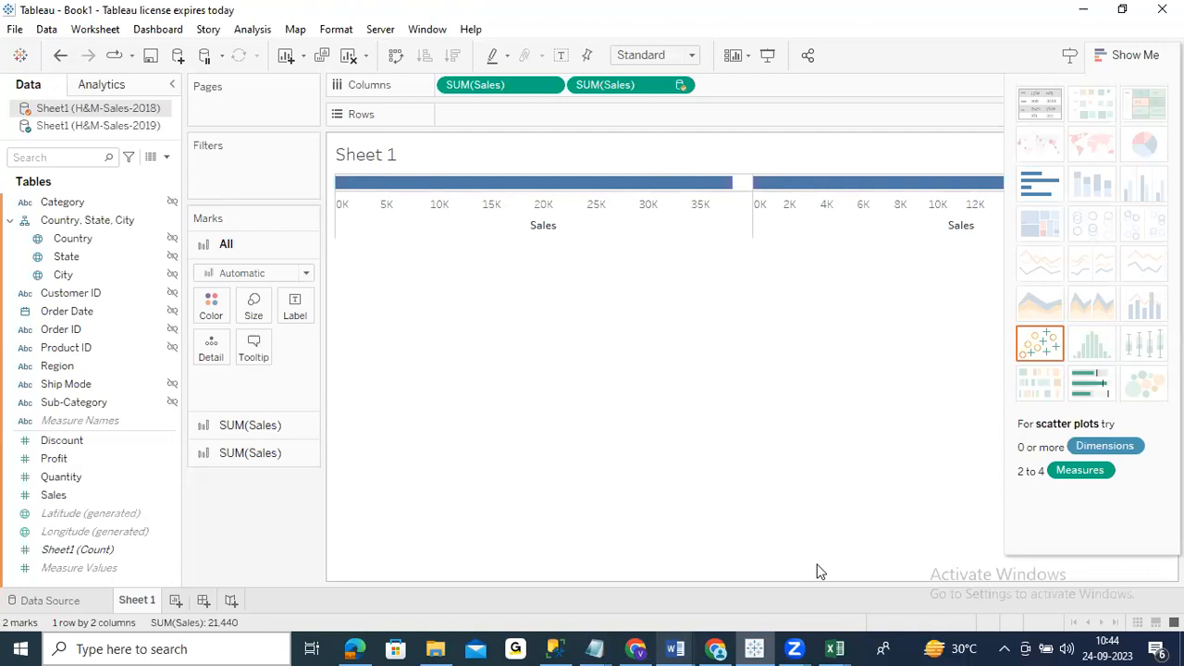
# Color the sales bars by the Zone field of the H&M-Sales-2019 source and dismiss the relationship warning
pyautogui.click(42, 127)
pyautogui.click(141, 517)
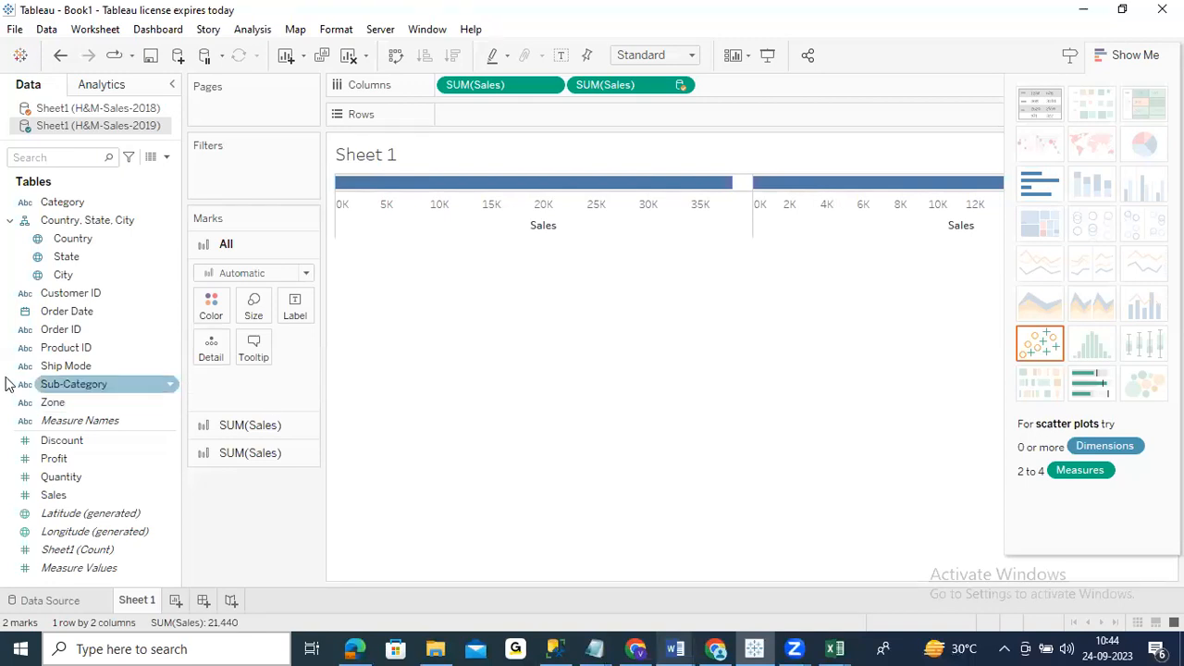
pyautogui.moveTo(65, 401); pyautogui.dragTo(210, 315)
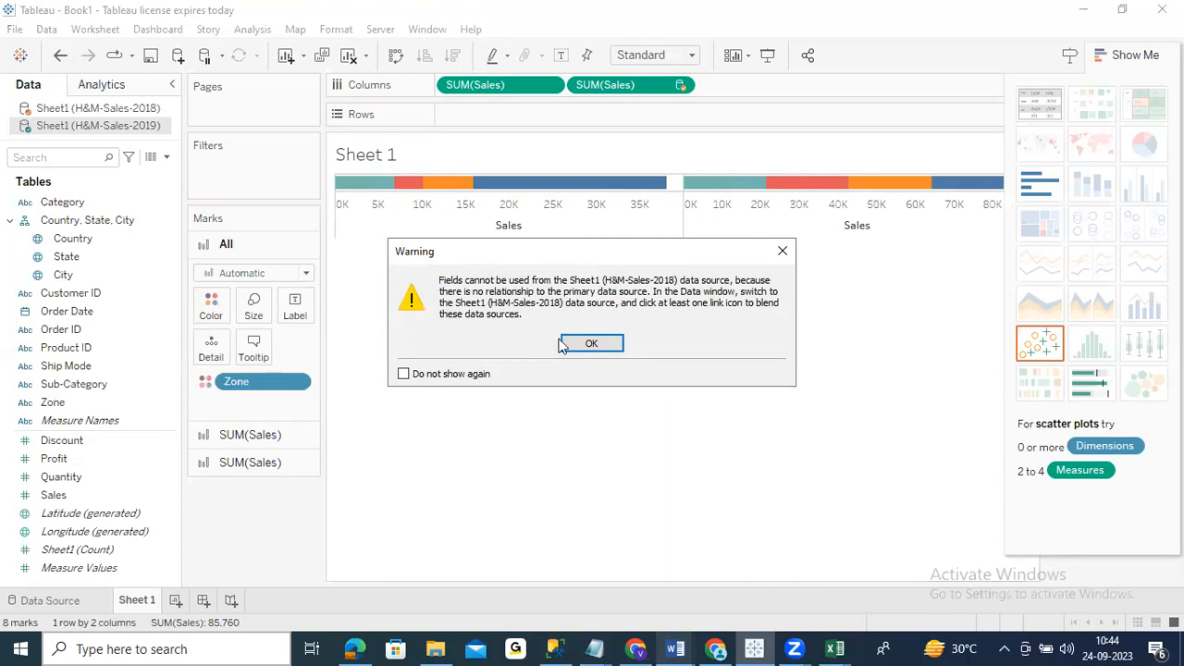
pyautogui.click(592, 344)
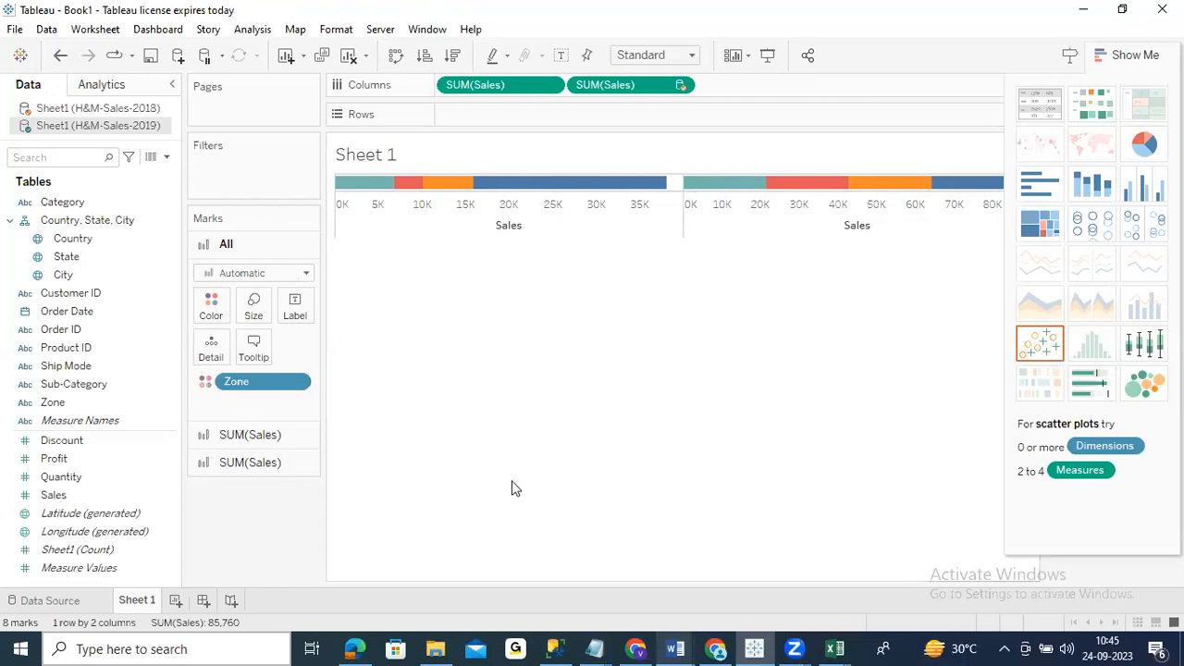
# Find Order Date by searching the 2019 fields for "order", add it to the marks' Detail, clear the search and inspect both sales bars
pyautogui.click(76, 159)
pyautogui.write('o')
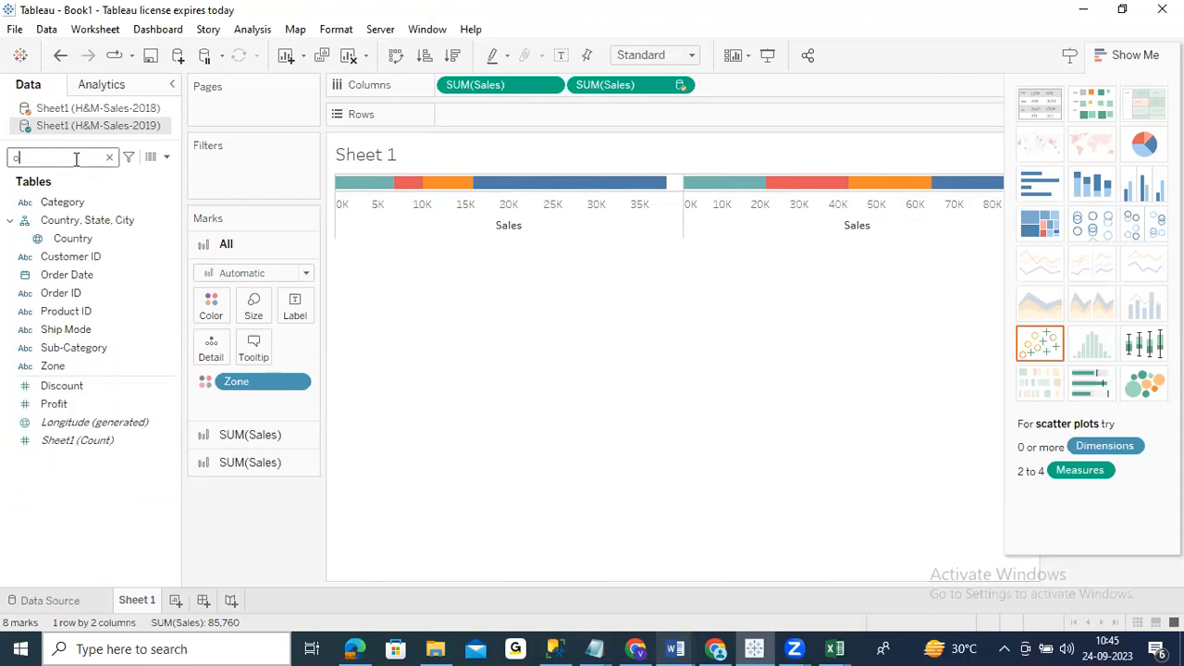
pyautogui.write('rder')
pyautogui.click(56, 203)
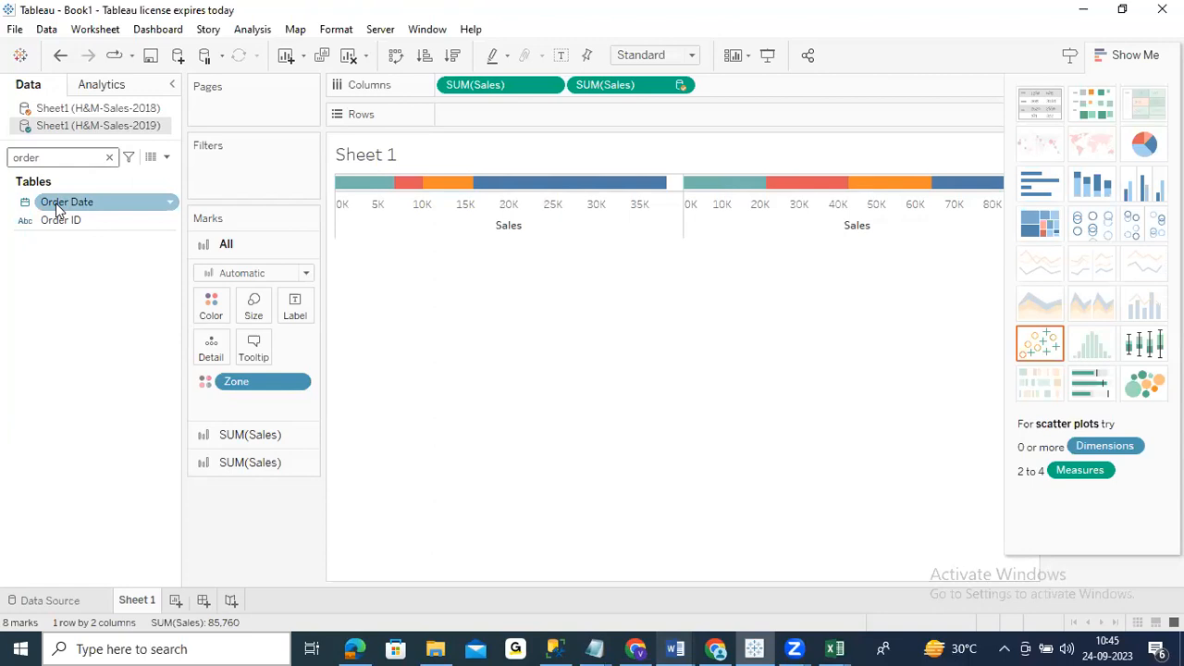
pyautogui.moveTo(57, 203); pyautogui.dragTo(212, 358)
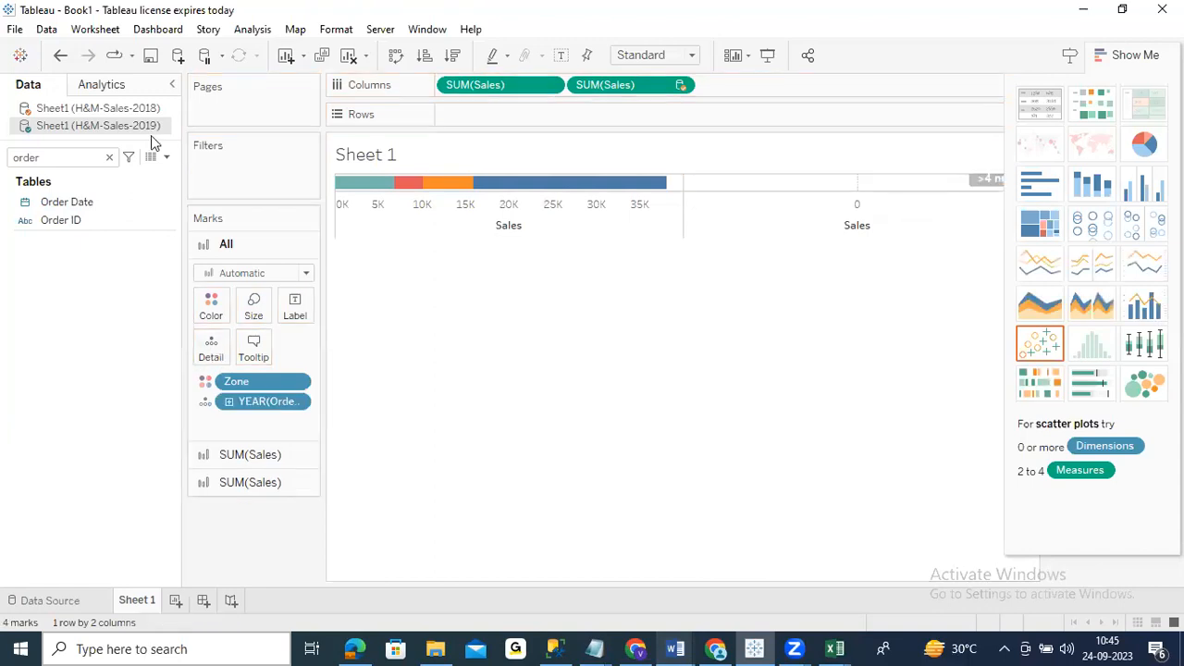
pyautogui.click(108, 162)
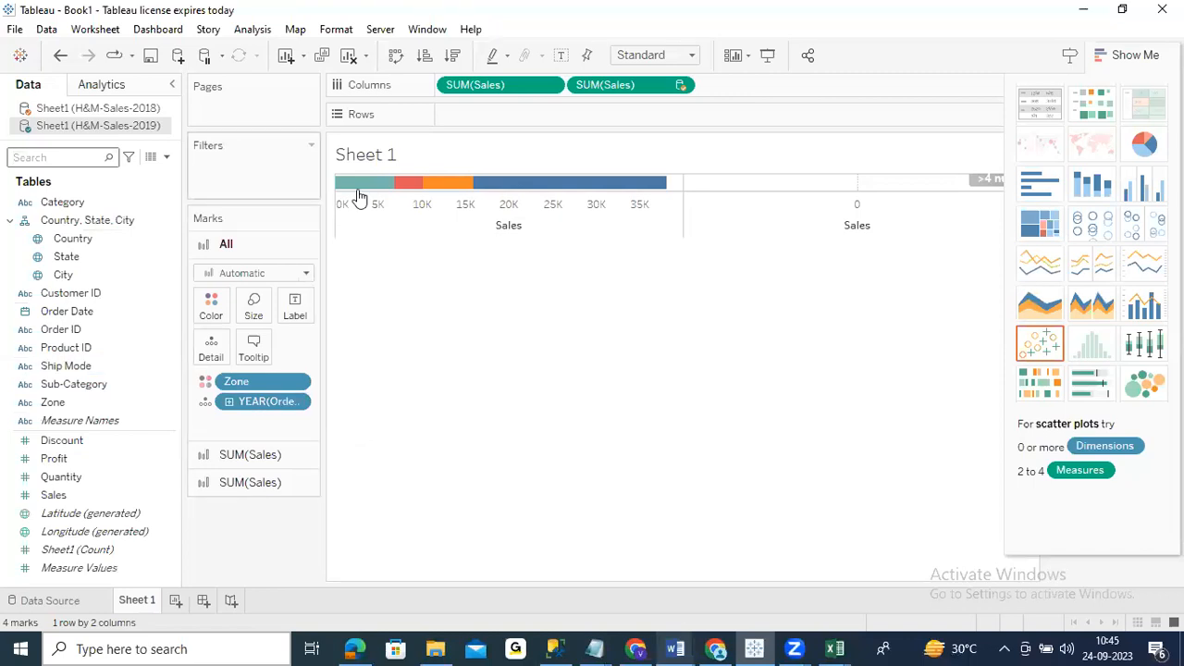
pyautogui.moveTo(359, 199)
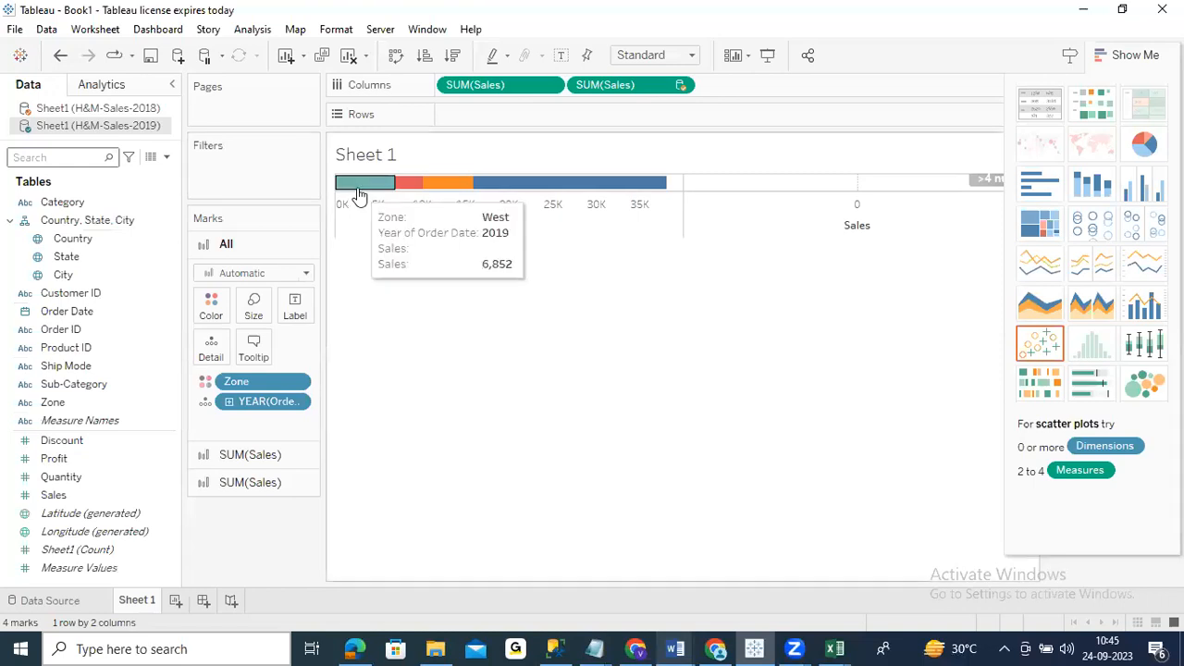
pyautogui.click(755, 180)
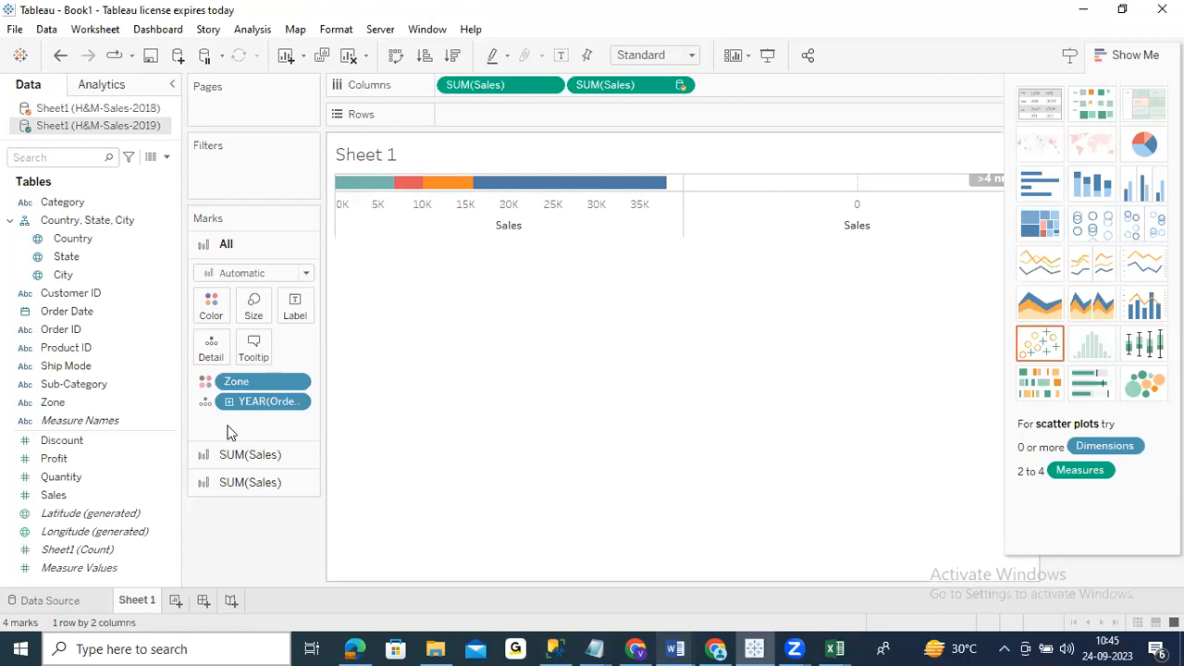
# Set the mark type of all marks to Bar and check the marks settings of both Sales measures
pyautogui.click(309, 274)
pyautogui.click(456, 354)
pyautogui.click(309, 274)
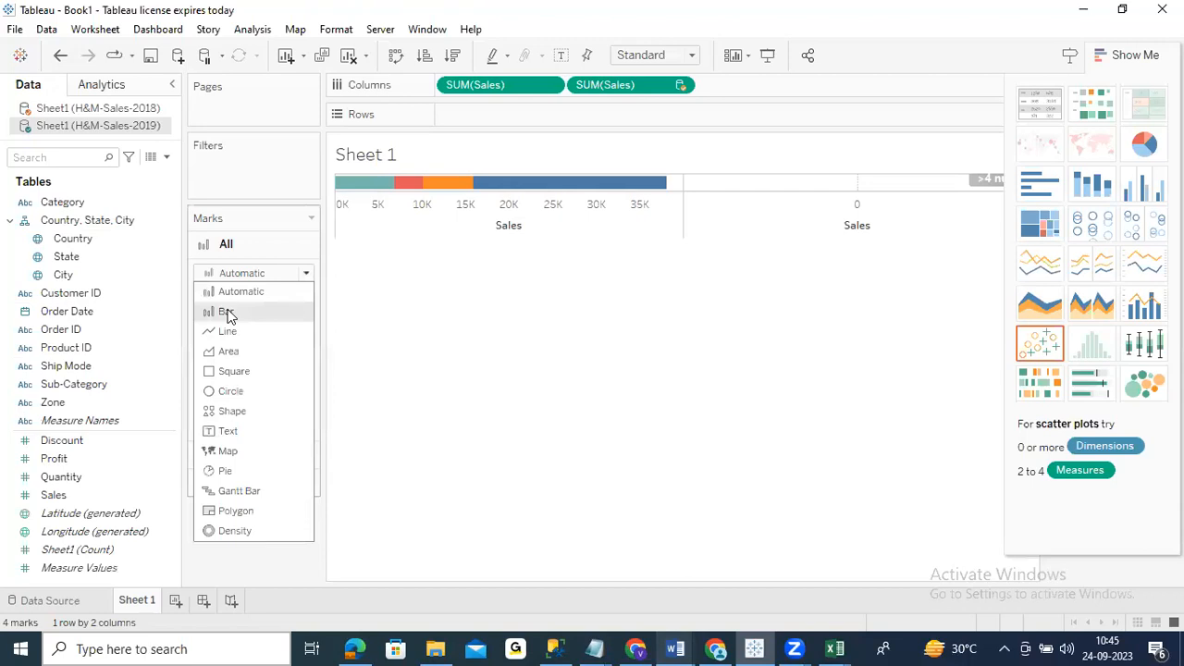
pyautogui.click(228, 316)
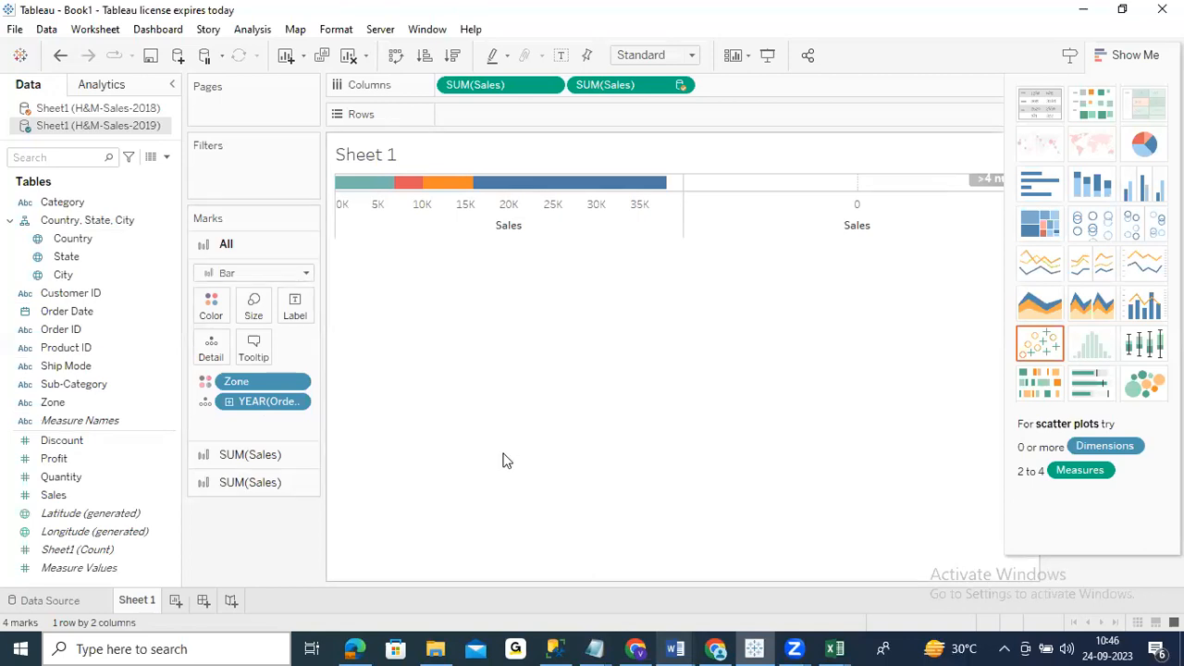
pyautogui.click(243, 483)
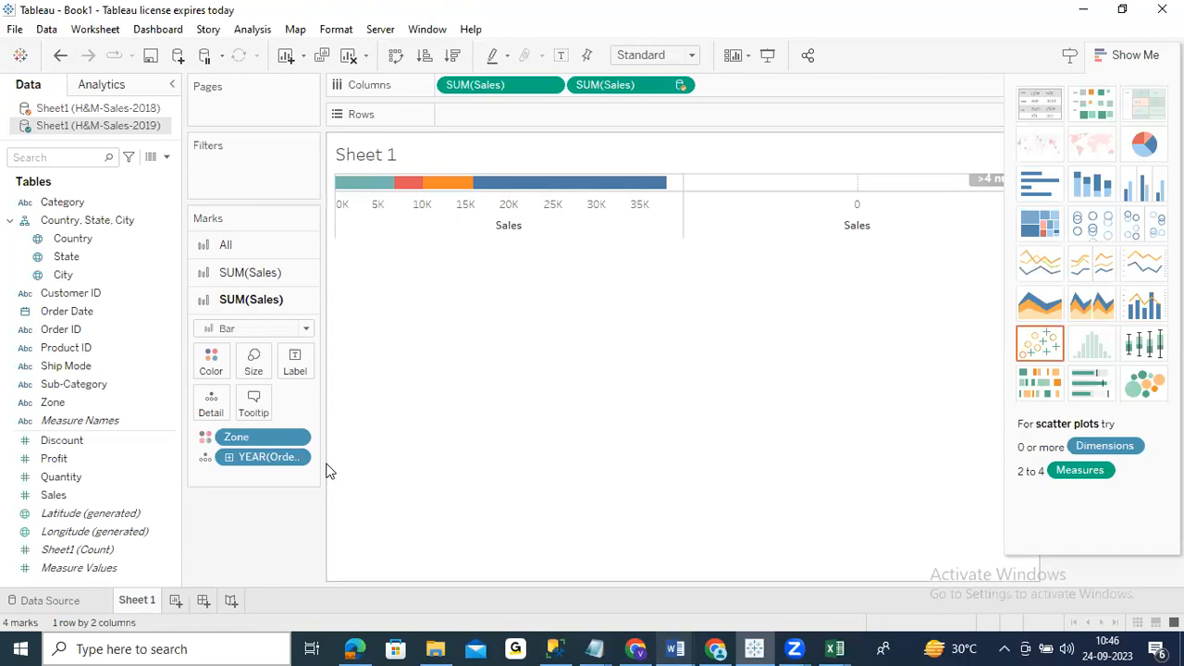
pyautogui.click(233, 273)
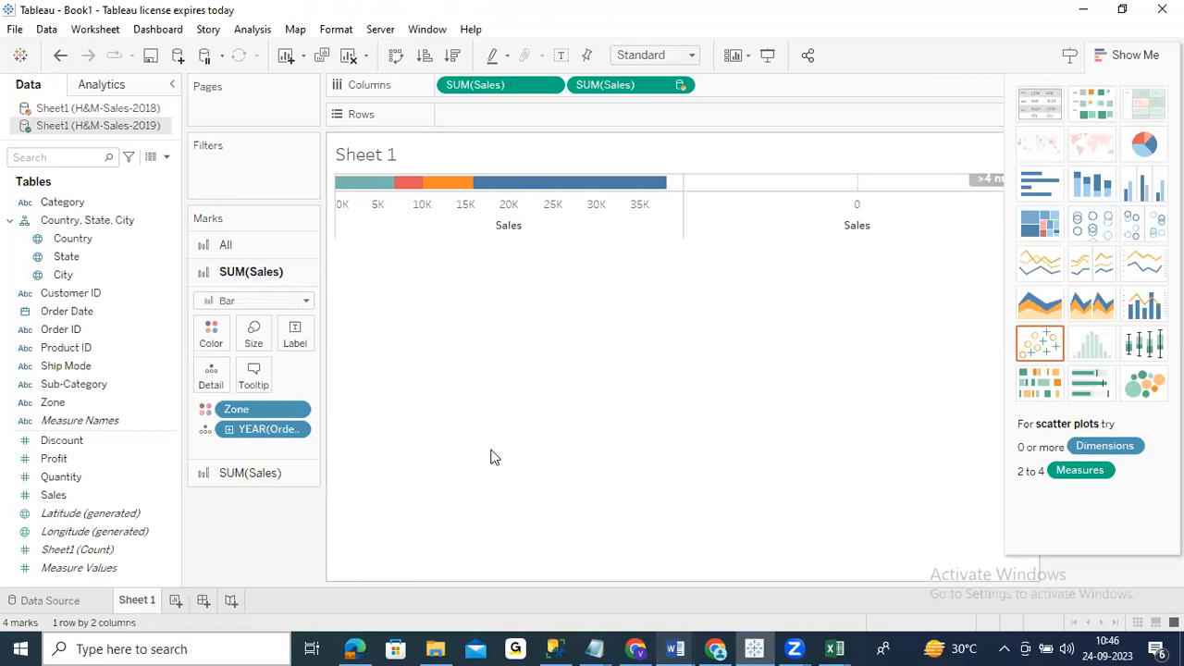
# Find State by searching the 2019 fields for "stat", place it on Rows, inspect the state bars and clear the search
pyautogui.click(79, 159)
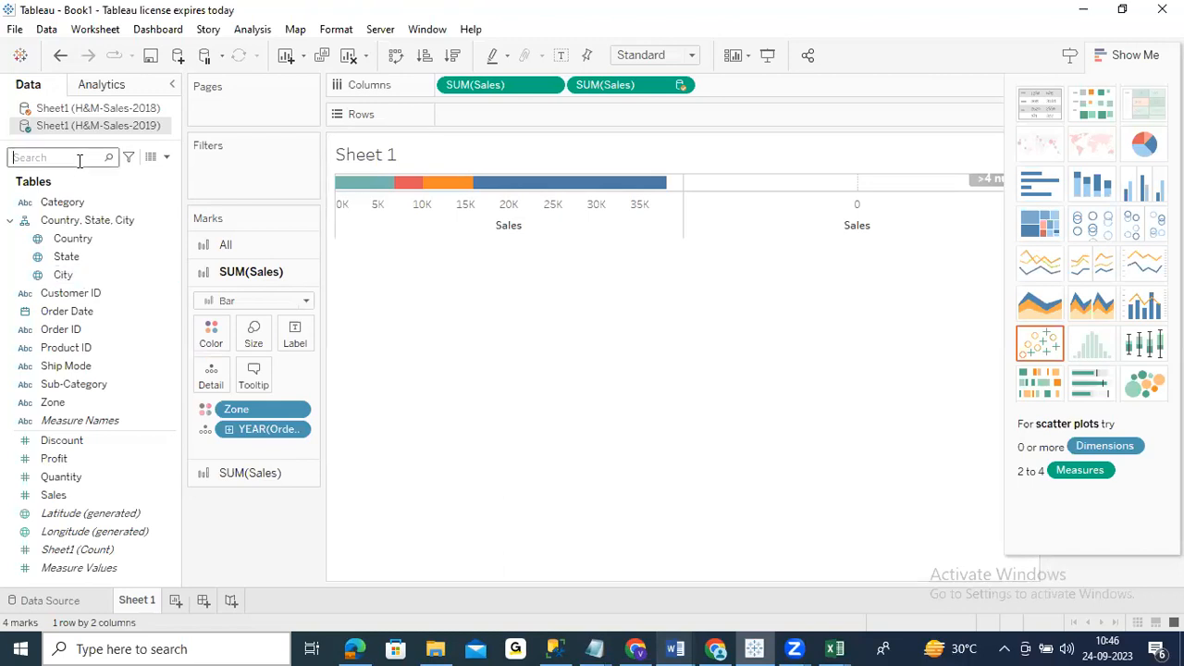
pyautogui.write('stat')
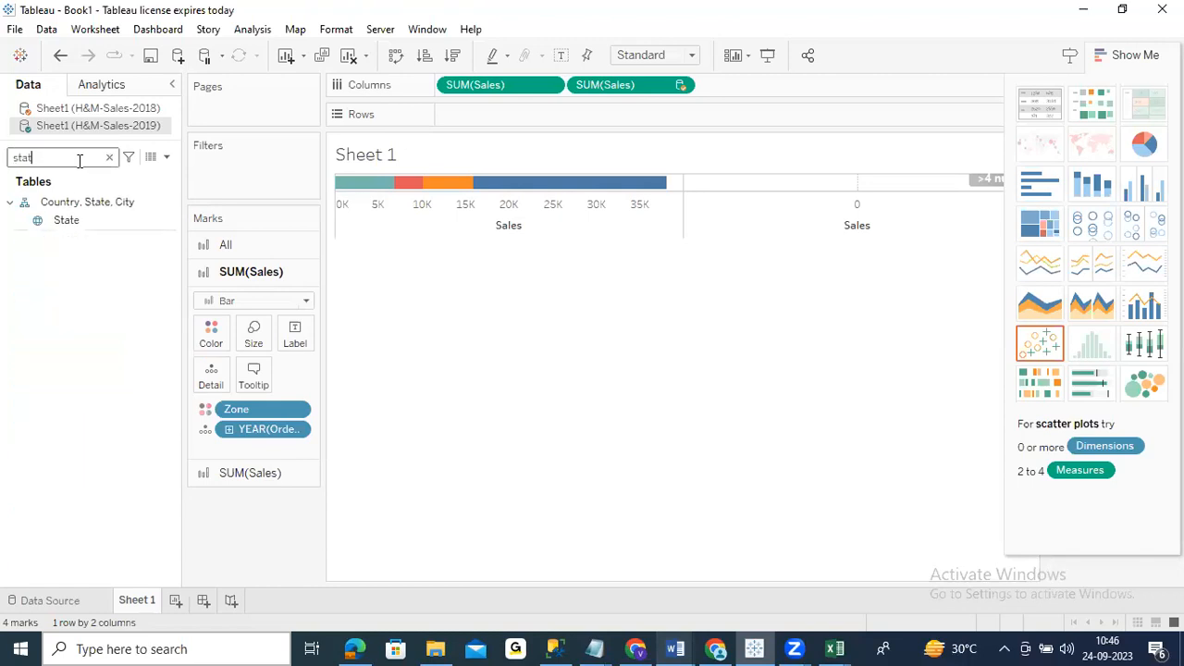
pyautogui.click(67, 223)
pyautogui.moveTo(68, 220); pyautogui.dragTo(528, 114)
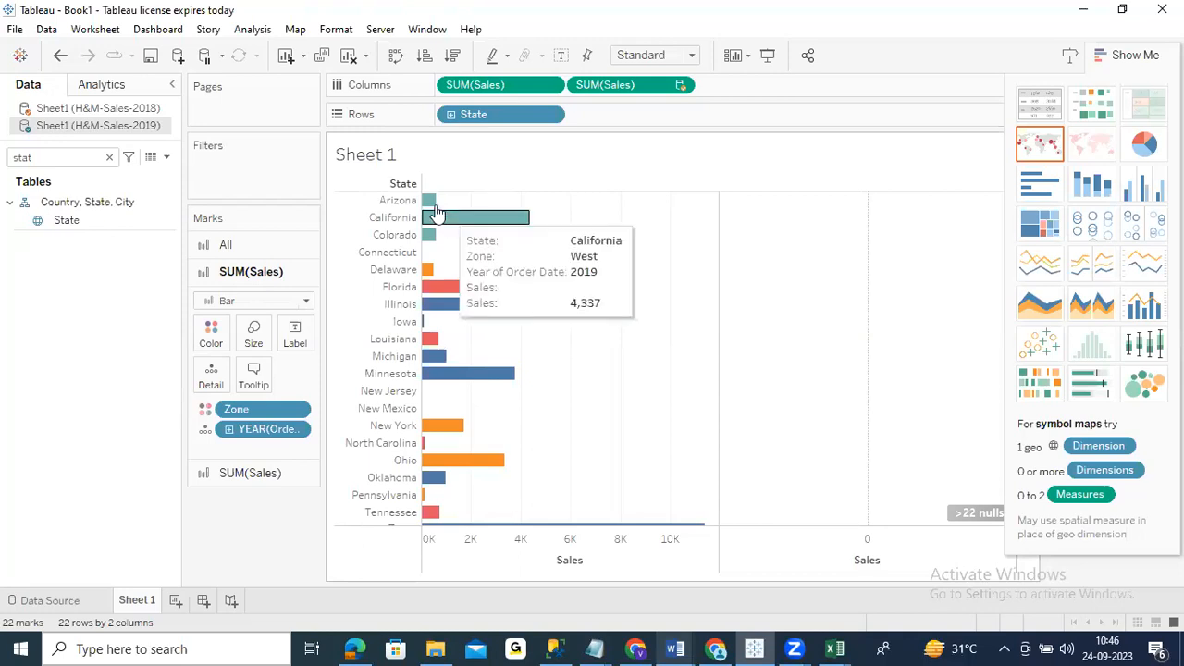
pyautogui.moveTo(430, 203)
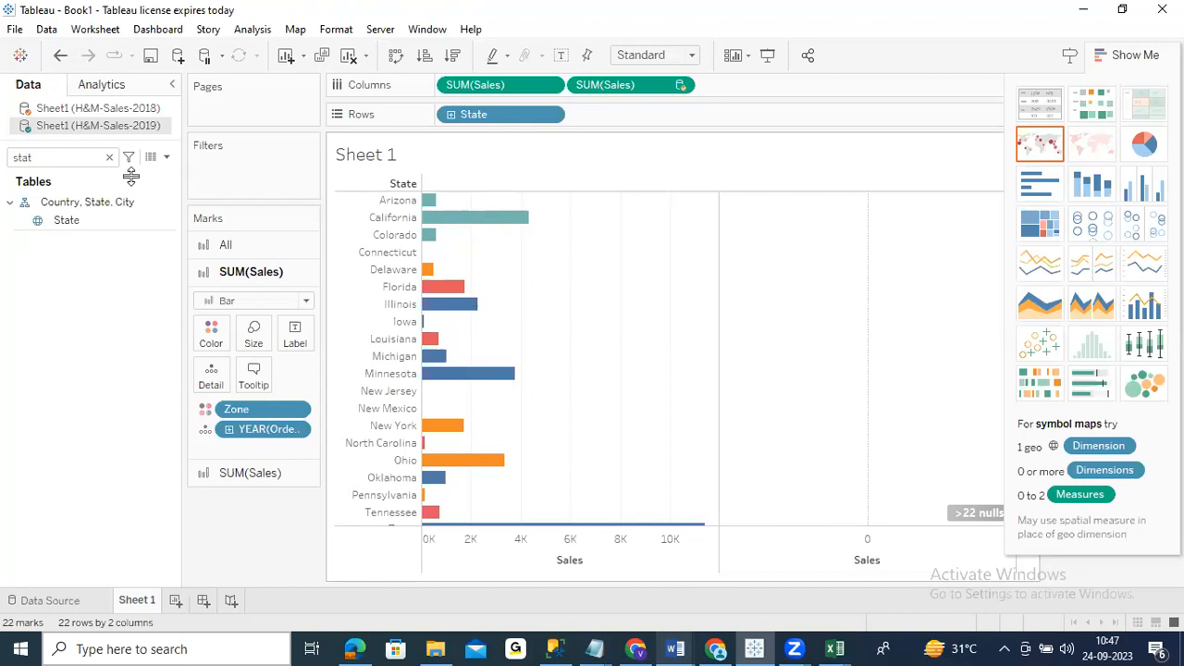
pyautogui.click(109, 159)
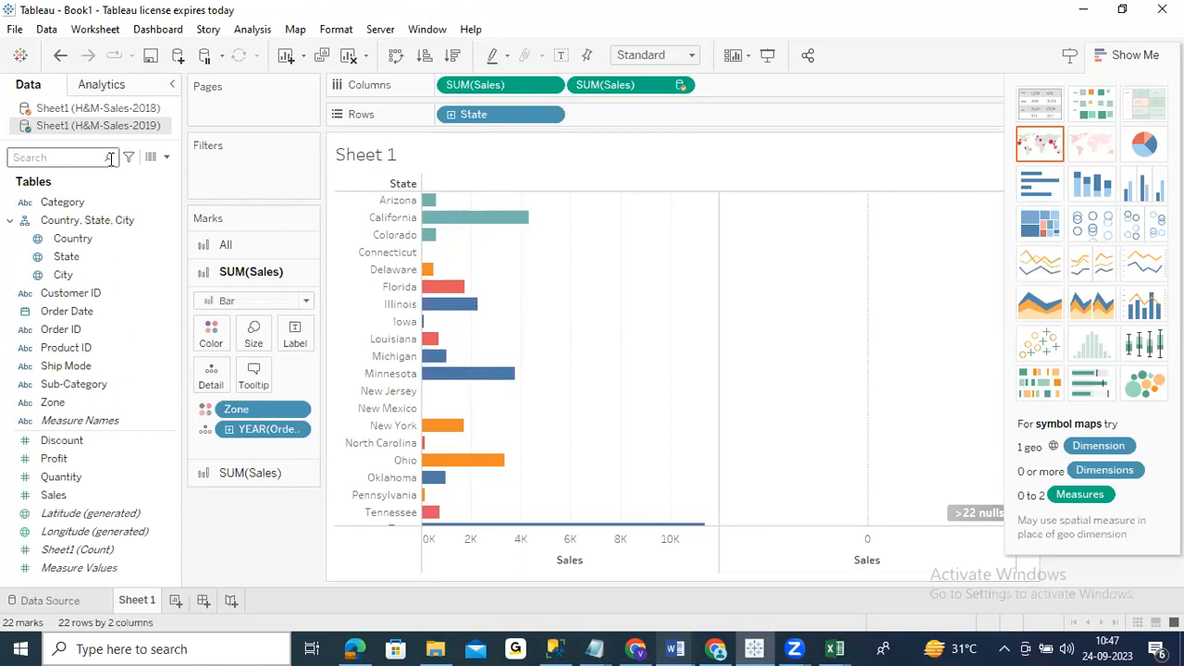
# Show the marks settings of the second Sales measure and hide the null values indicator in its chart
pyautogui.click(250, 473)
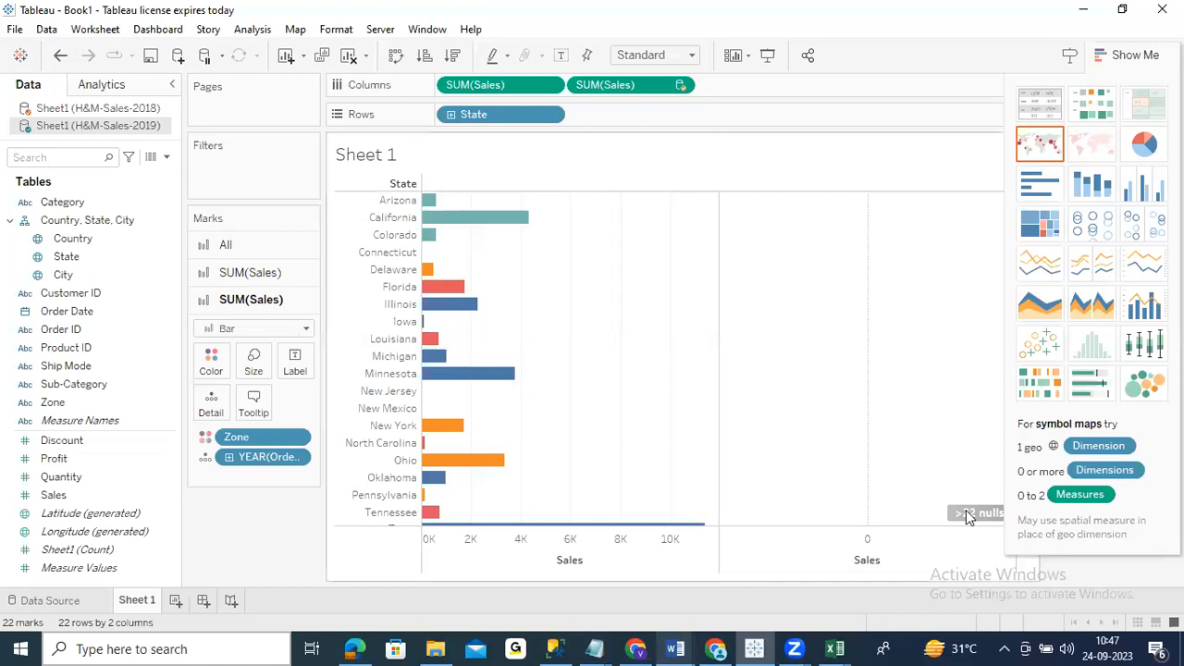
pyautogui.moveTo(970, 521)
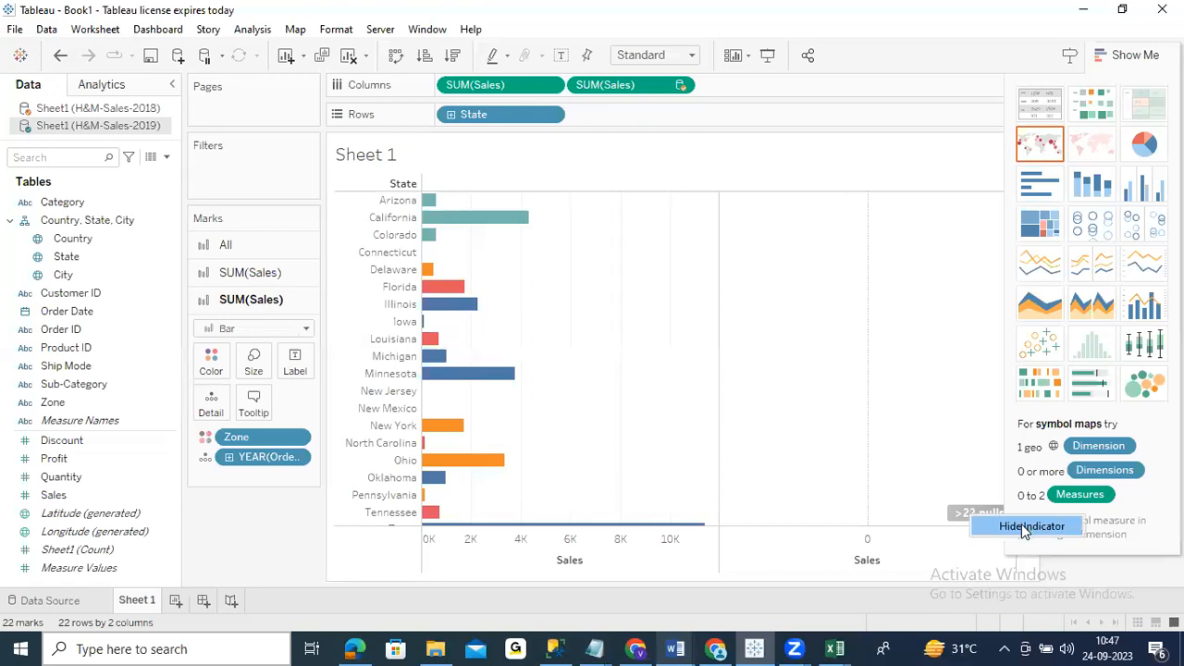
pyautogui.click(1021, 524)
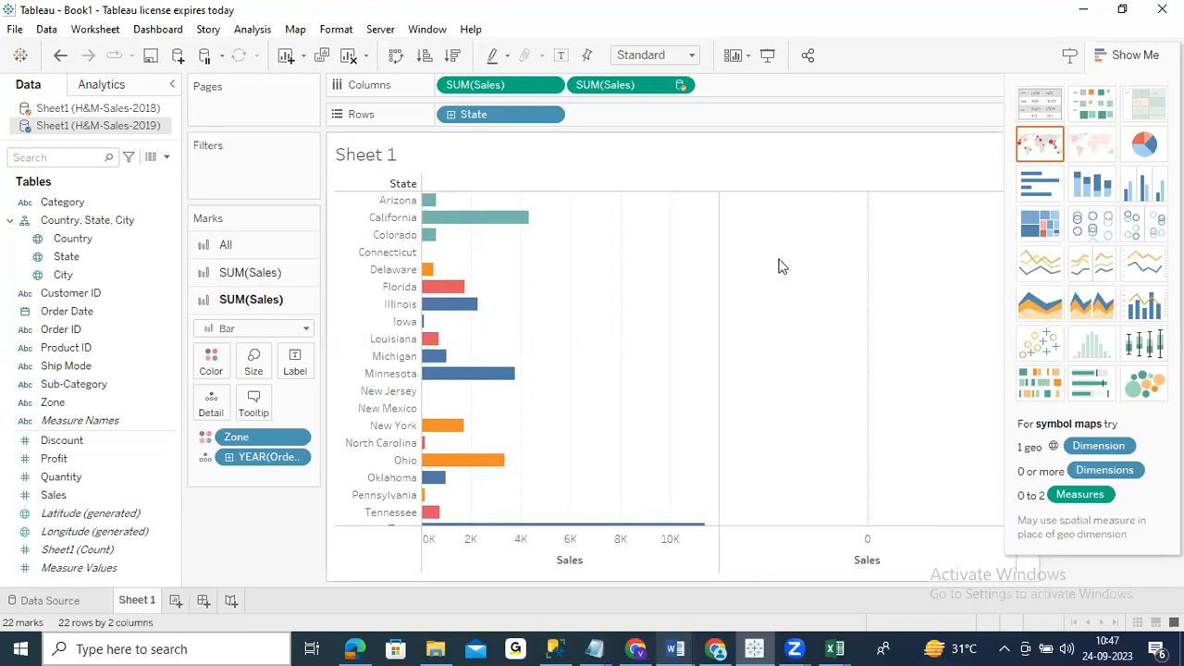
pyautogui.rightClick(828, 277)
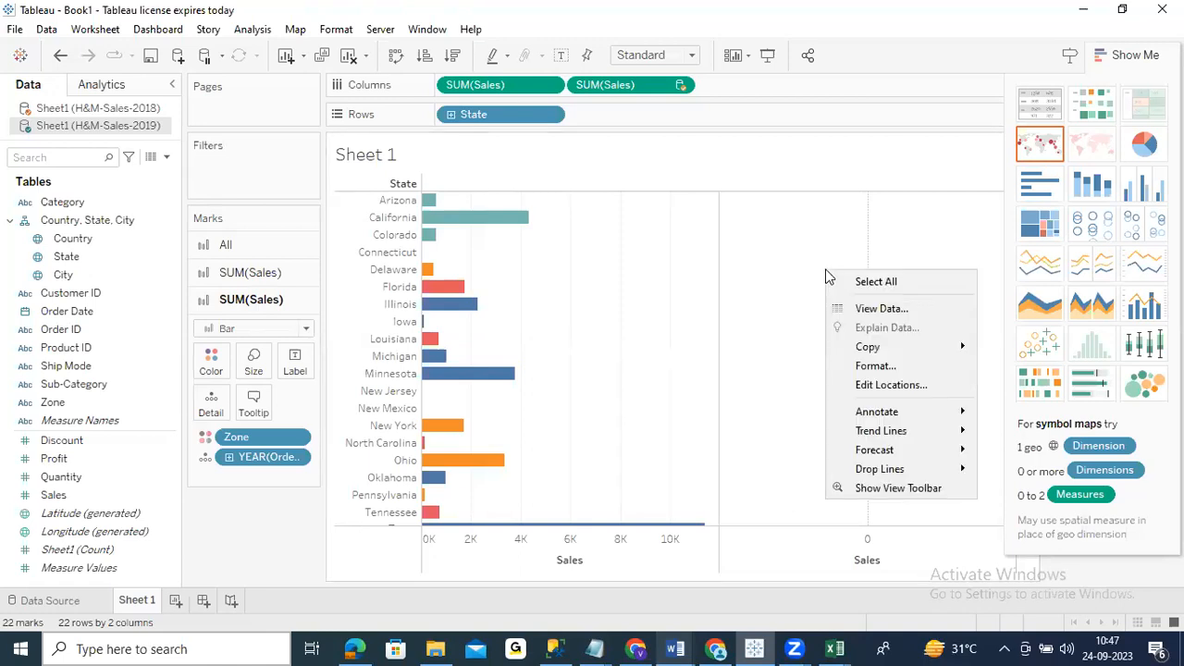
pyautogui.click(813, 371)
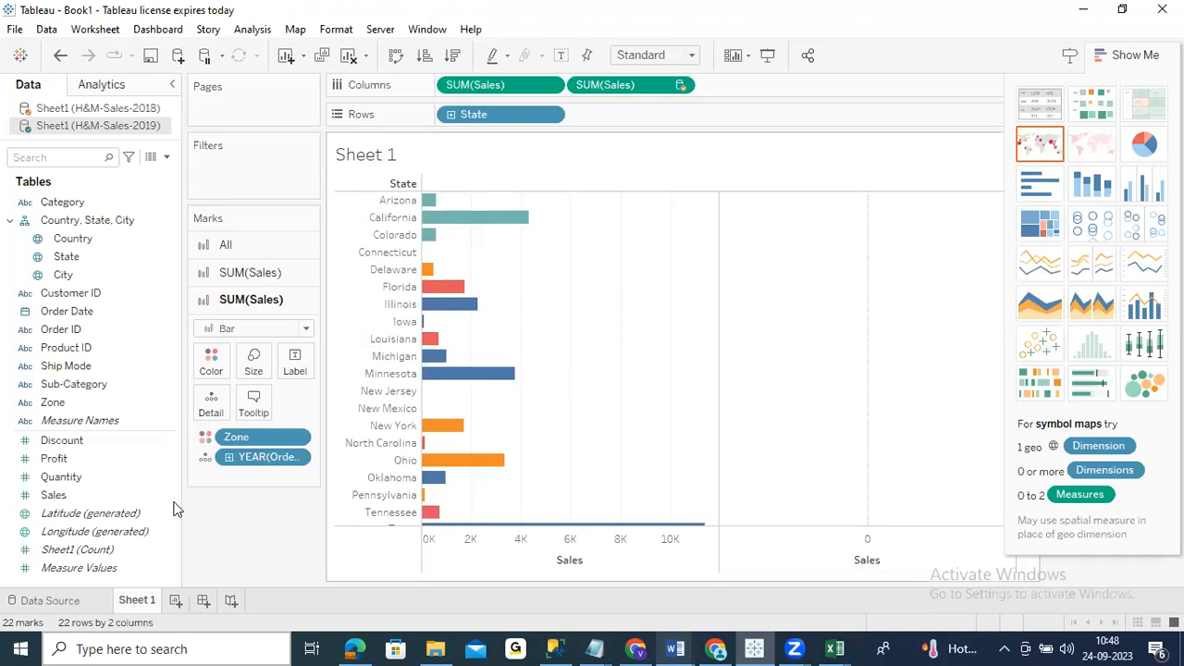
# Open the blend relationships and review the automatic field mappings between primary source H&M-Sales-2019 and secondary source H&M-Sales-2018
pyautogui.click(47, 31)
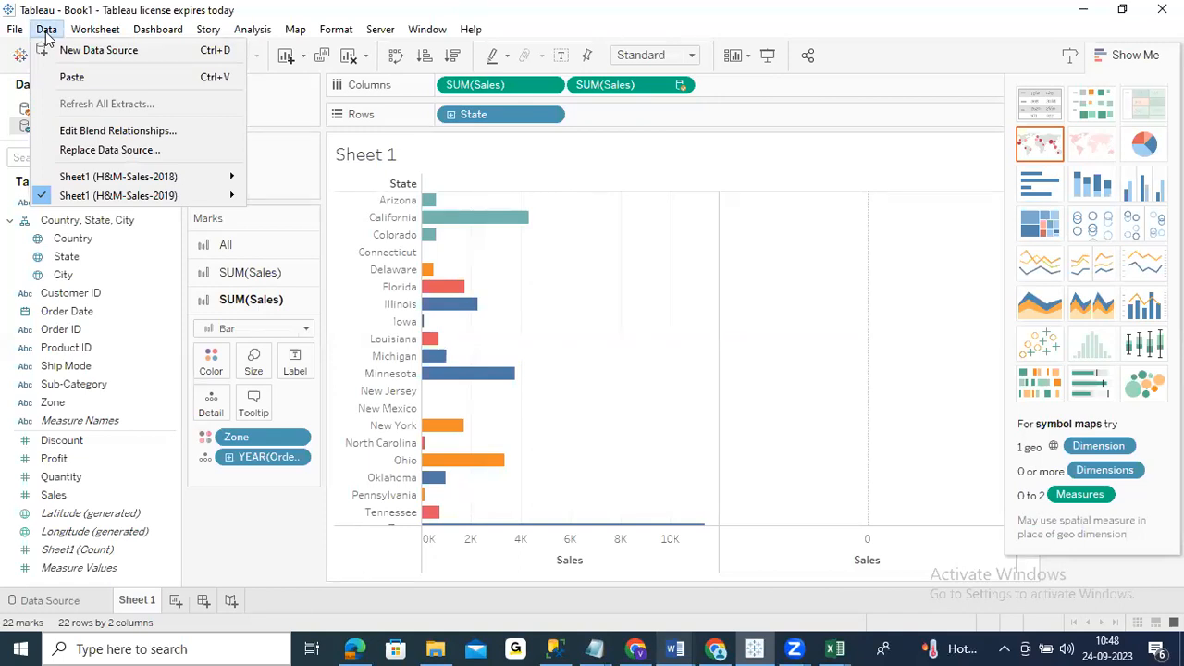
pyautogui.click(95, 132)
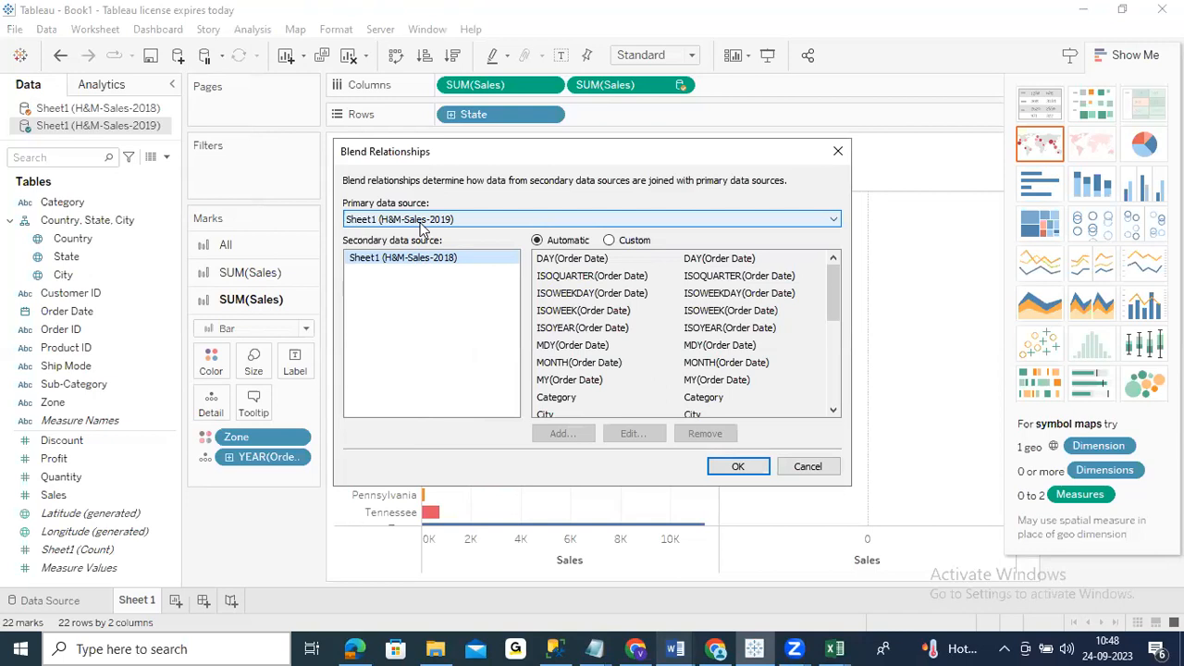
pyautogui.click(441, 260)
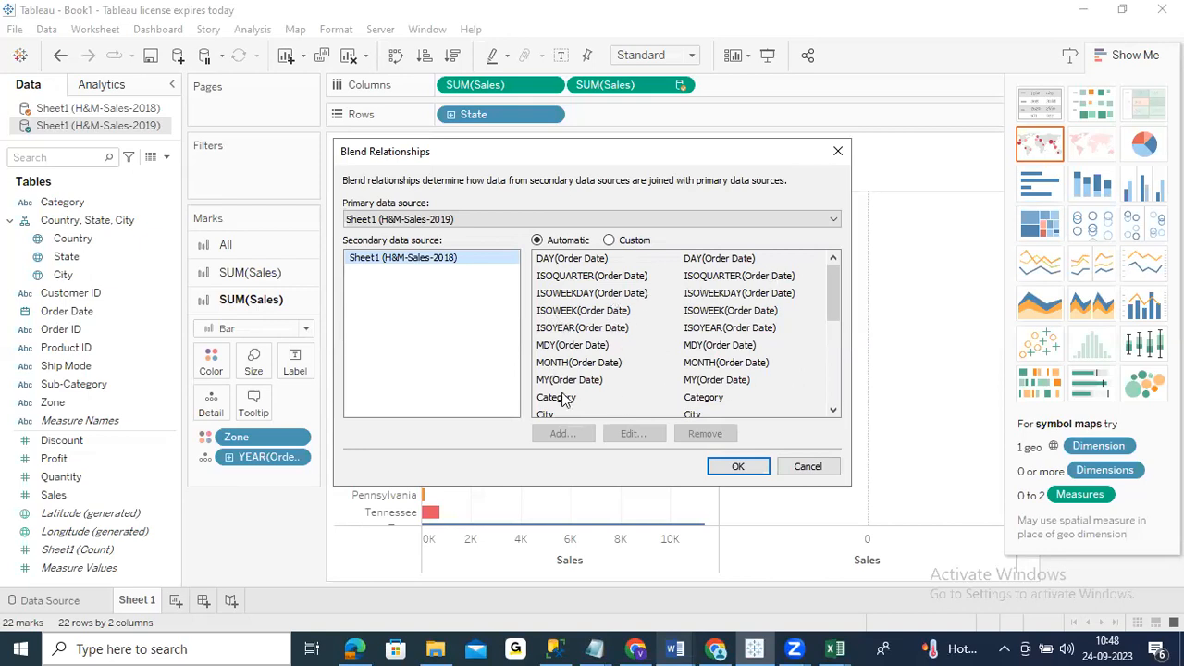
pyautogui.moveTo(839, 293); pyautogui.dragTo(846, 387)
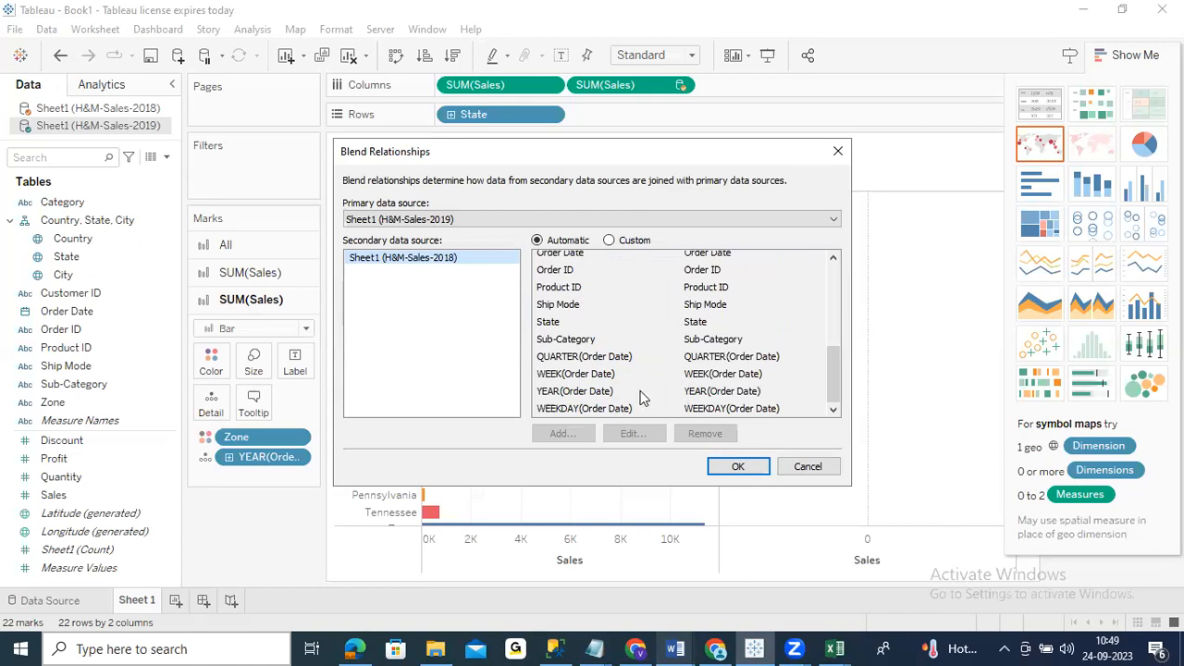
pyautogui.scroll(2, 639, 387)
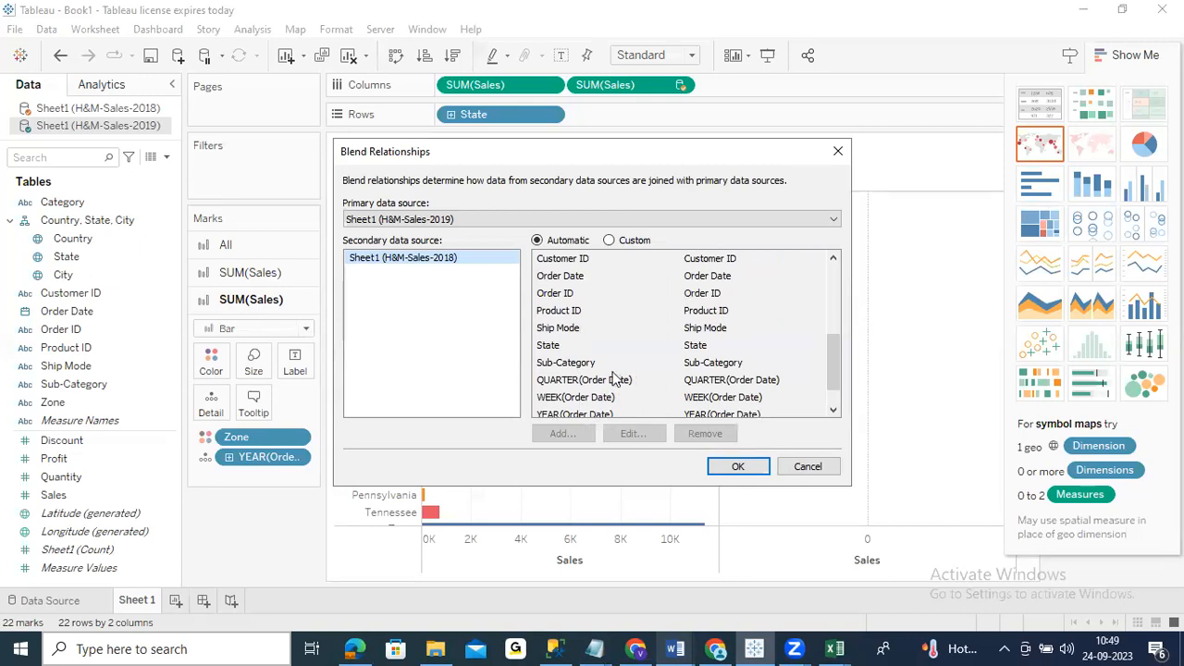
pyautogui.scroll(1, 618, 374)
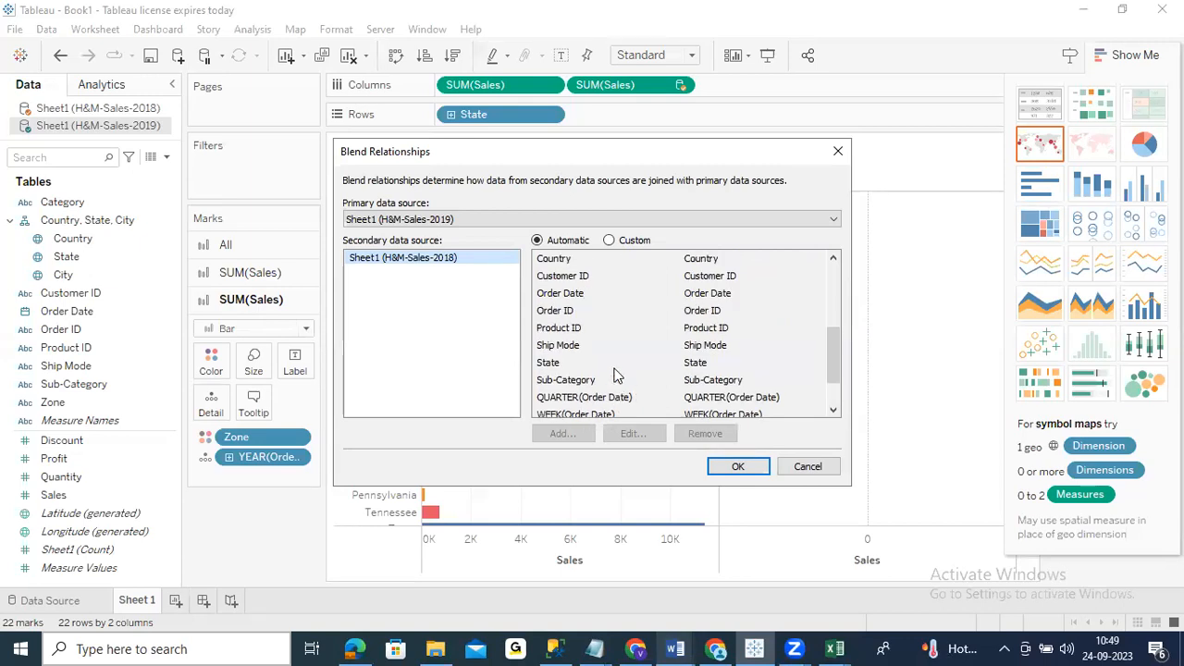
pyautogui.scroll(2, 618, 374)
pyautogui.scroll(1, 617, 375)
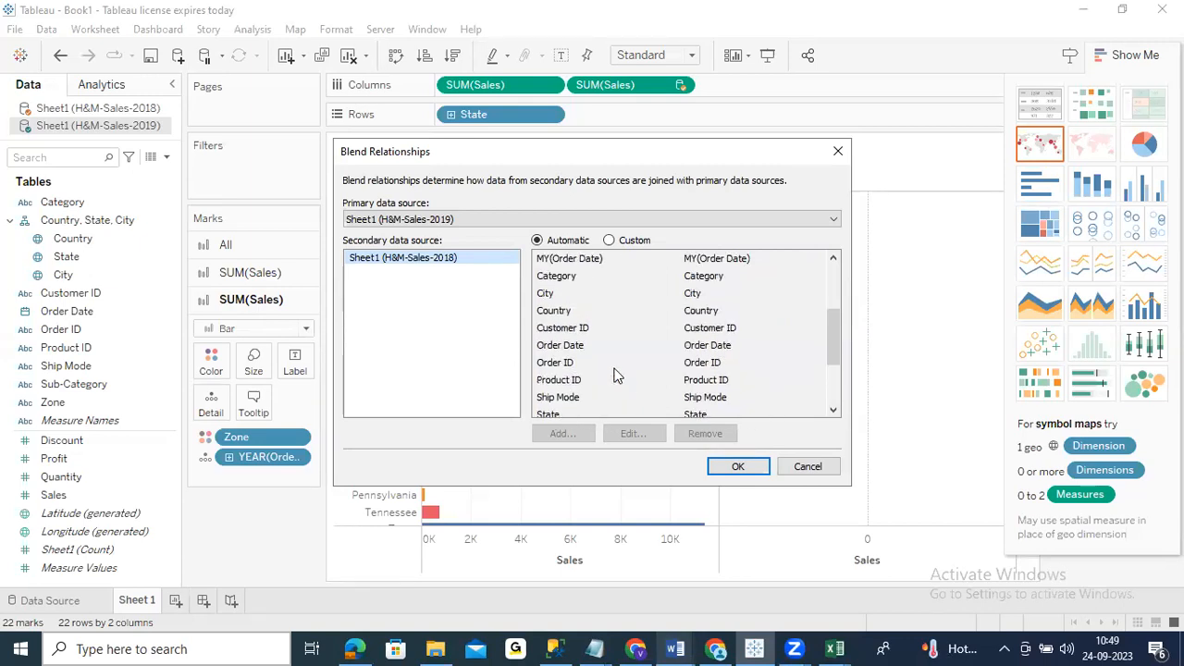
pyautogui.scroll(4, 617, 375)
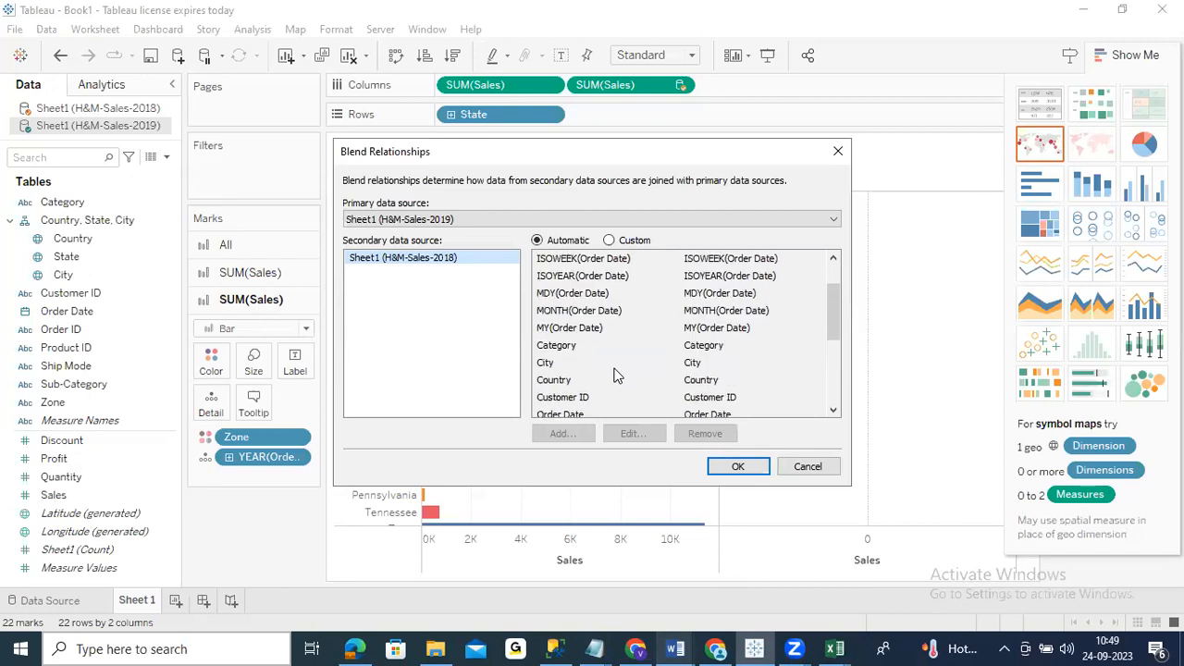
pyautogui.scroll(1, 617, 375)
pyautogui.scroll(2, 617, 375)
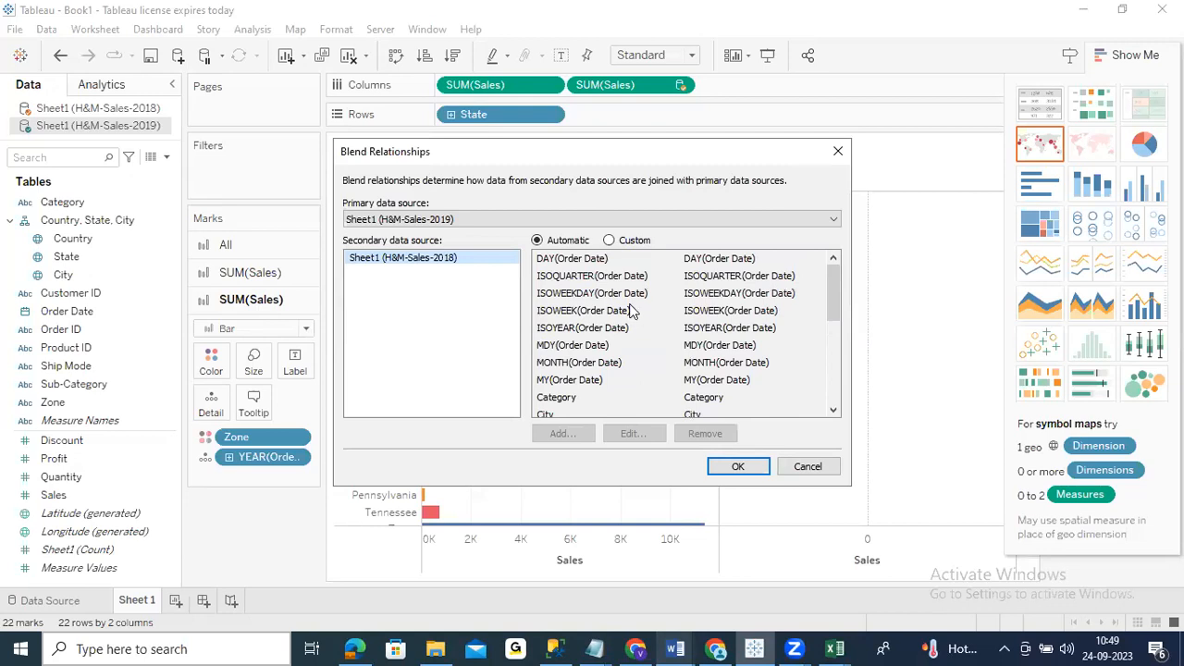
# Switch to the H&M-Sales-2018 workbook in Excel to check its column headers, and return to Tableau's blend relationships
pyautogui.moveTo(835, 649)
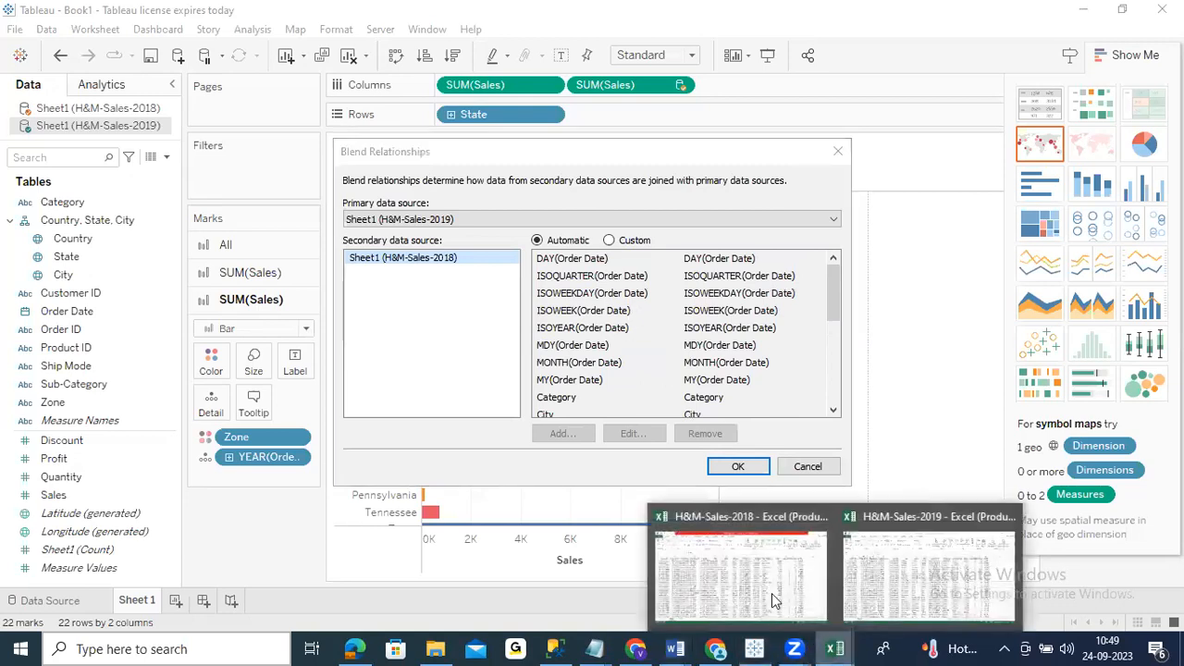
pyautogui.click(735, 572)
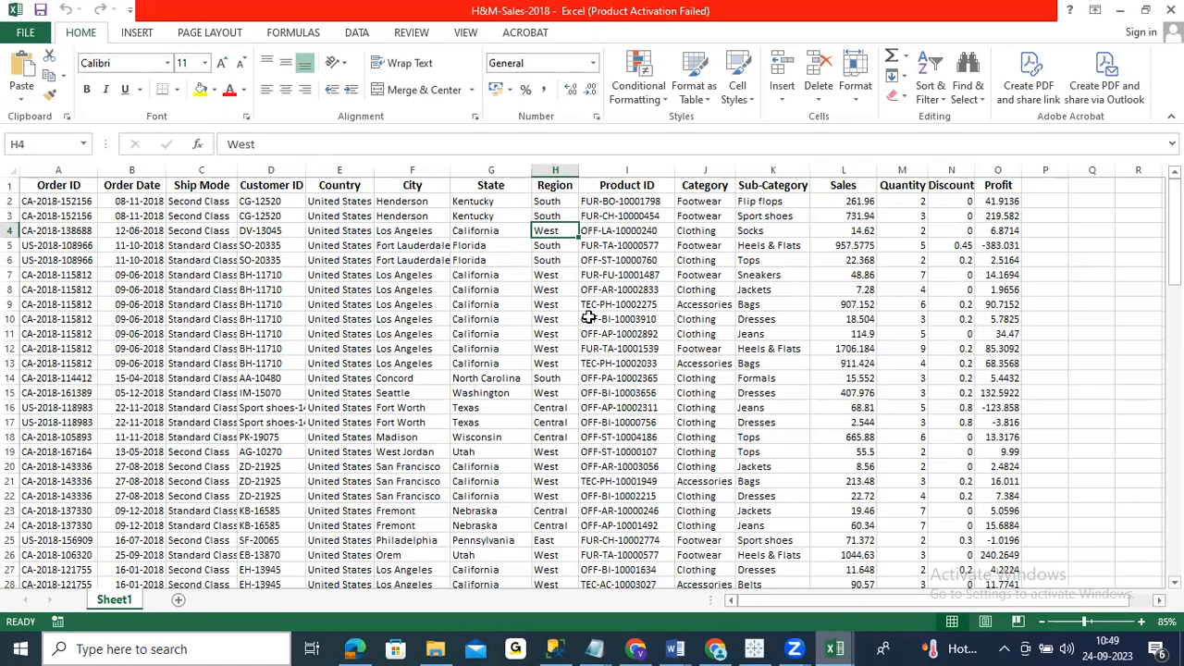
pyautogui.click(1120, 11)
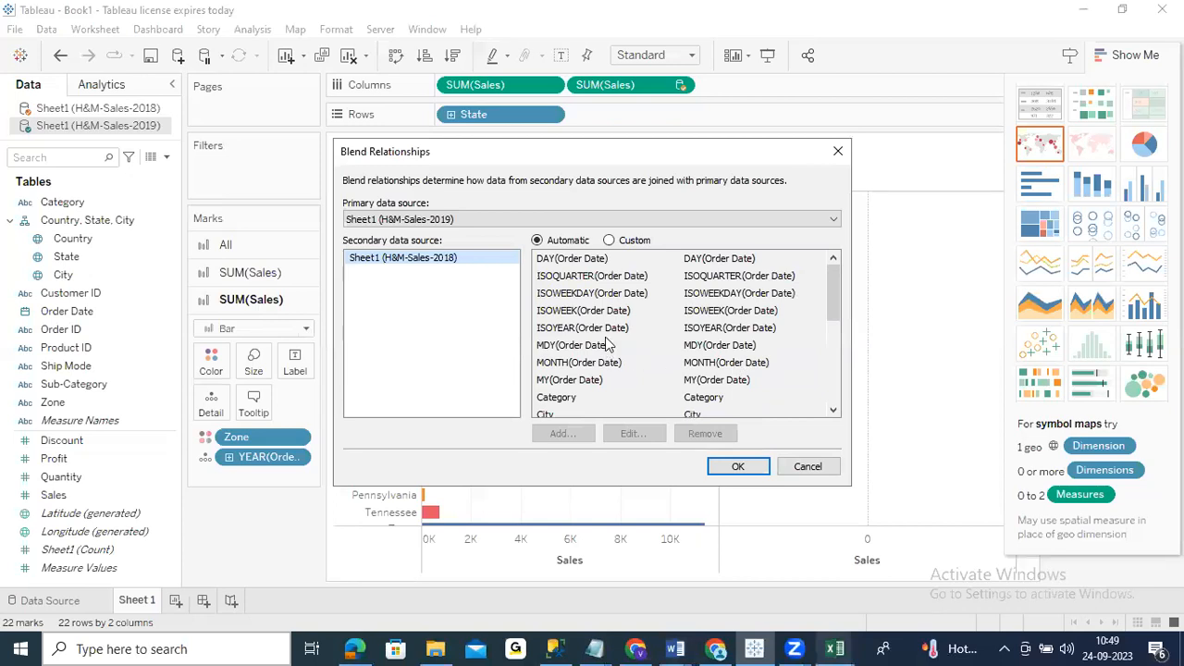
# Switch the blend relationships to custom and map the primary field Zone to the secondary field Region
pyautogui.moveTo(837, 282); pyautogui.dragTo(837, 375)
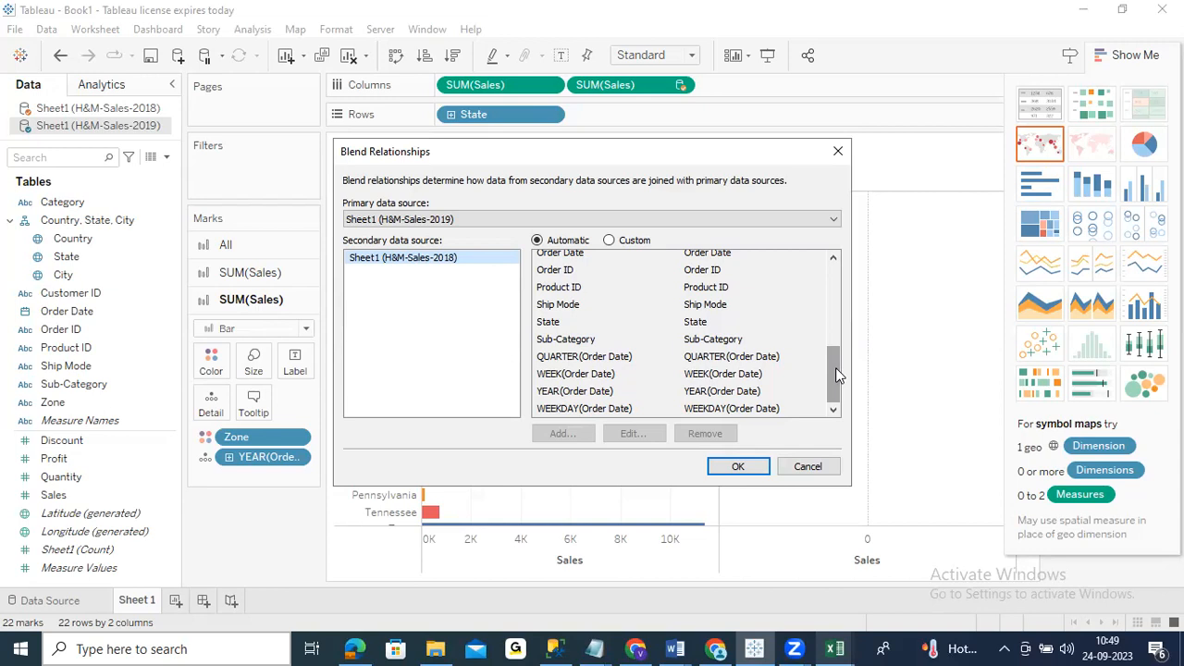
pyautogui.click(622, 242)
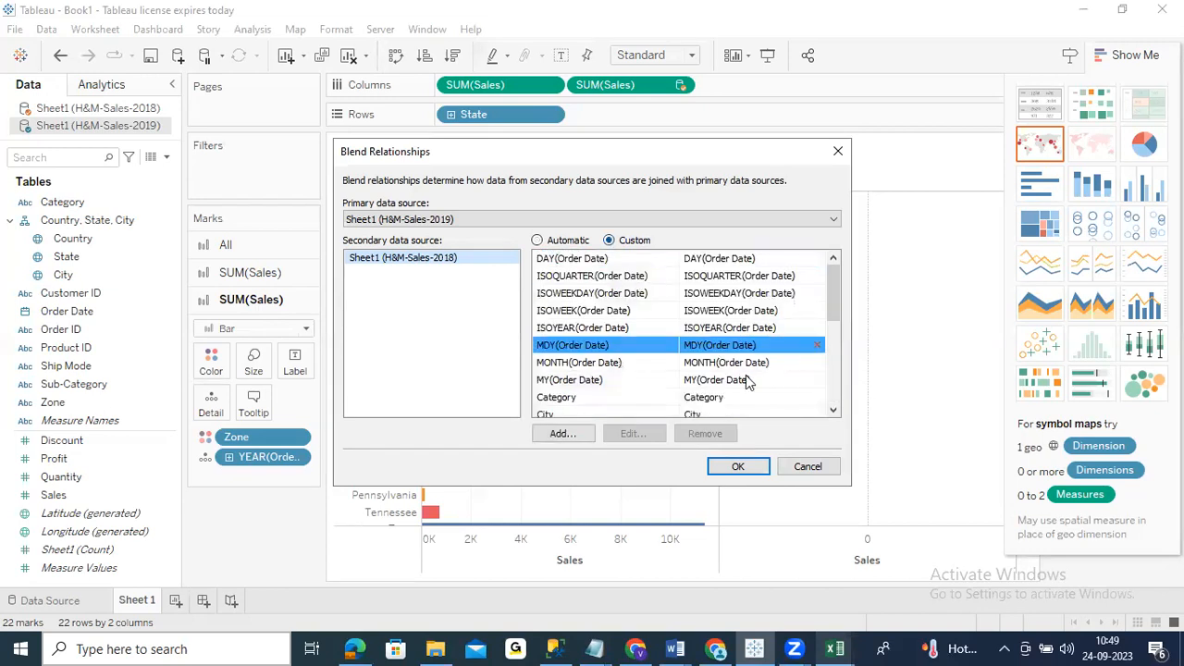
pyautogui.click(562, 432)
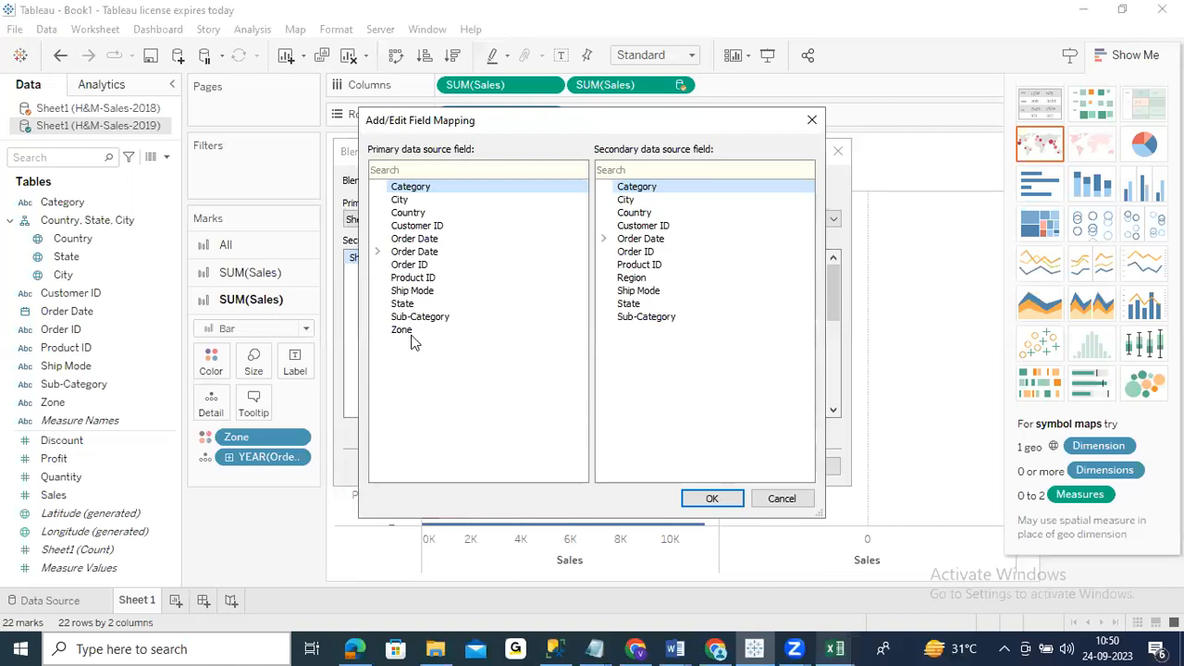
pyautogui.click(412, 337)
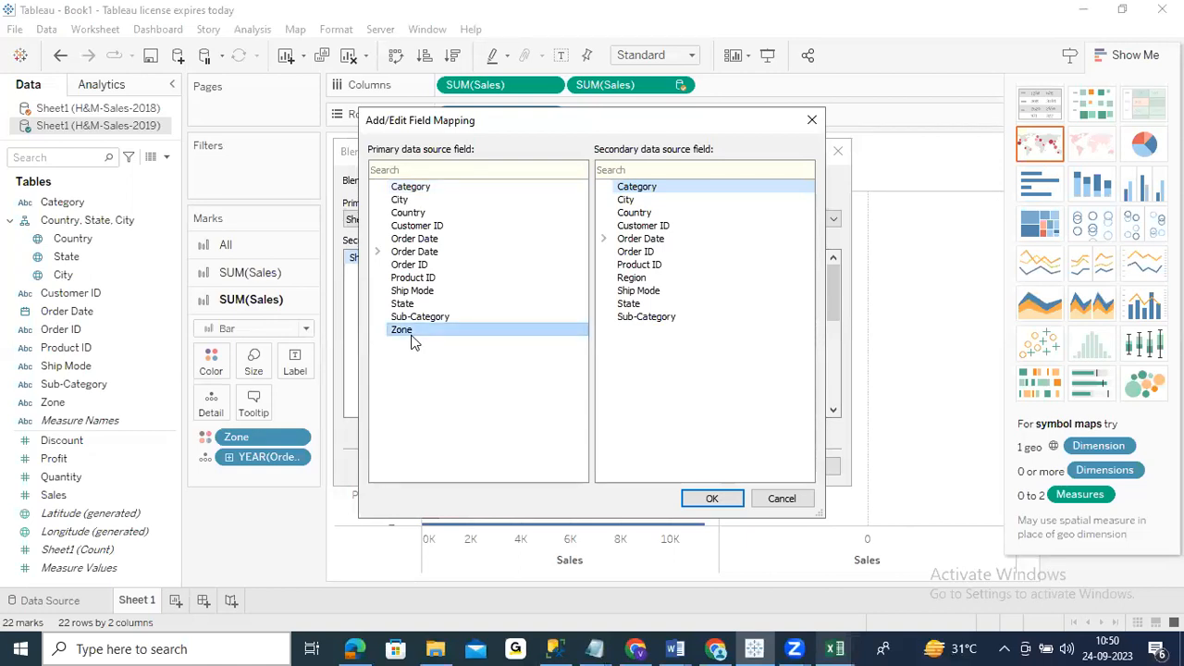
pyautogui.click(640, 279)
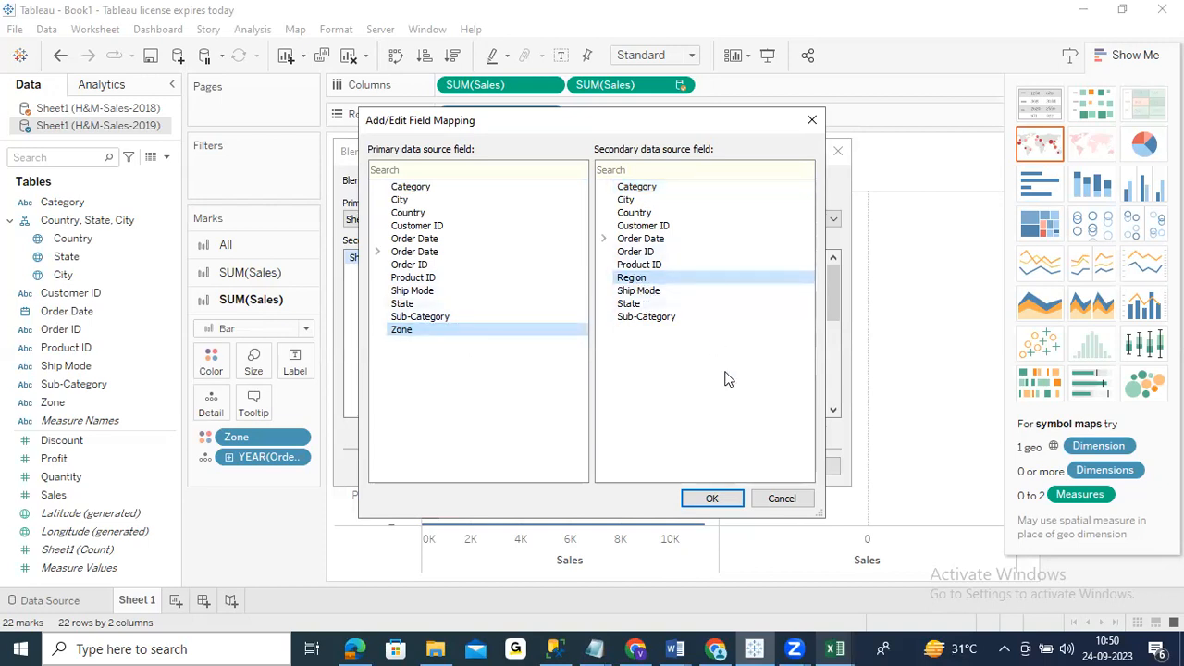
pyautogui.click(713, 500)
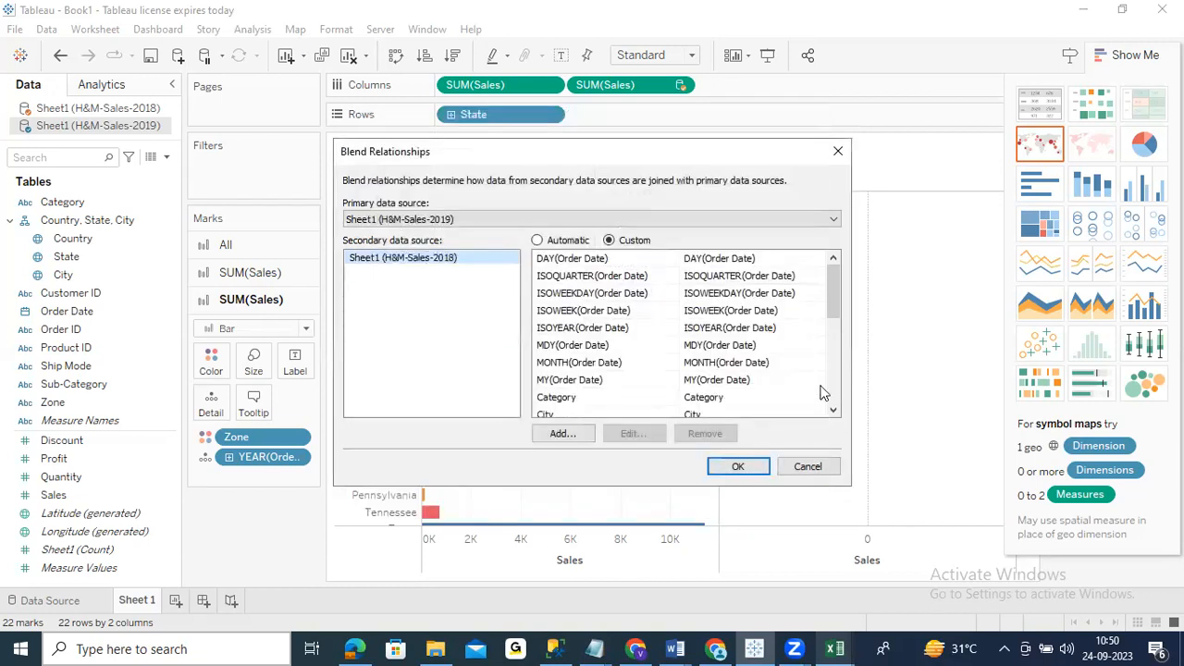
# Check the Zone to Region pair in the custom mapping list and apply the blend relationships
pyautogui.moveTo(835, 300); pyautogui.dragTo(841, 400)
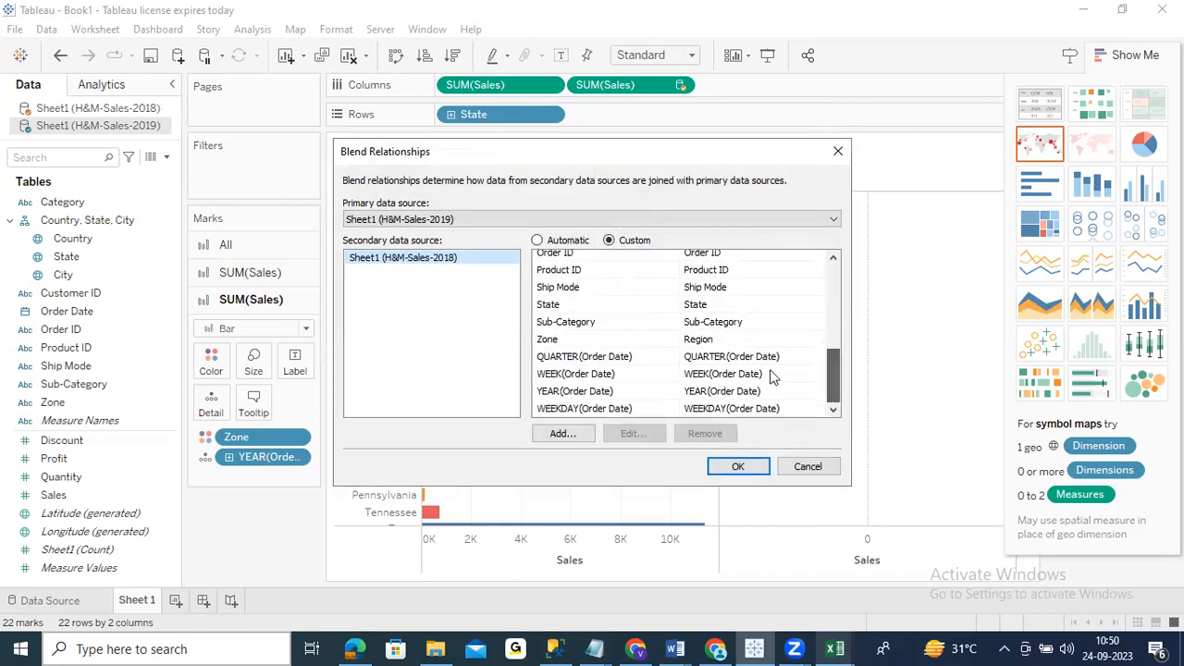
pyautogui.click(551, 339)
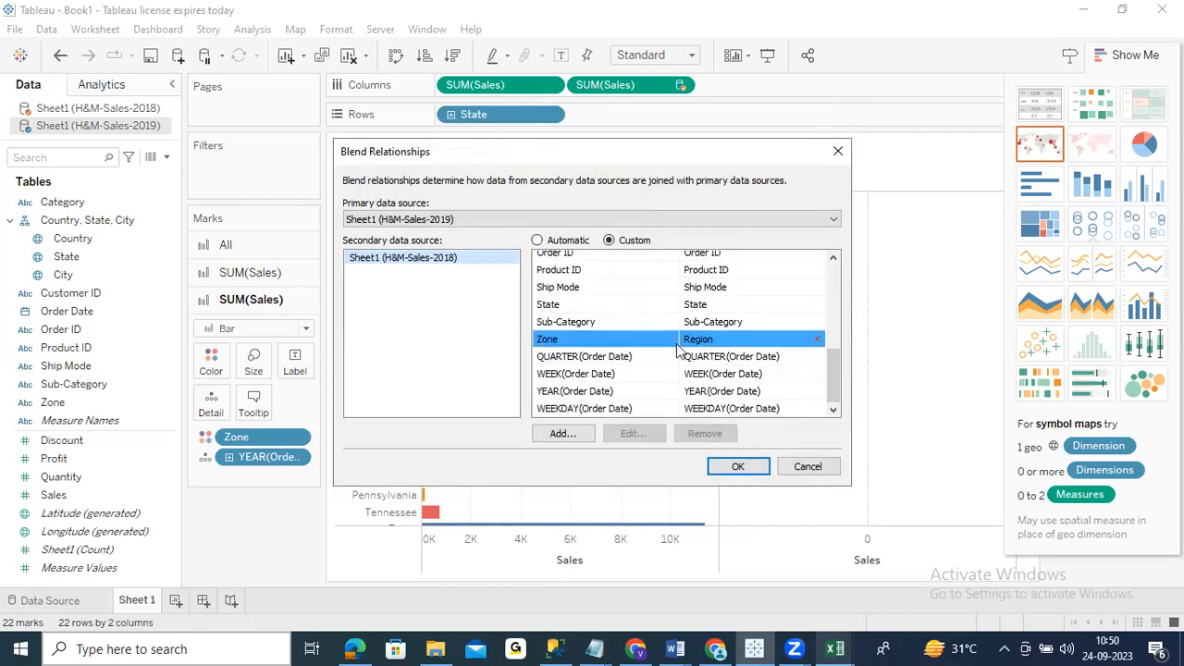
pyautogui.click(741, 468)
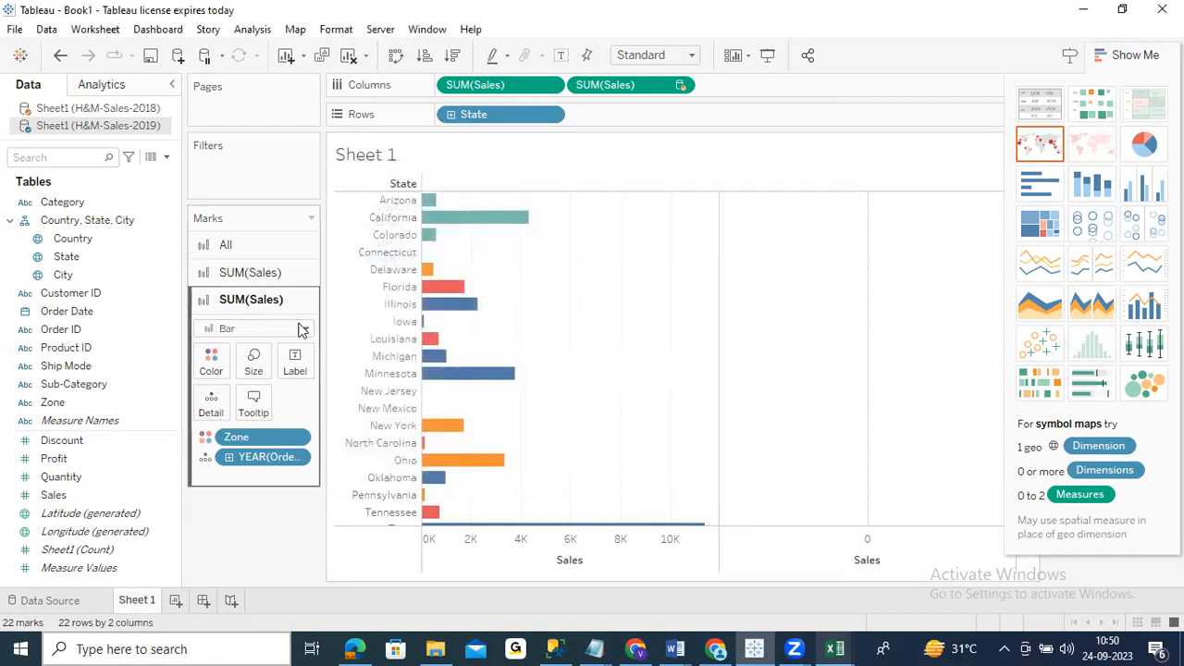
# Open the H&M-Sales-2019 data source and look through its columns from Order ID to Category, including Zone
pyautogui.click(175, 239)
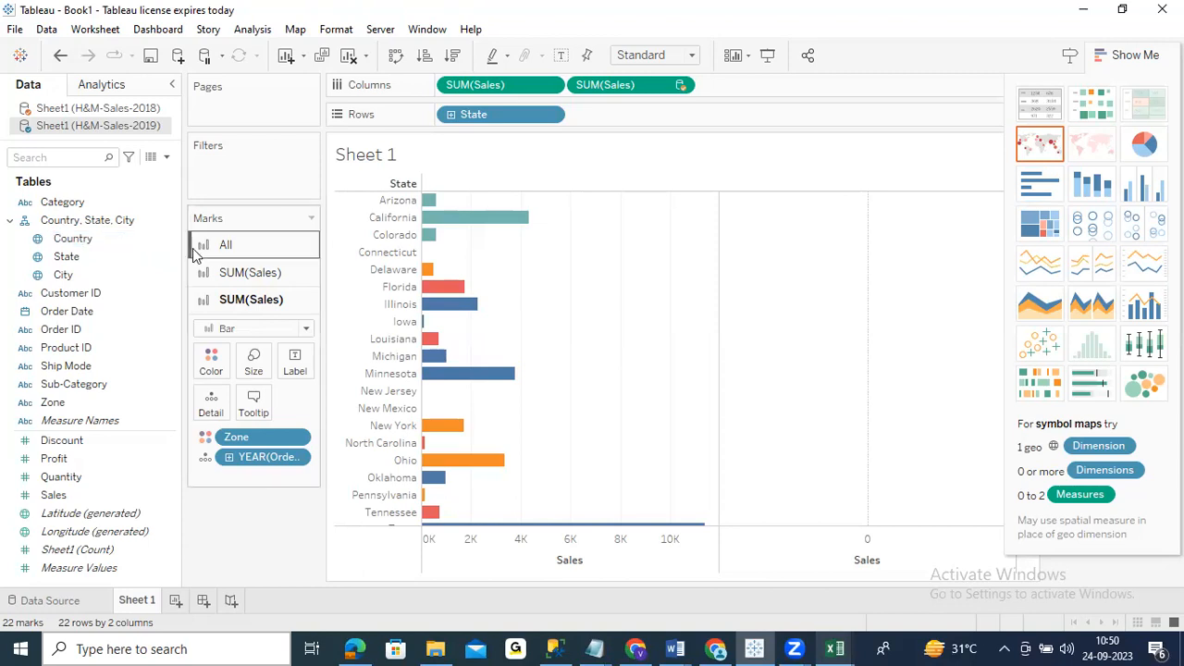
pyautogui.click(59, 601)
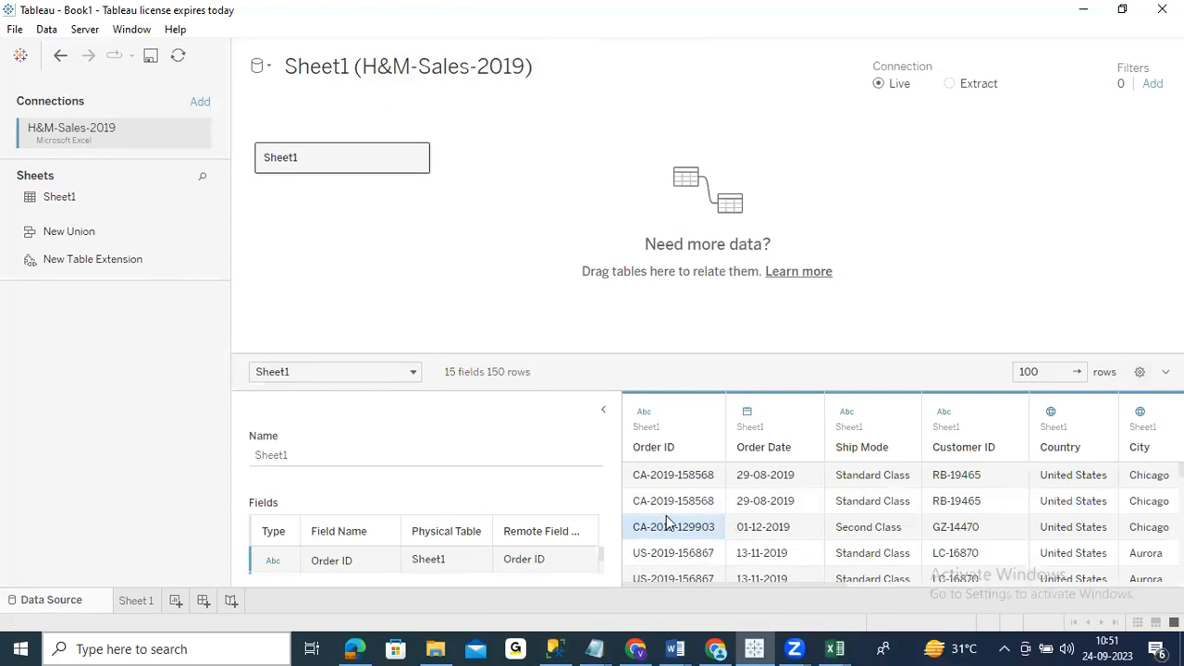
pyautogui.press('Right')
pyautogui.press('Right')
pyautogui.press('Right')
pyautogui.press('Right')
pyautogui.press('Right')
pyautogui.press('Right')
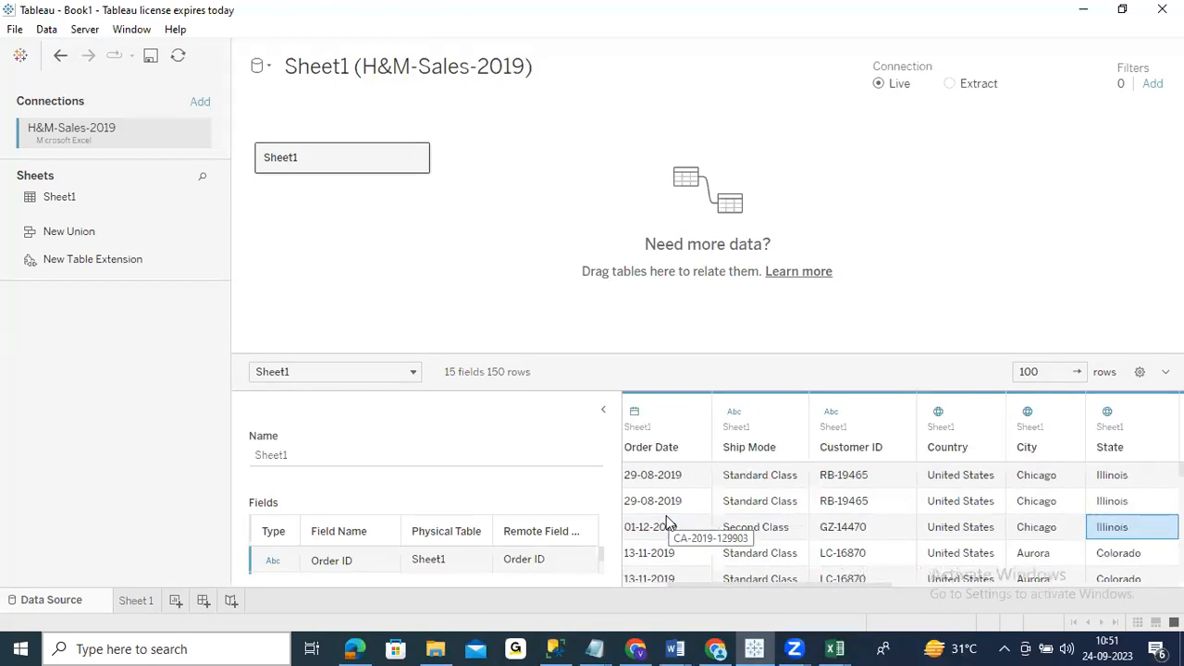
pyautogui.press('Right')
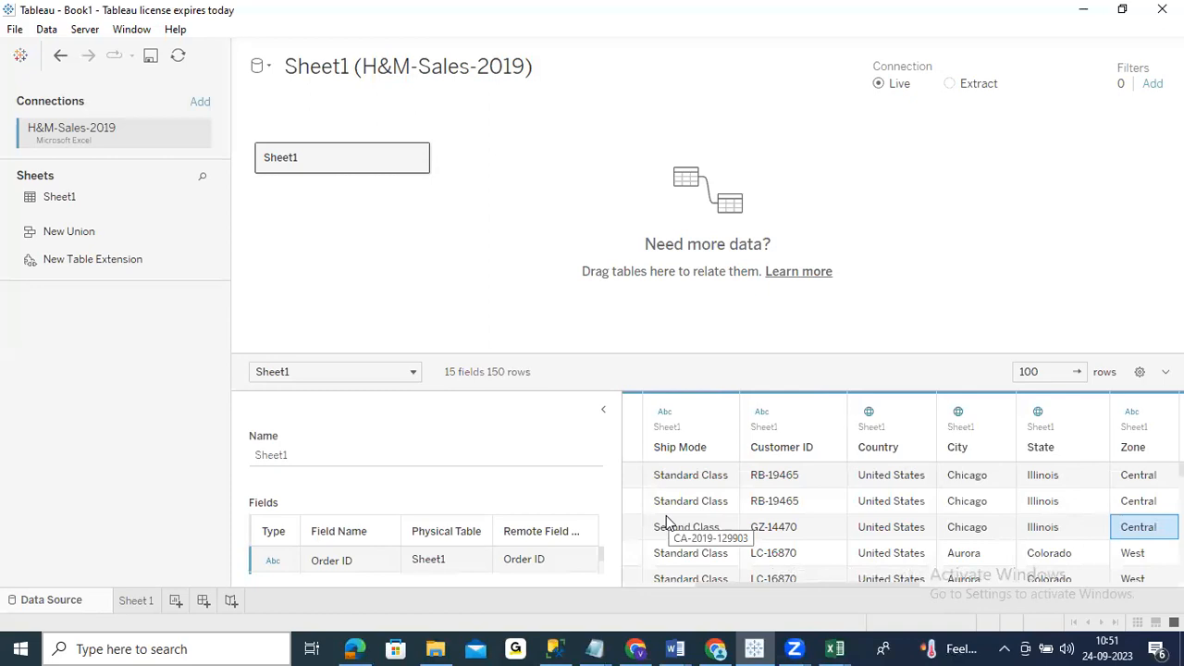
pyautogui.press('Right')
pyautogui.press('Right')
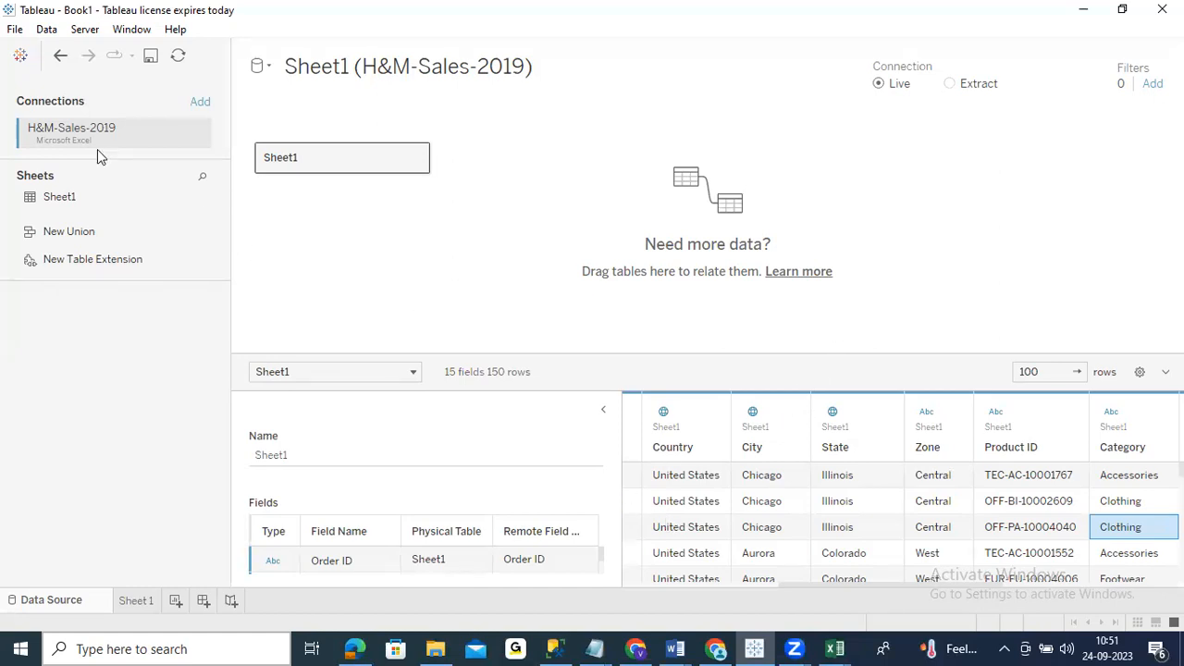
pyautogui.click(196, 134)
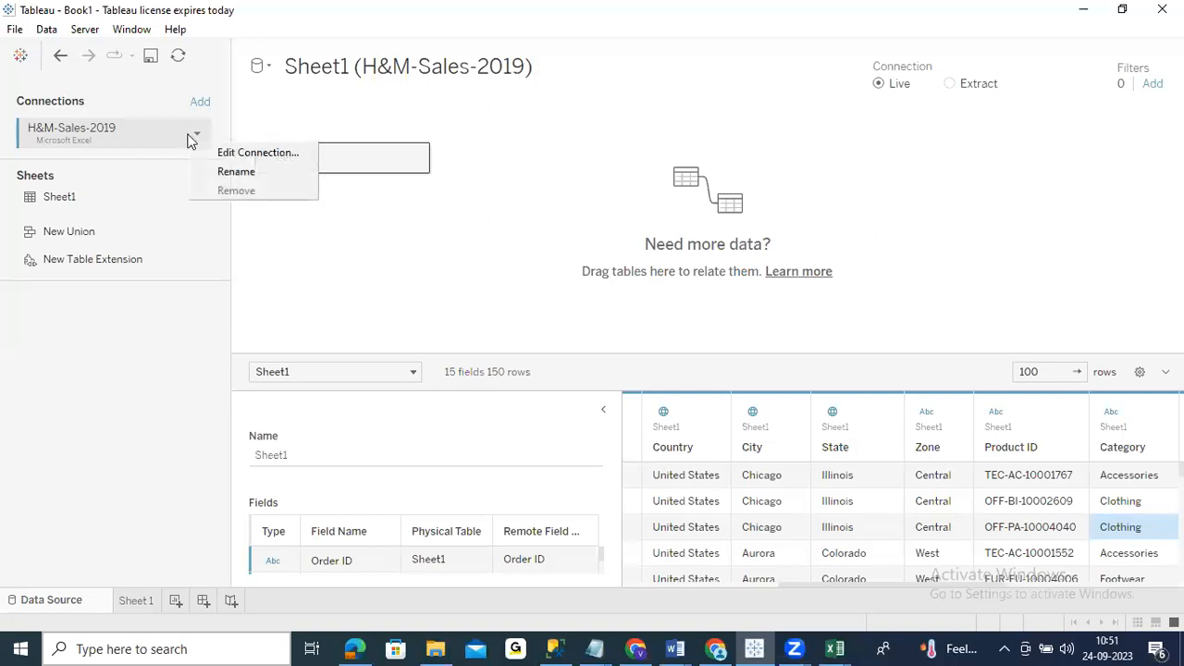
pyautogui.click(197, 138)
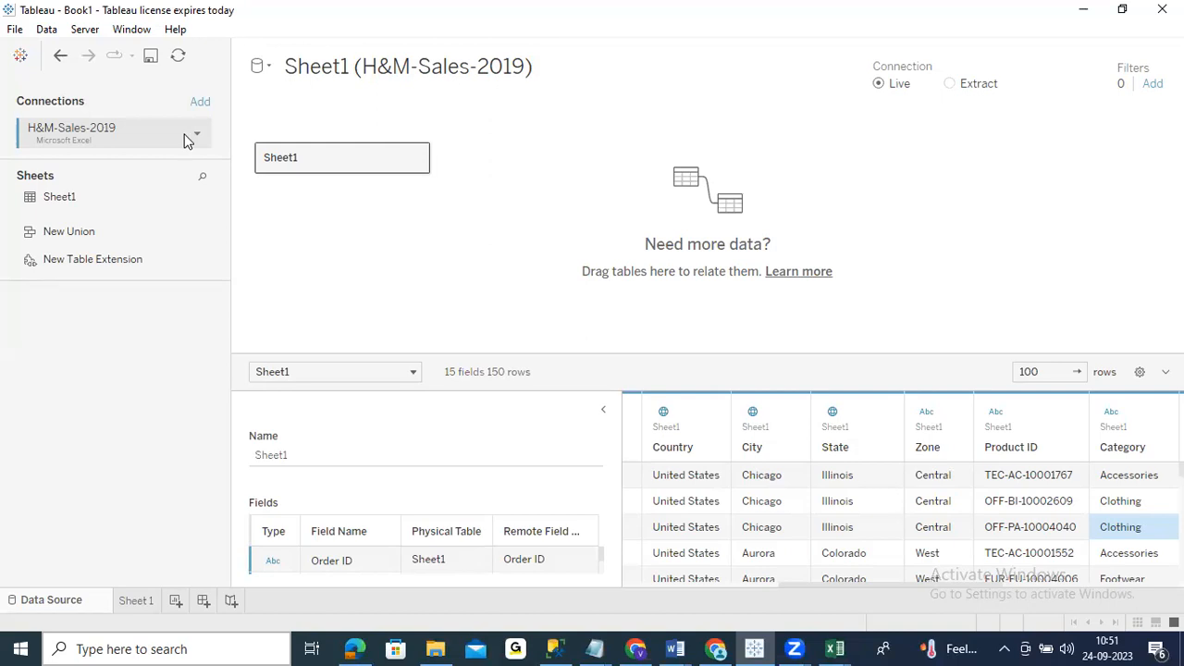
pyautogui.click(196, 139)
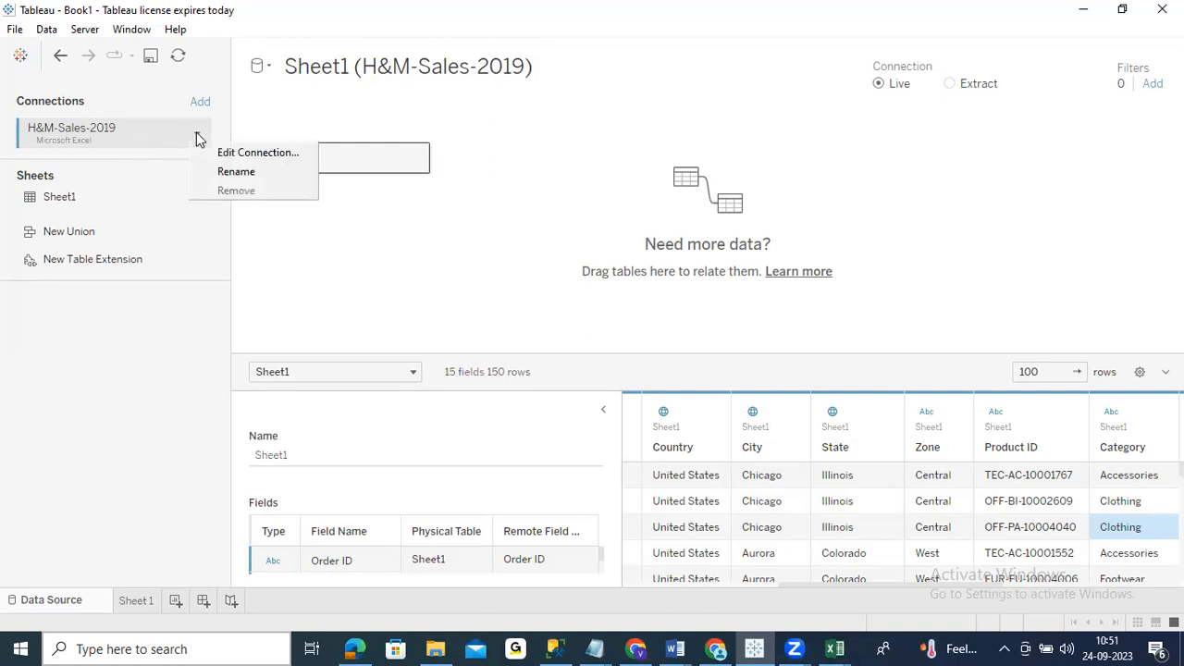
pyautogui.click(209, 150)
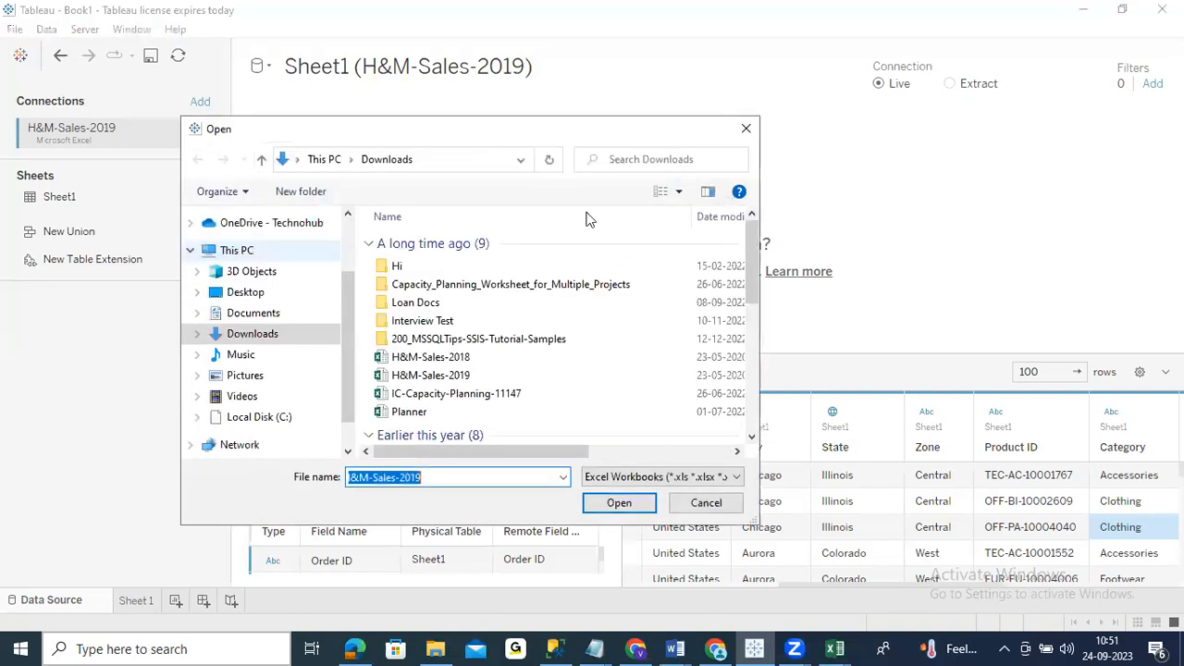
pyautogui.click(741, 129)
# Refresh the H&M-Sales-2019 data source and return to Sheet 1
pyautogui.click(180, 57)
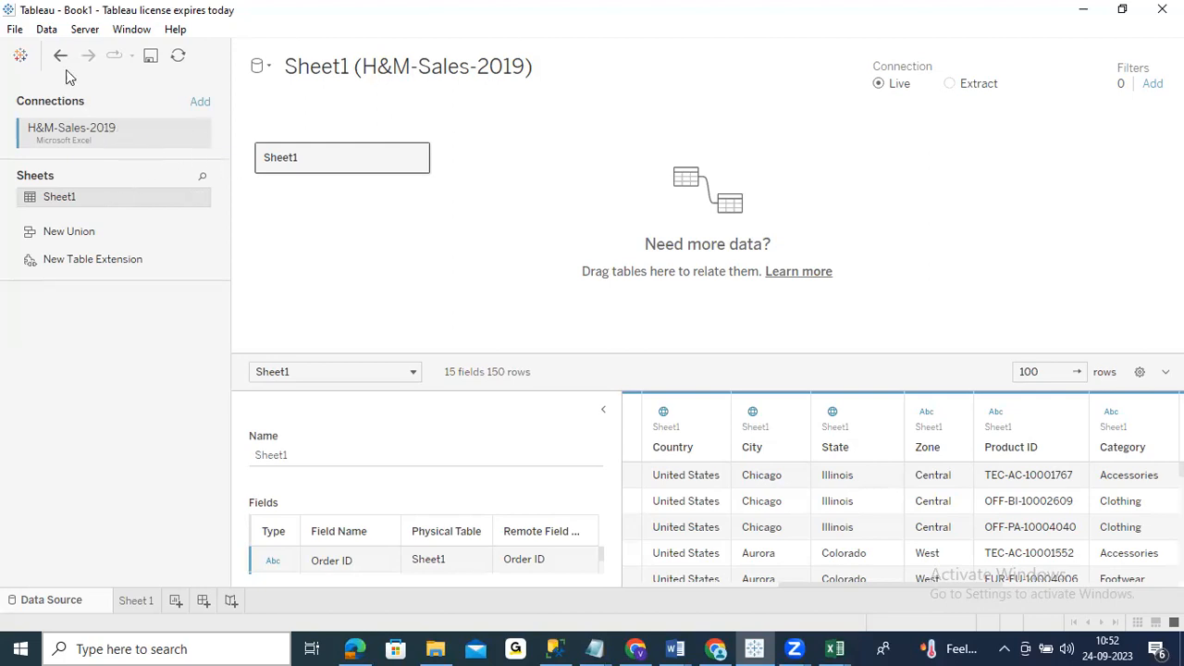
pyautogui.click(51, 30)
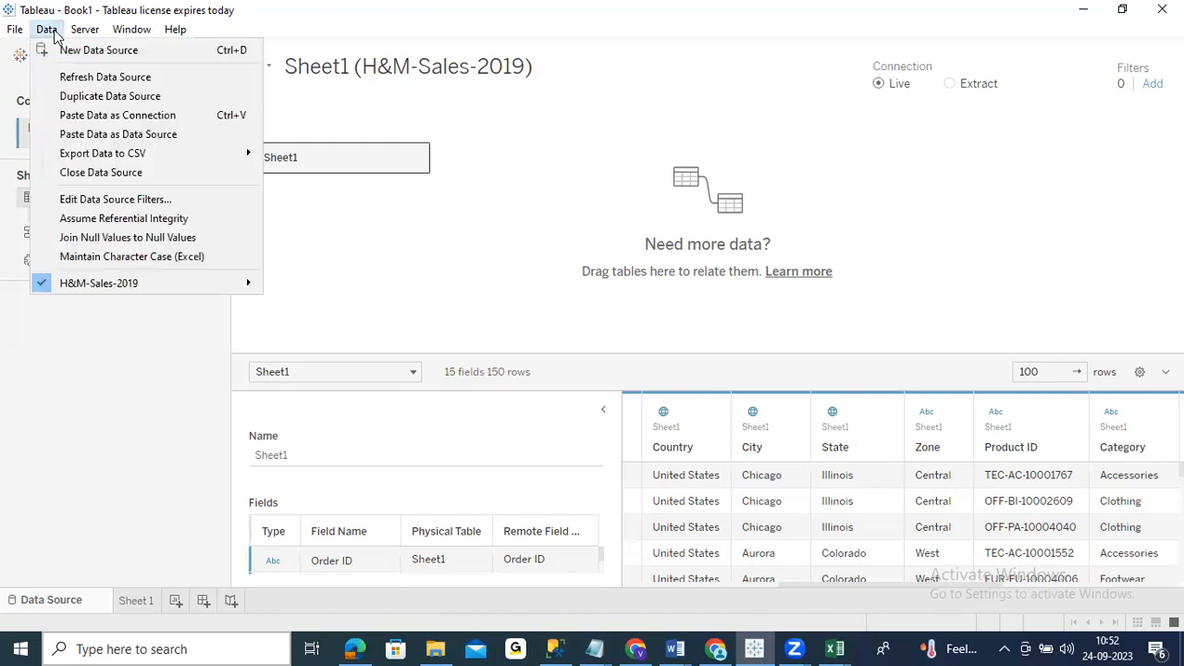
pyautogui.click(88, 77)
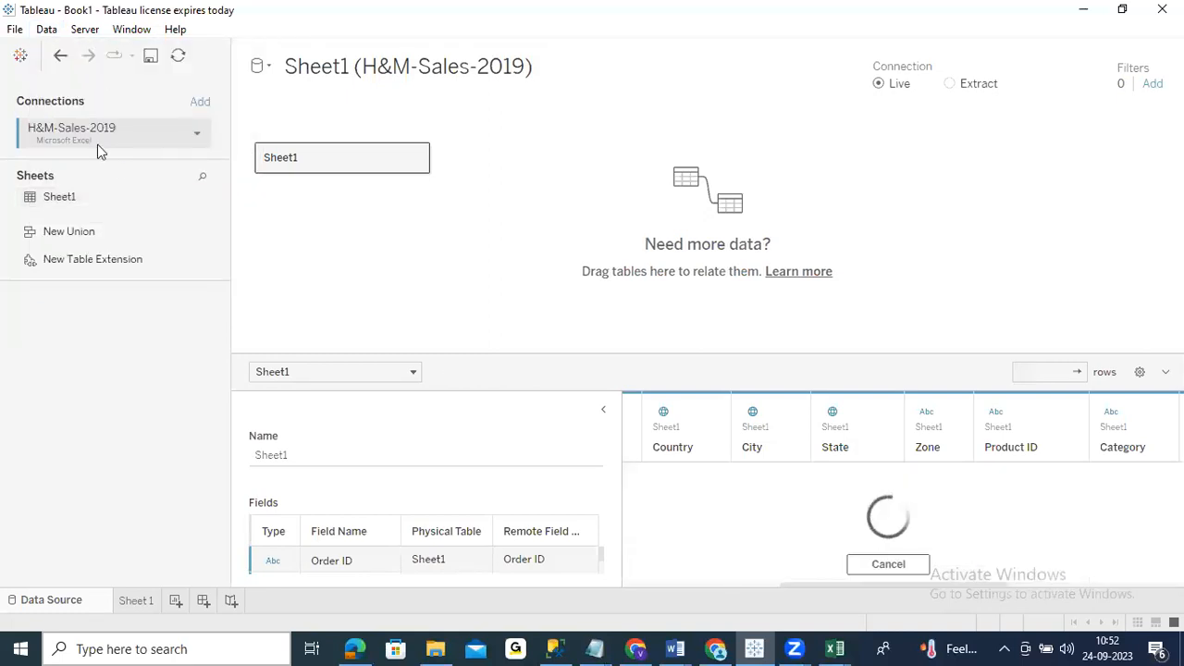
pyautogui.click(198, 135)
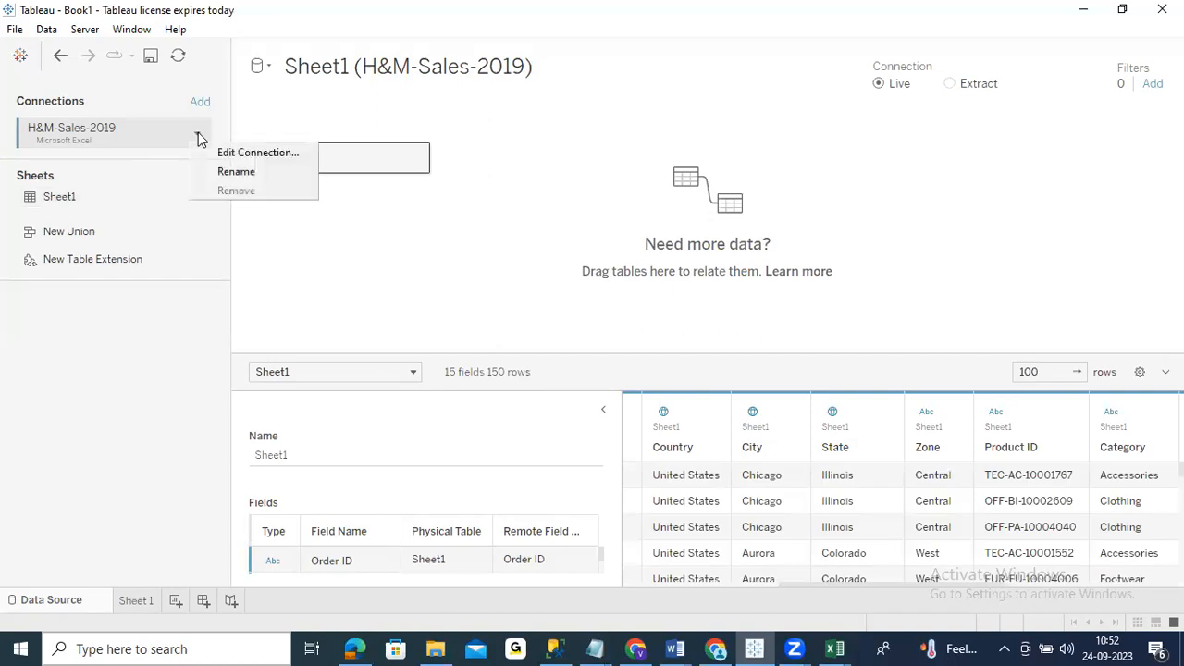
pyautogui.click(123, 606)
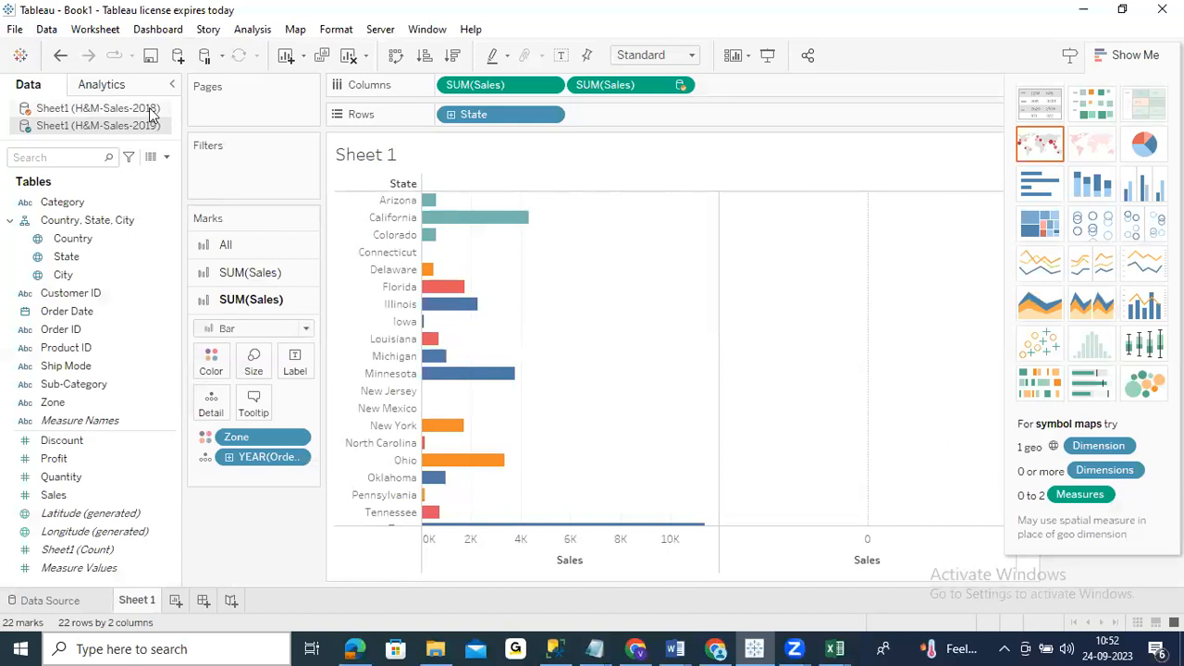
# Open the H&M-Sales-2018 data source to check its connection and data preview, and return to Sheet 1
pyautogui.click(155, 109)
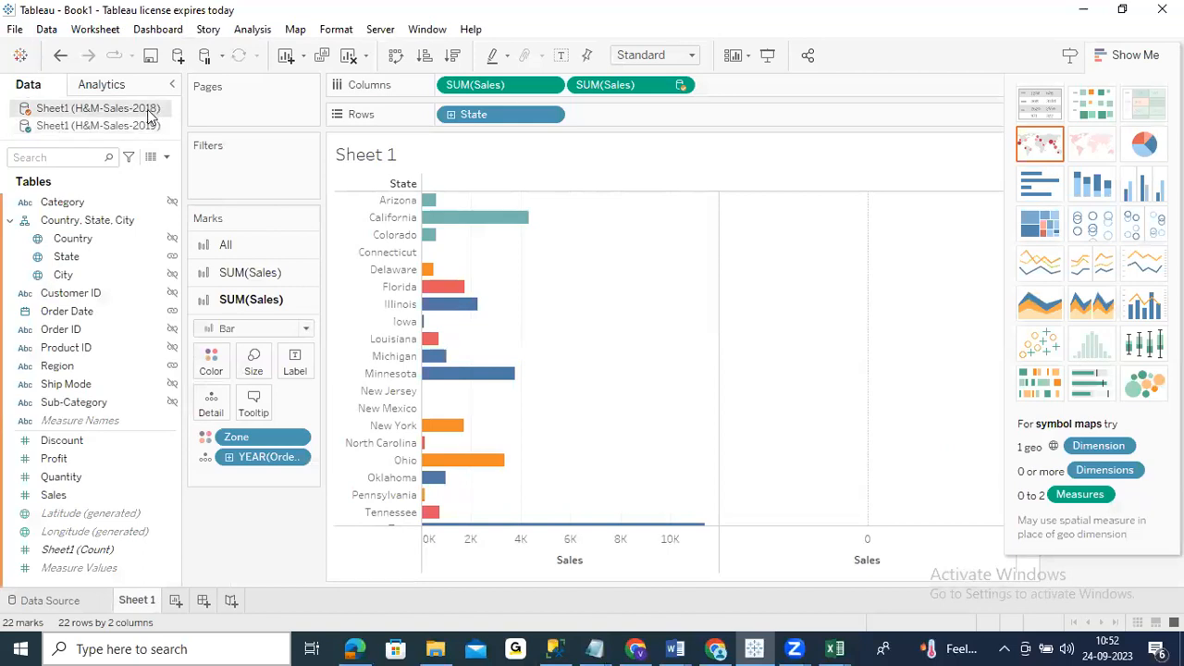
pyautogui.rightClick(150, 111)
pyautogui.click(195, 123)
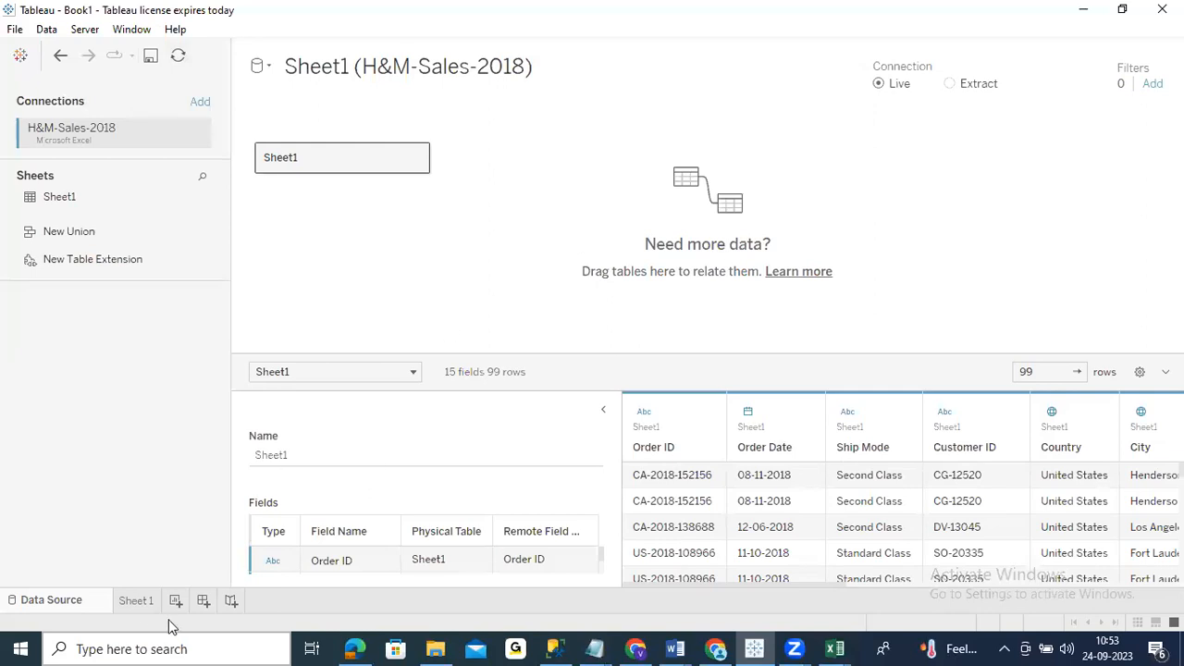
pyautogui.click(136, 602)
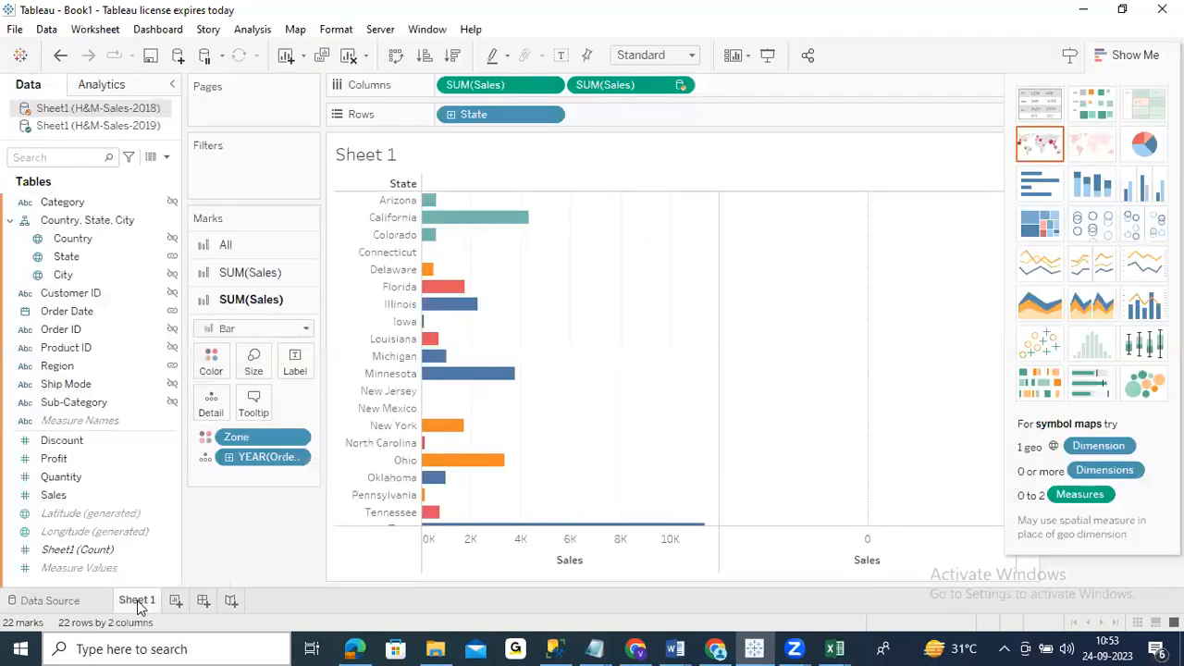
# Remove the H&M-Sales-2018 Sales measure from Columns, keeping only the 2019 Sales measure
pyautogui.click(101, 130)
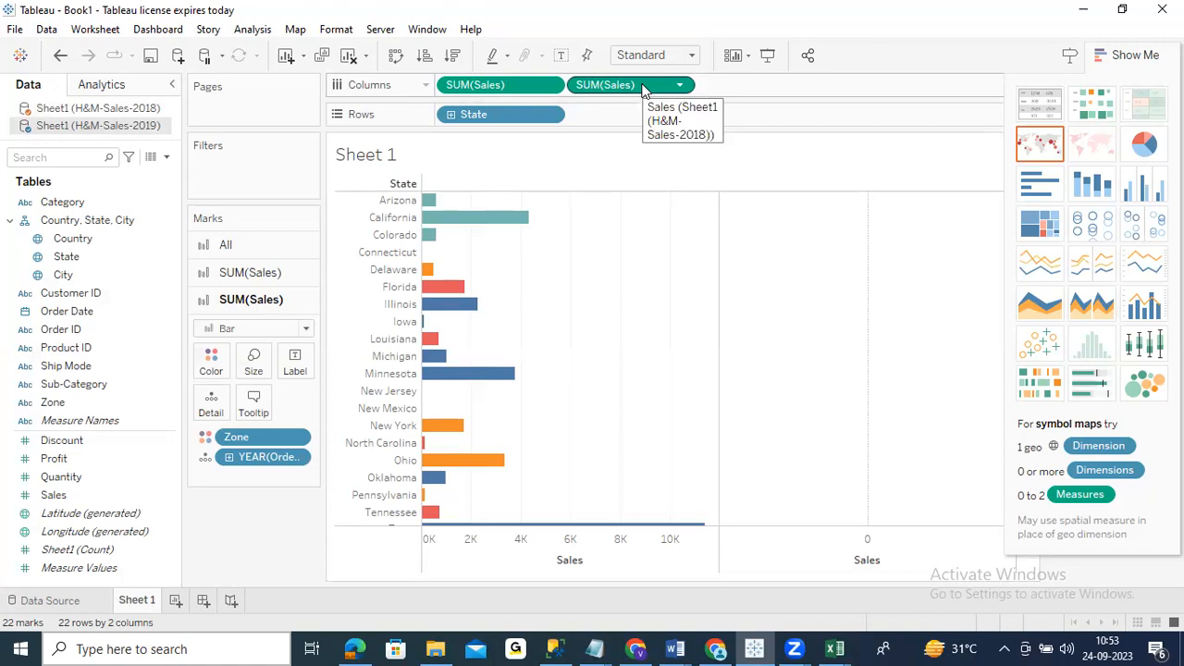
pyautogui.click(544, 85)
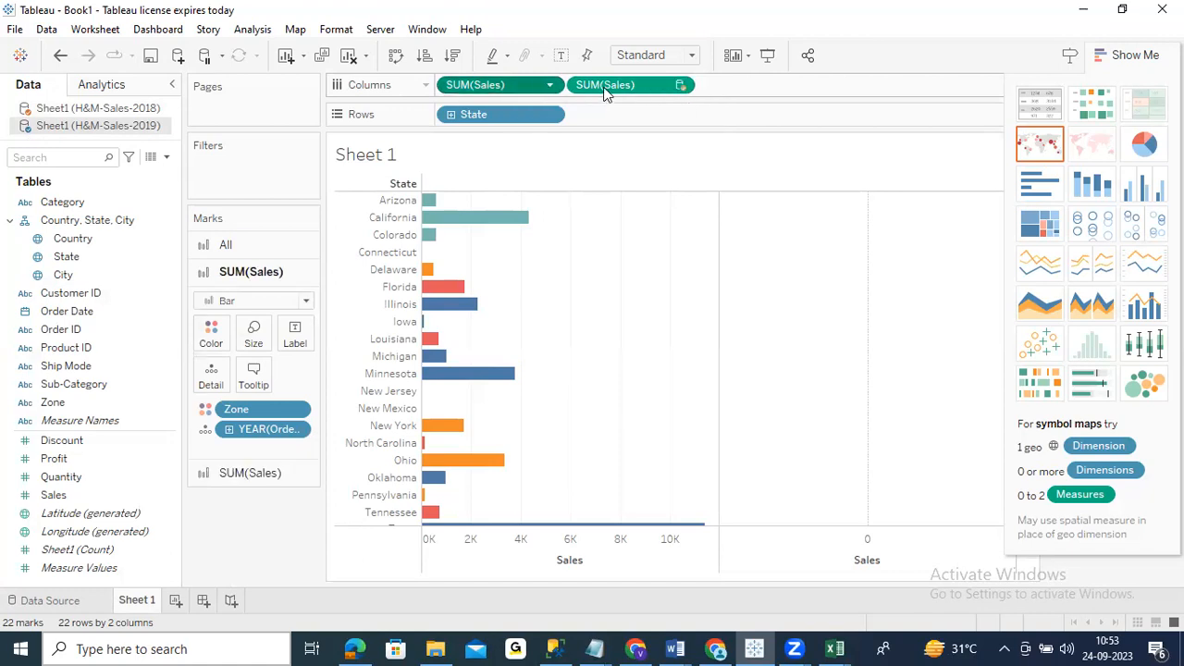
pyautogui.moveTo(627, 85); pyautogui.dragTo(123, 370)
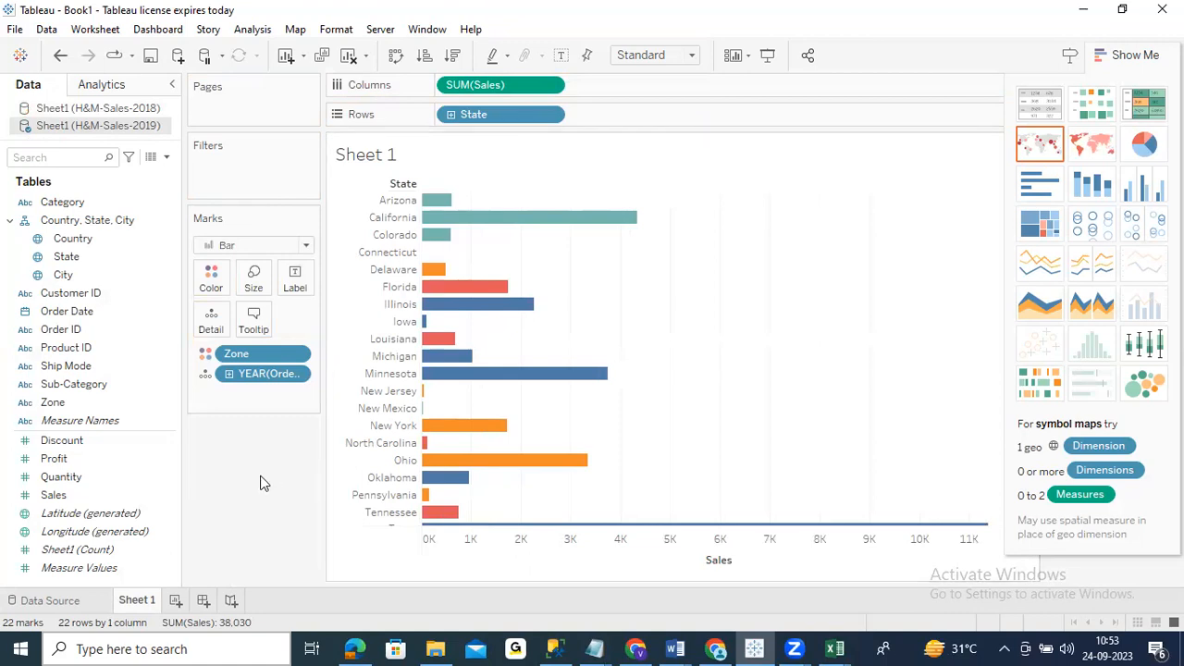
pyautogui.moveTo(574, 222)
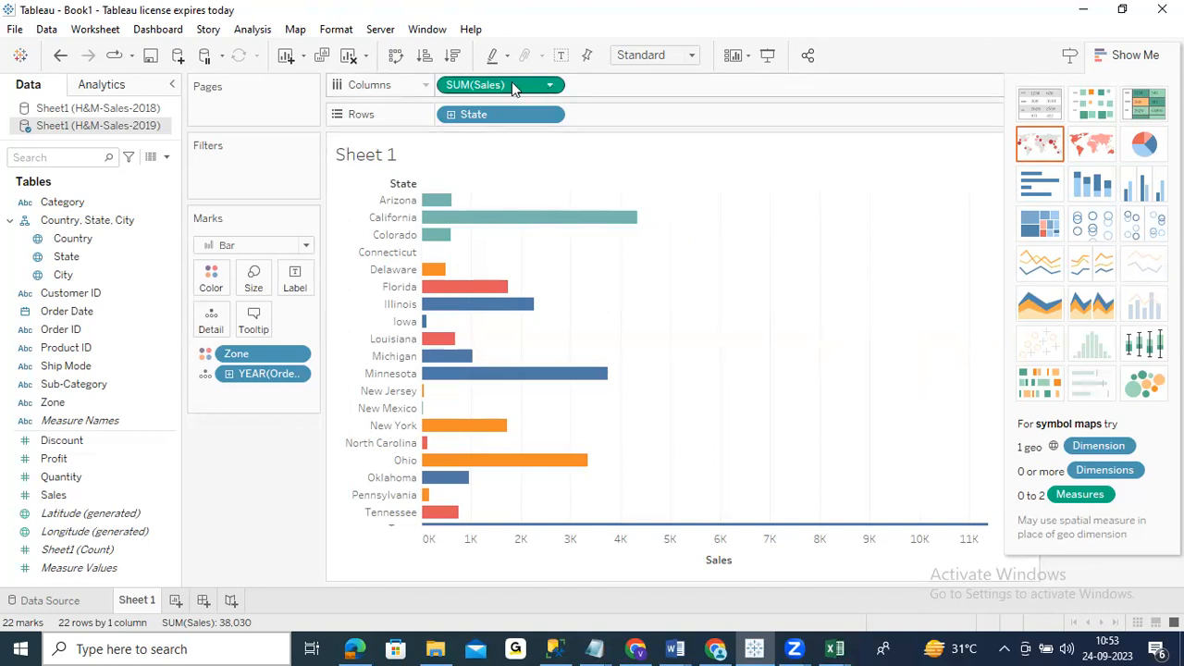
# Add Sales from H&M-Sales-2019 to Columns a second time, beside the existing Sales measure, and check its field options
pyautogui.moveTo(512, 83); pyautogui.dragTo(675, 90)
pyautogui.moveTo(489, 86); pyautogui.dragTo(633, 83)
pyautogui.moveTo(54, 495); pyautogui.dragTo(665, 82)
pyautogui.moveTo(666, 82); pyautogui.dragTo(667, 81)
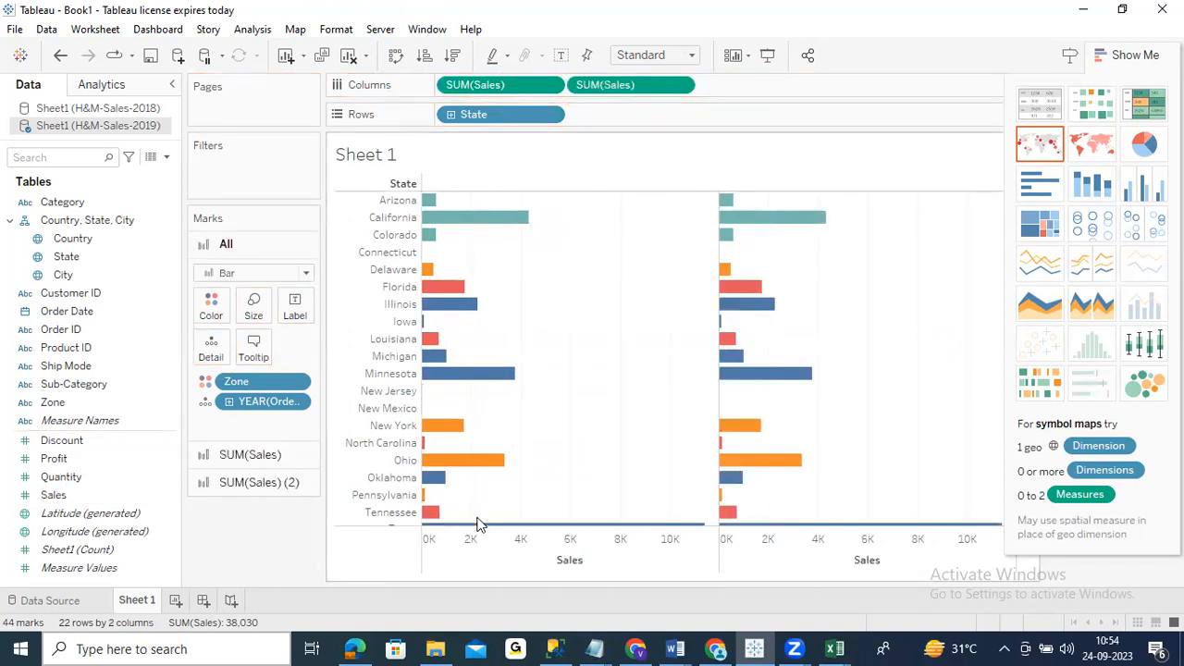
pyautogui.moveTo(794, 225)
pyautogui.click(680, 86)
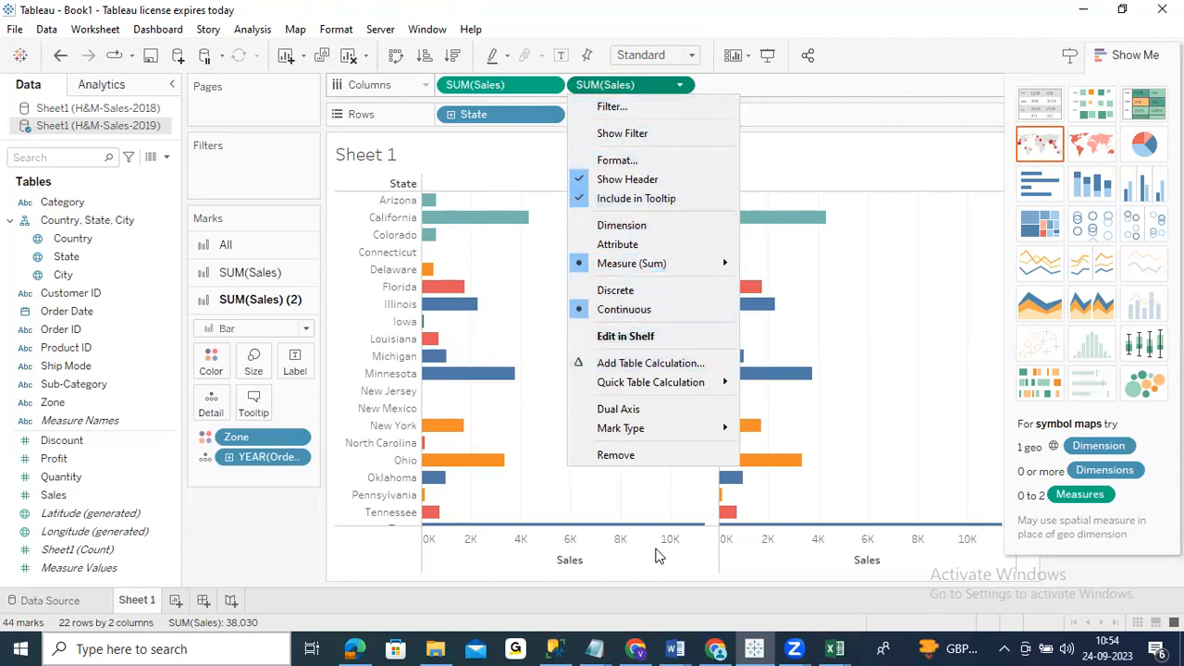
pyautogui.click(721, 603)
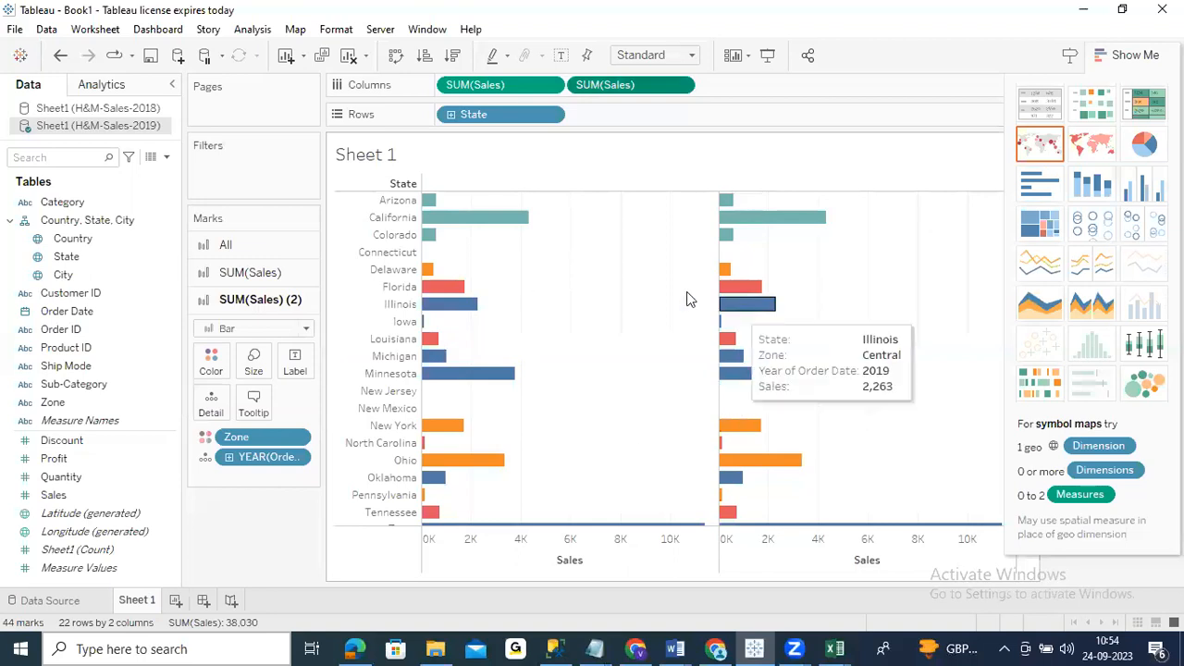
# Replace the second Sales measure in Columns with Sales from H&M-Sales-2018
pyautogui.click(115, 109)
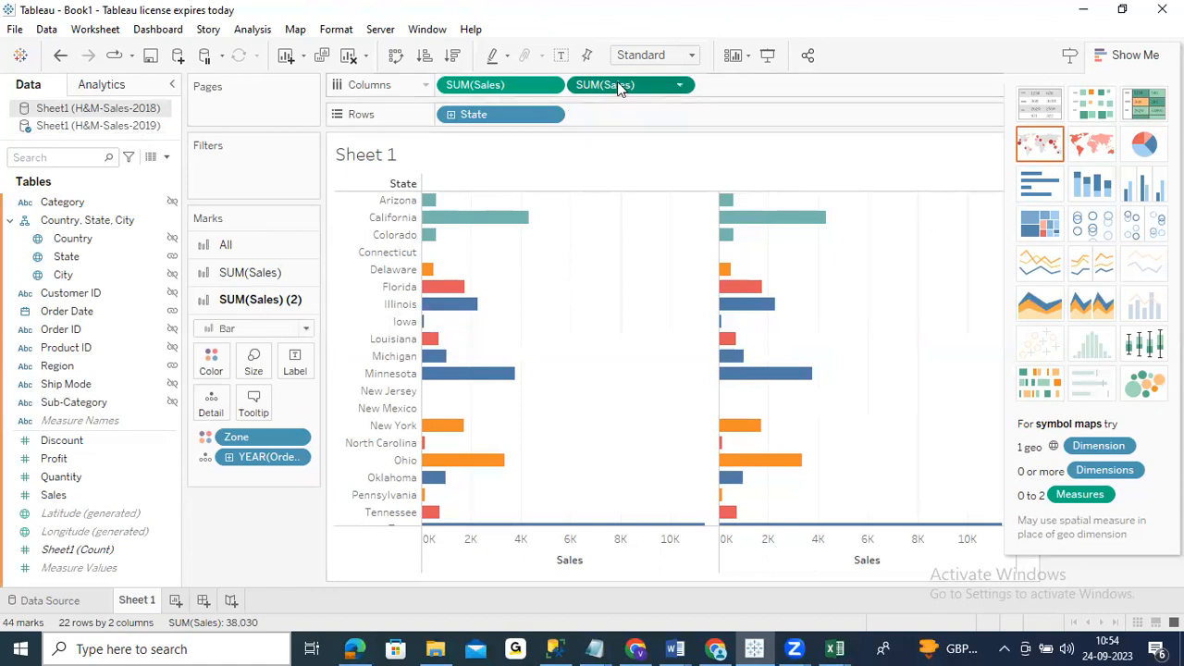
pyautogui.moveTo(620, 85); pyautogui.dragTo(679, 86)
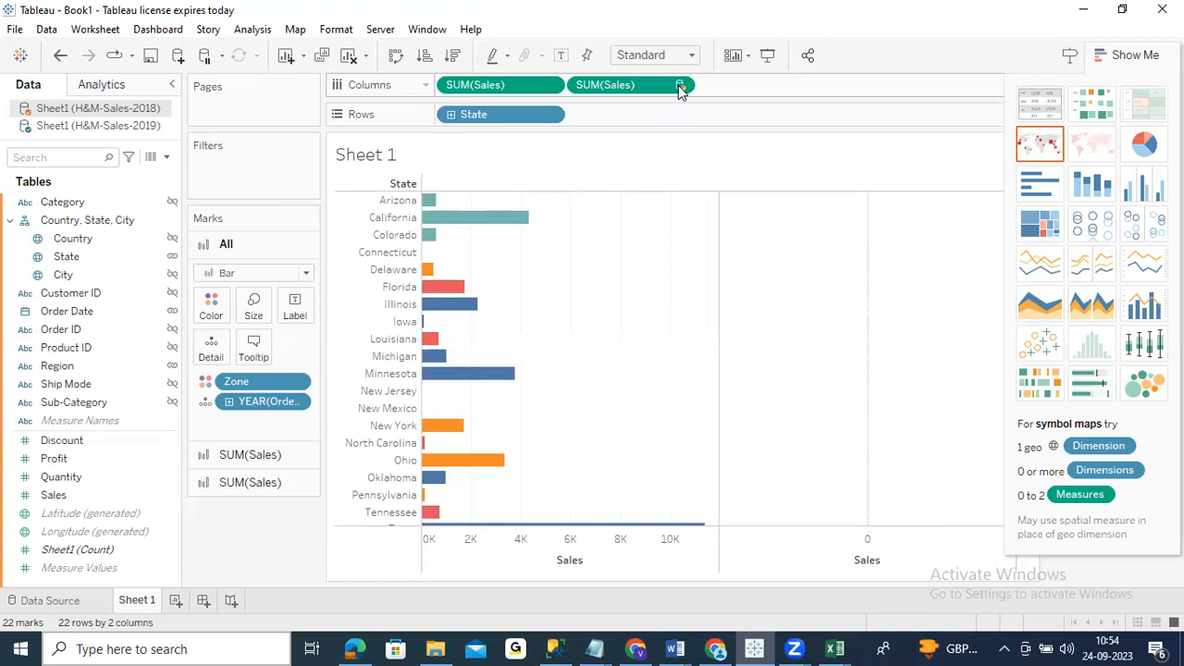
# Remove Zone from the colour encoding of the second, 2018 Sales marks
pyautogui.click(241, 490)
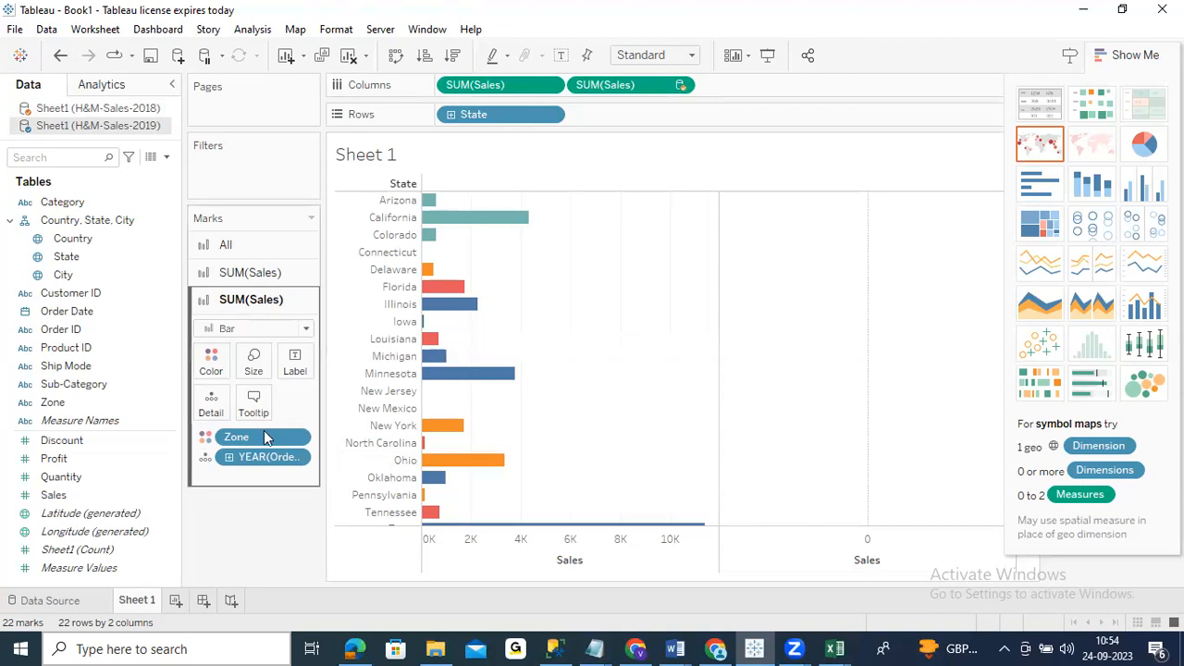
pyautogui.rightClick(300, 439)
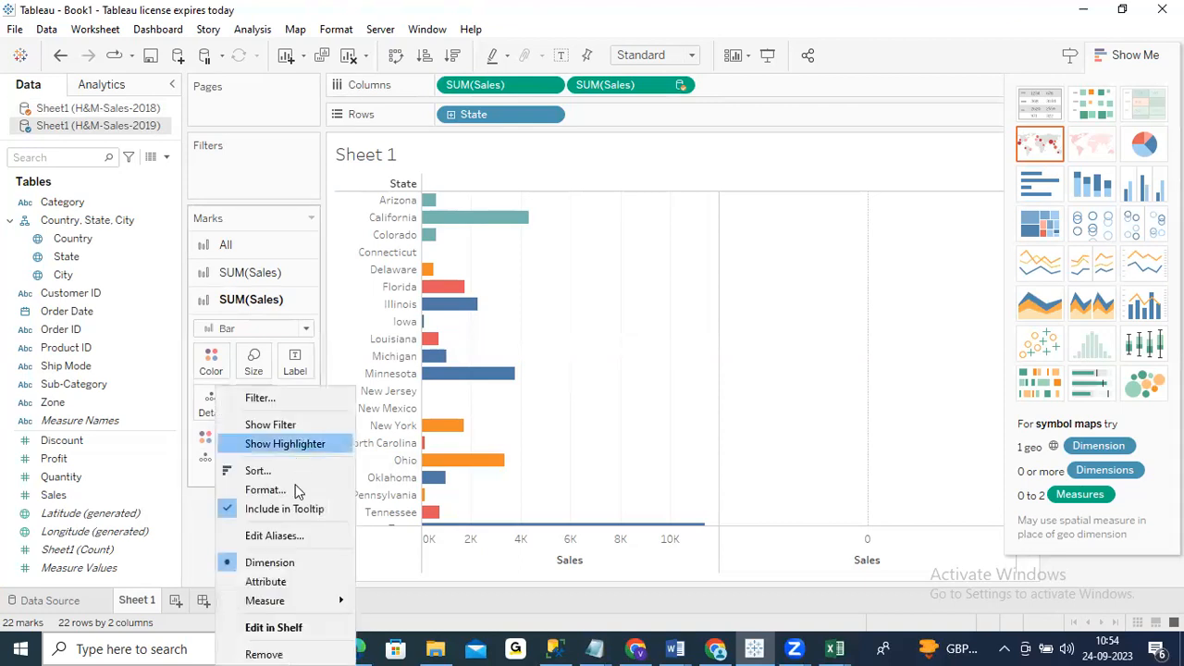
pyautogui.click(272, 649)
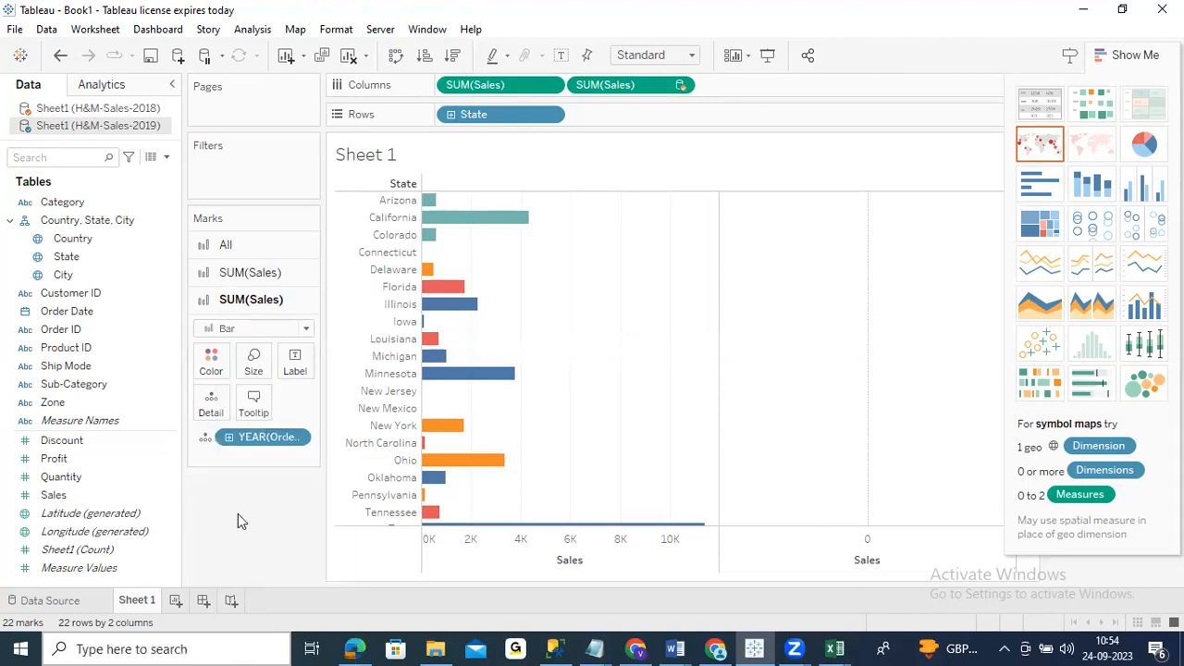
# Find the Region field in H&M-Sales-2018 by searching for region, and colour the second, 2018 Sales marks by it
pyautogui.click(113, 509)
pyautogui.click(267, 276)
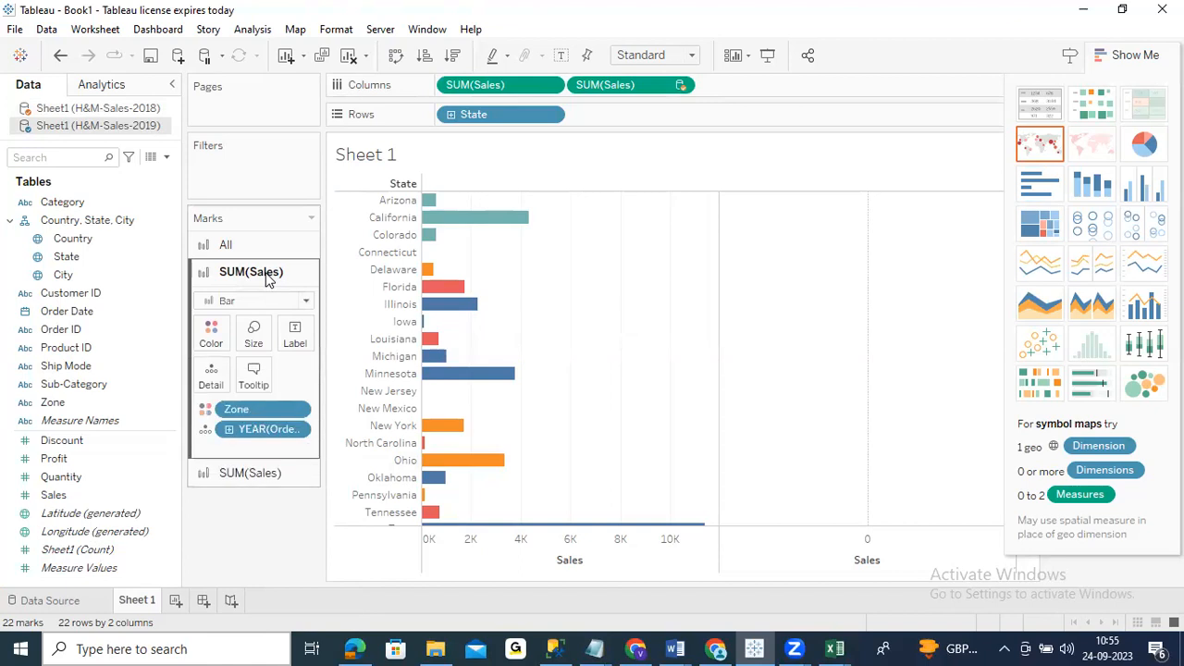
pyautogui.click(273, 475)
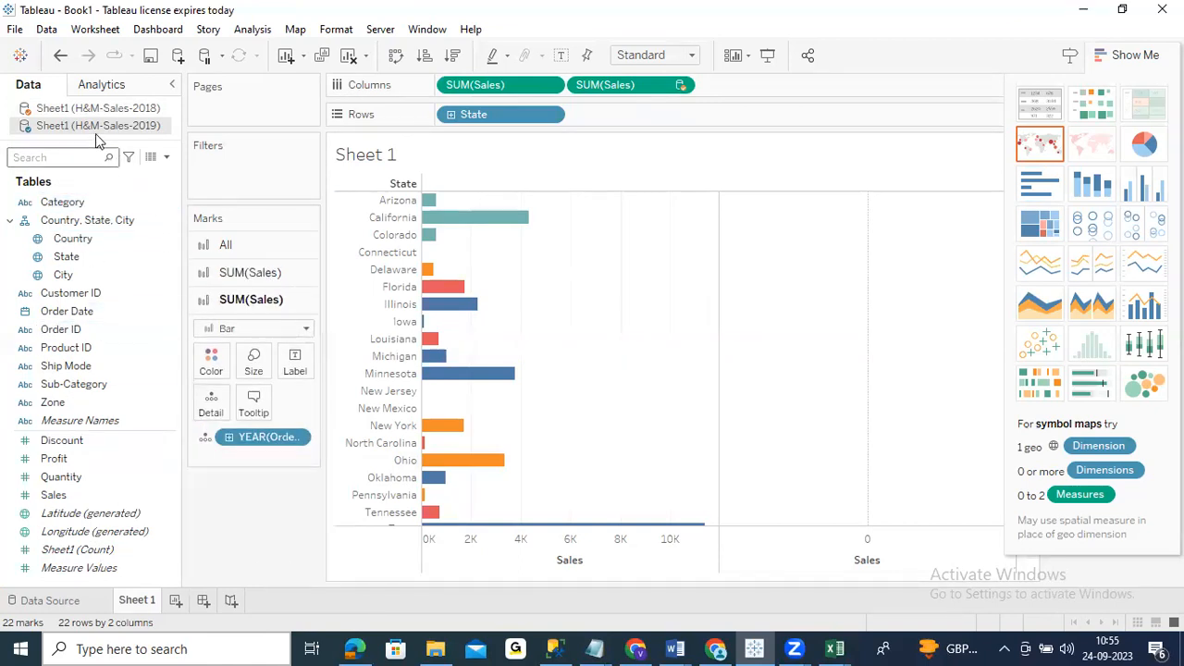
pyautogui.click(104, 110)
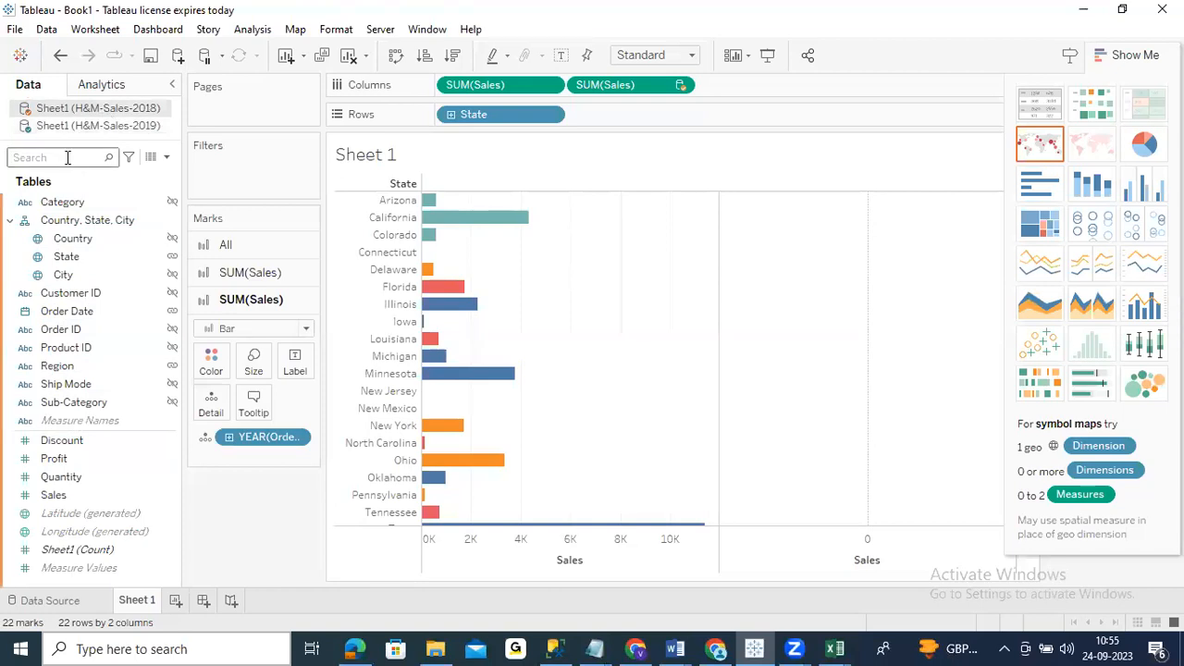
pyautogui.write('region')
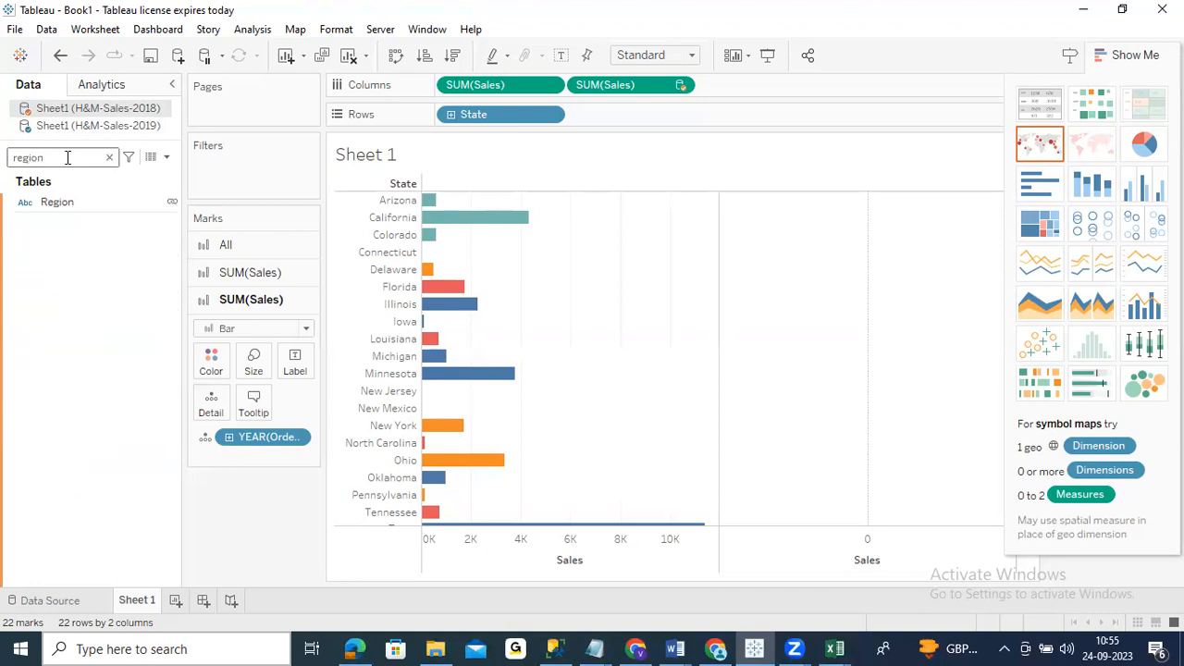
pyautogui.click(53, 203)
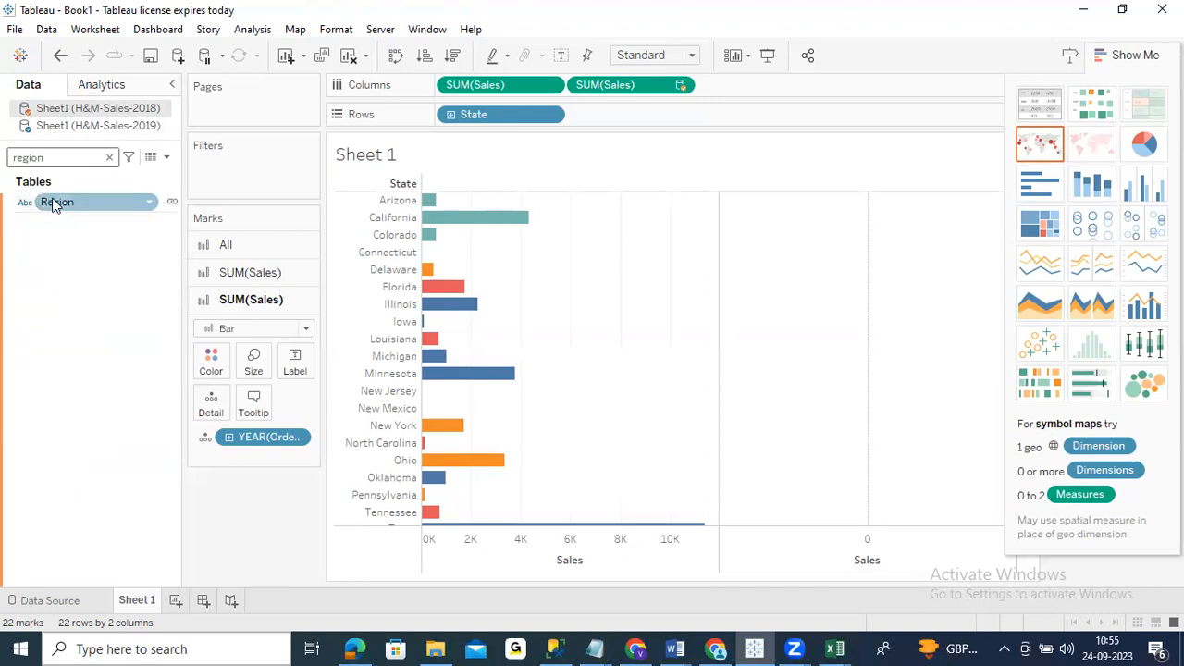
pyautogui.moveTo(54, 202); pyautogui.dragTo(211, 370)
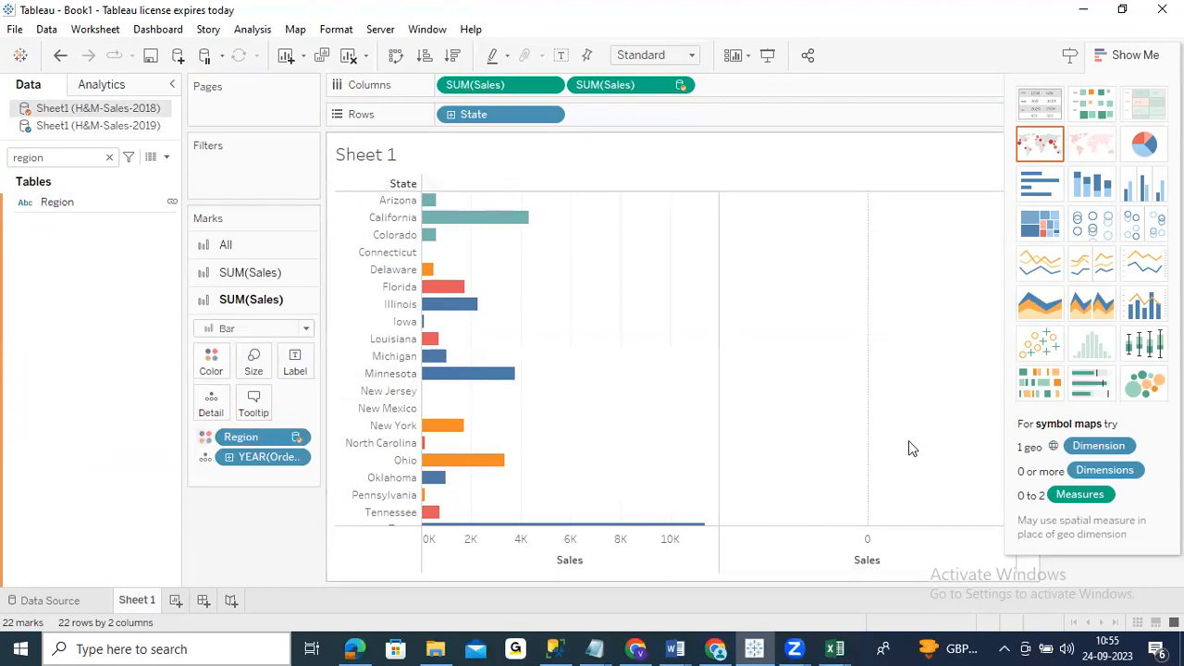
# Clear the field search and inspect the aliases of the Region field on the 2018 Sales marks
pyautogui.click(109, 157)
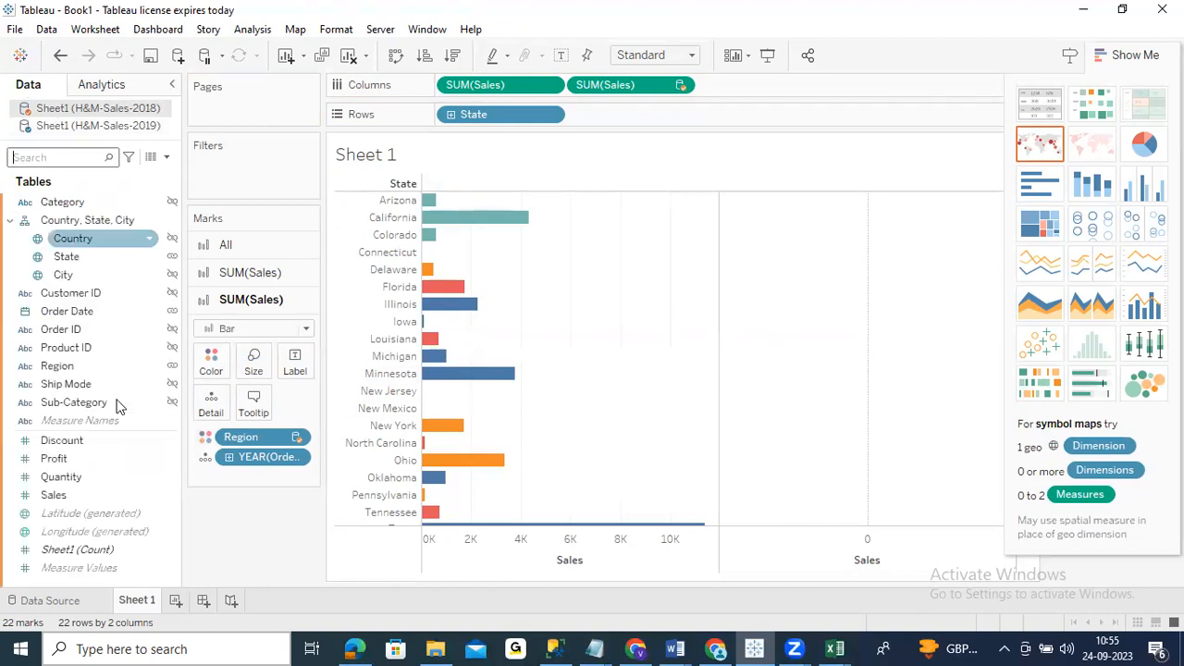
pyautogui.click(297, 442)
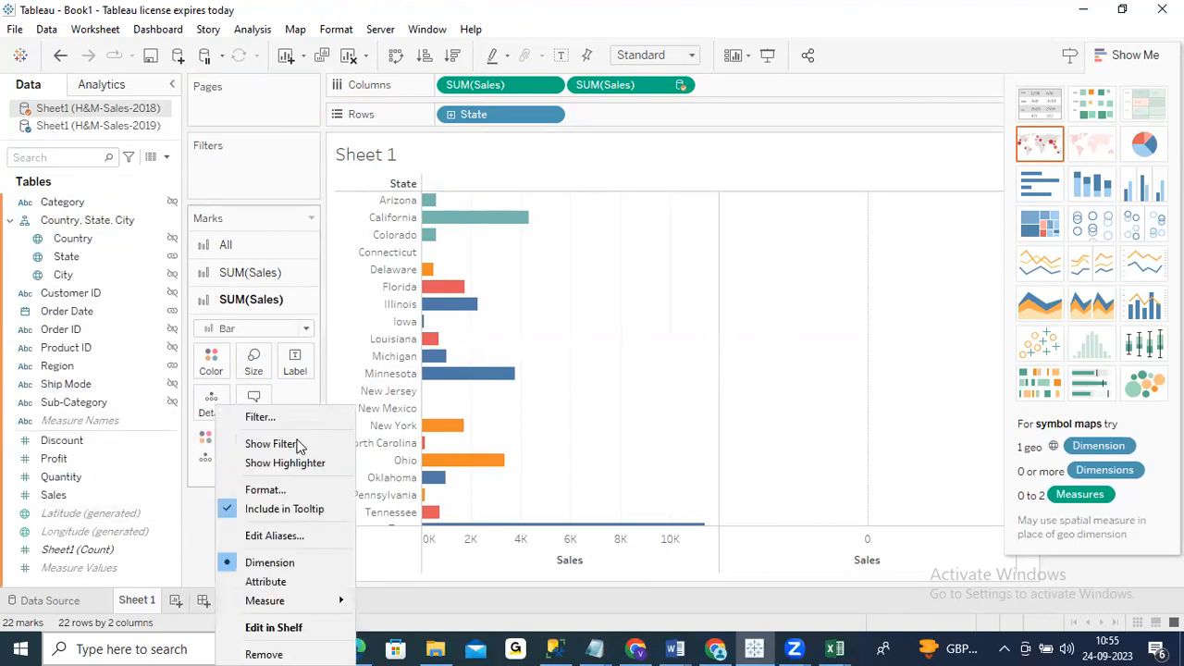
pyautogui.click(294, 535)
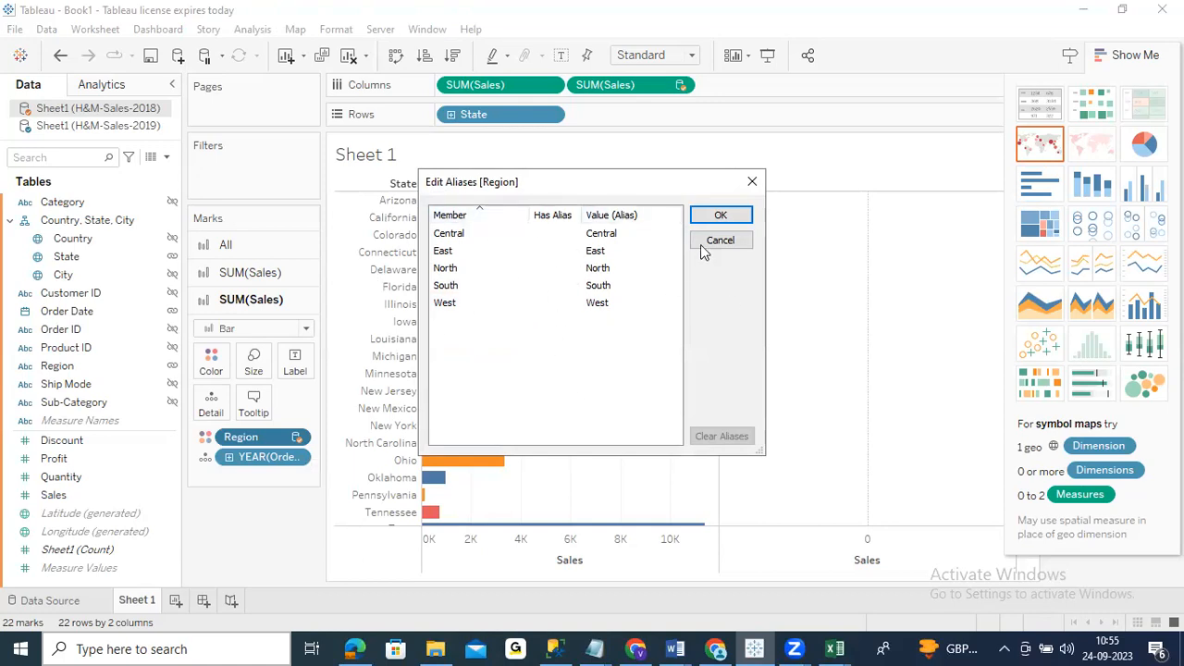
pyautogui.click(752, 181)
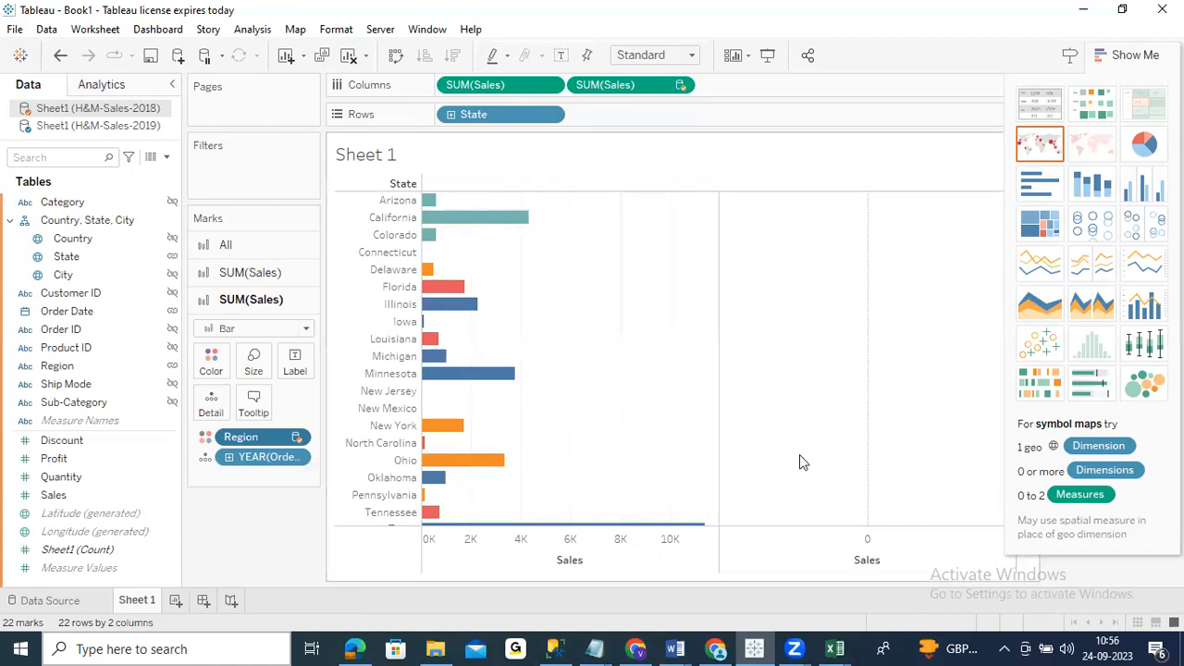
# View the data behind Sheet 1, examining the summary and full data for State, Region, Order Date, Zone and Sales
pyautogui.rightClick(813, 289)
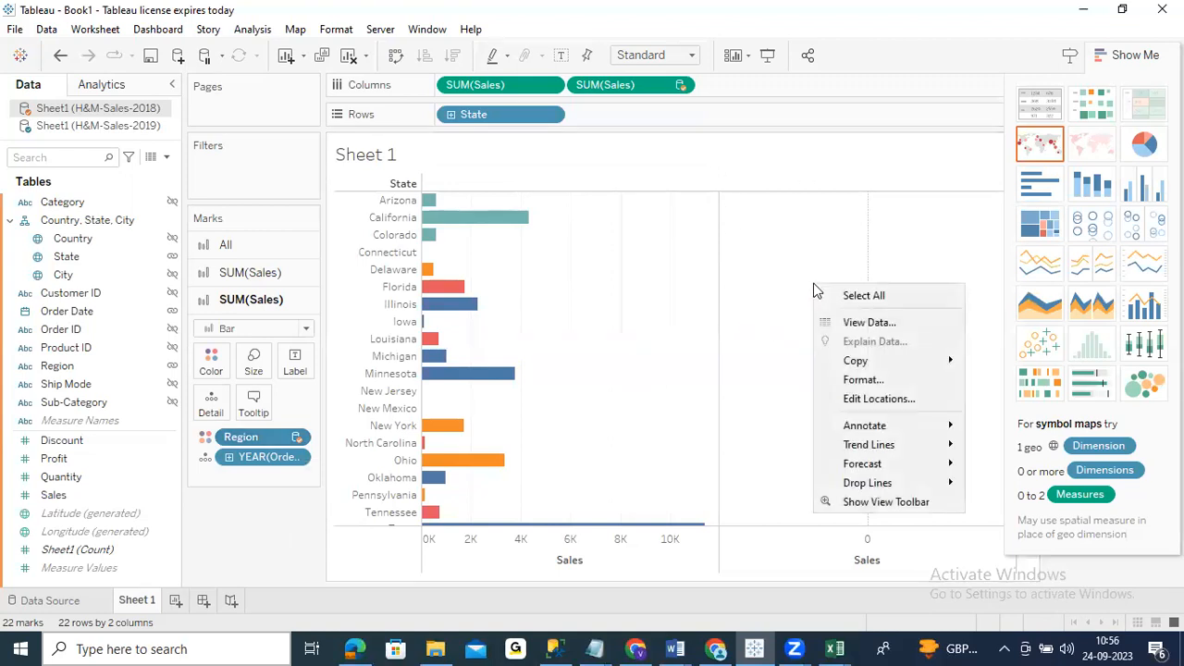
pyautogui.click(872, 323)
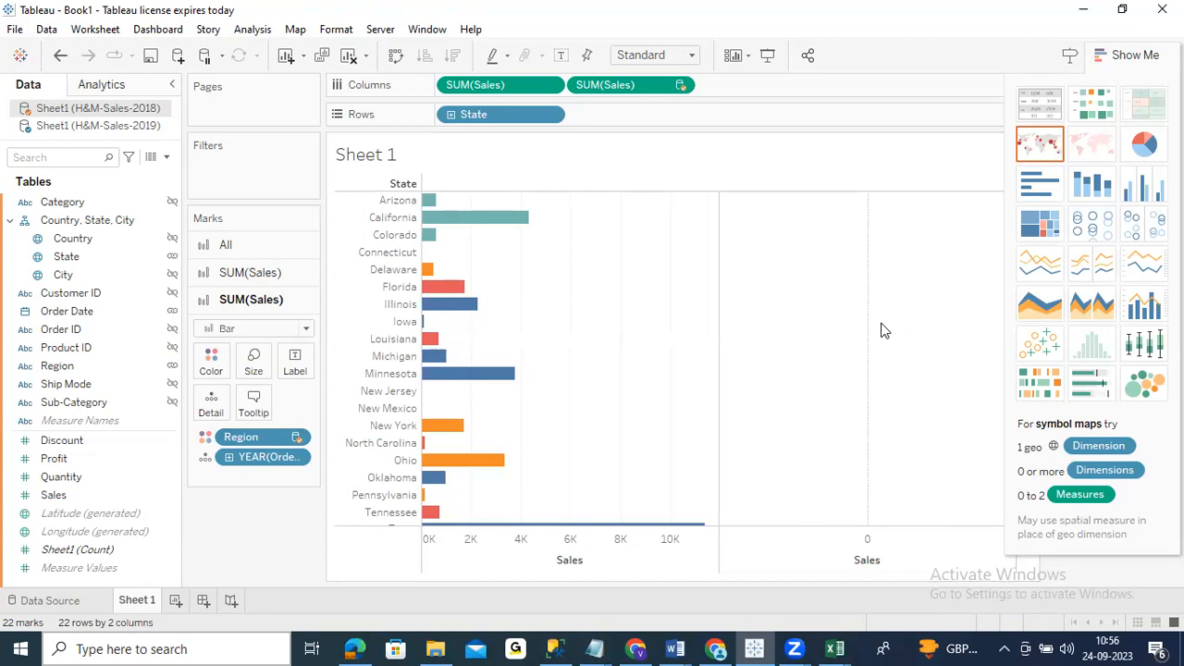
pyautogui.rightClick(806, 333)
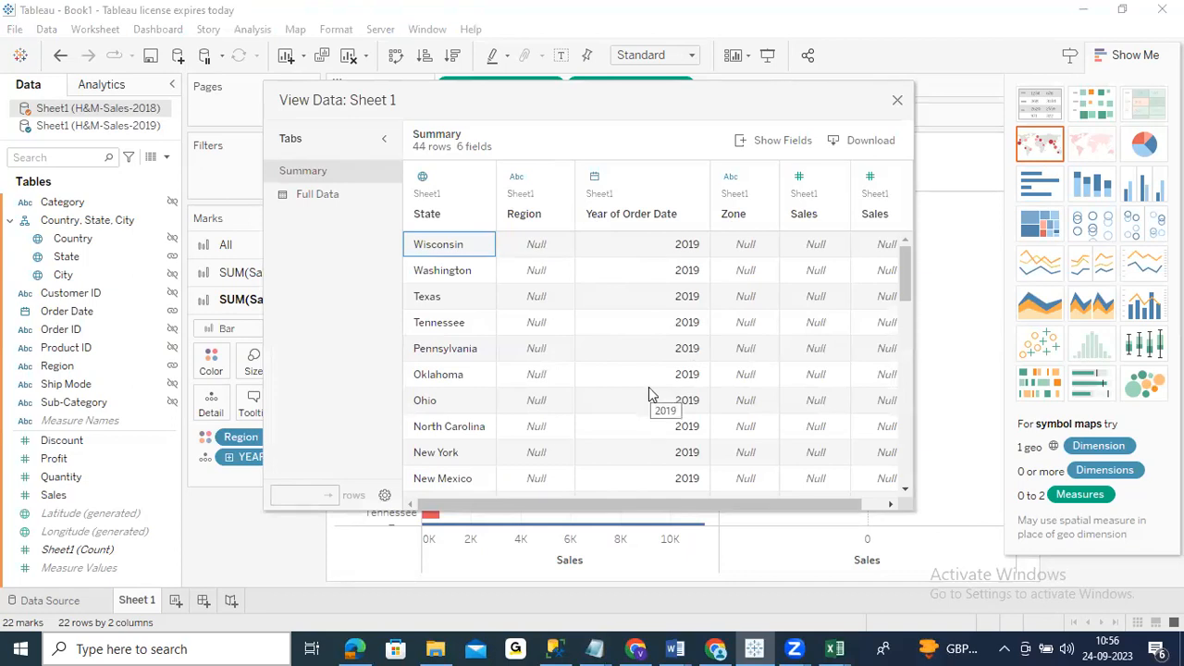
pyautogui.moveTo(611, 503); pyautogui.dragTo(414, 364)
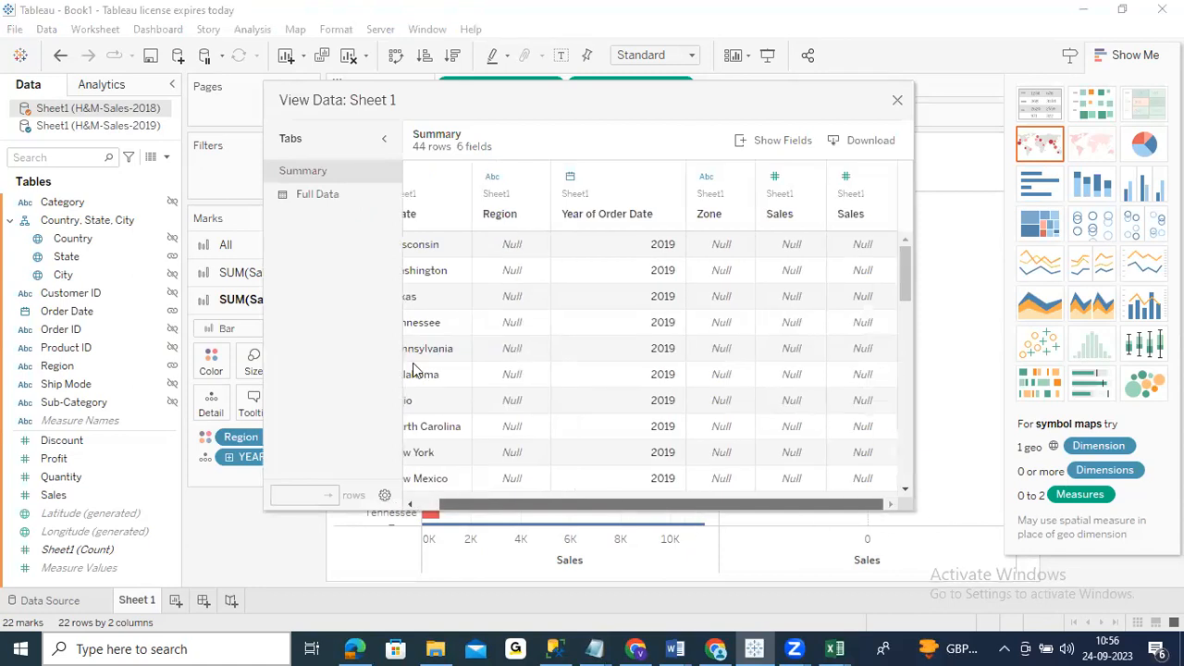
pyautogui.click(316, 194)
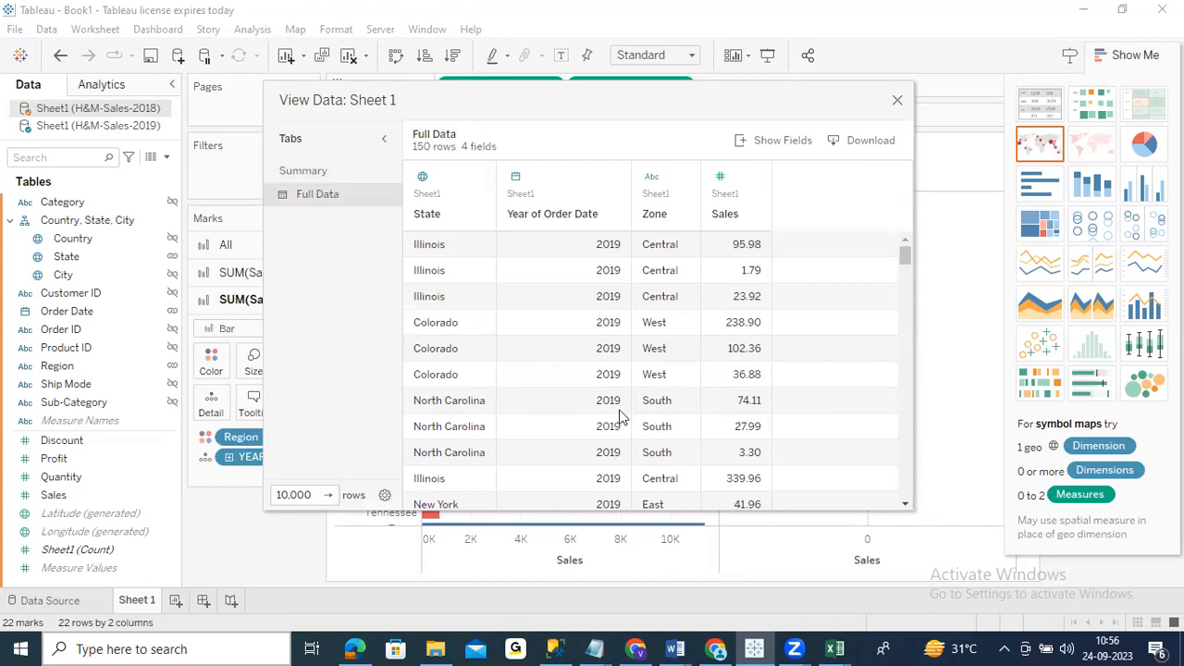
pyautogui.scroll(-4, 680, 408)
pyautogui.scroll(-2, 678, 406)
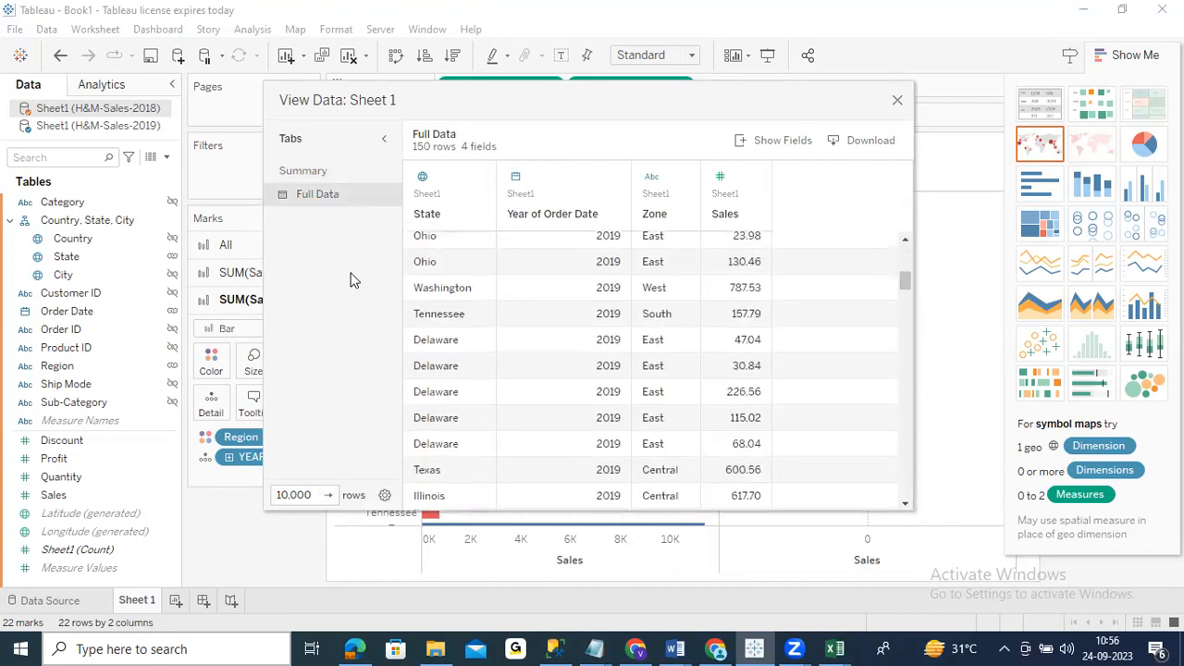
pyautogui.click(304, 170)
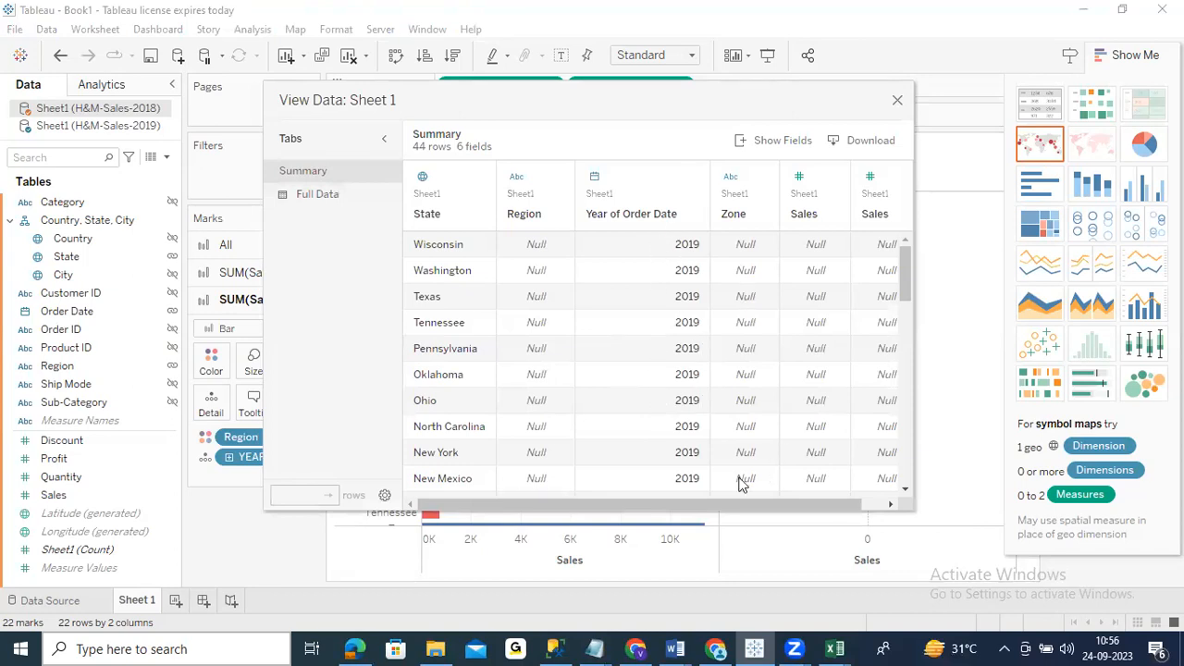
pyautogui.moveTo(618, 507); pyautogui.dragTo(640, 507)
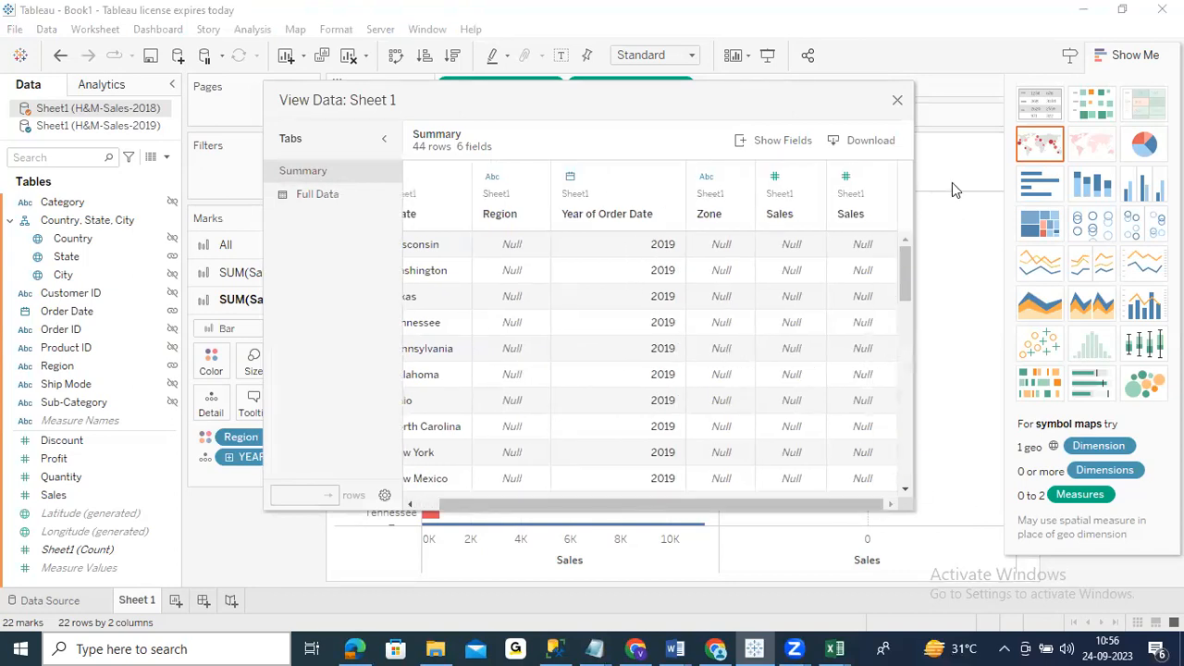
pyautogui.click(898, 100)
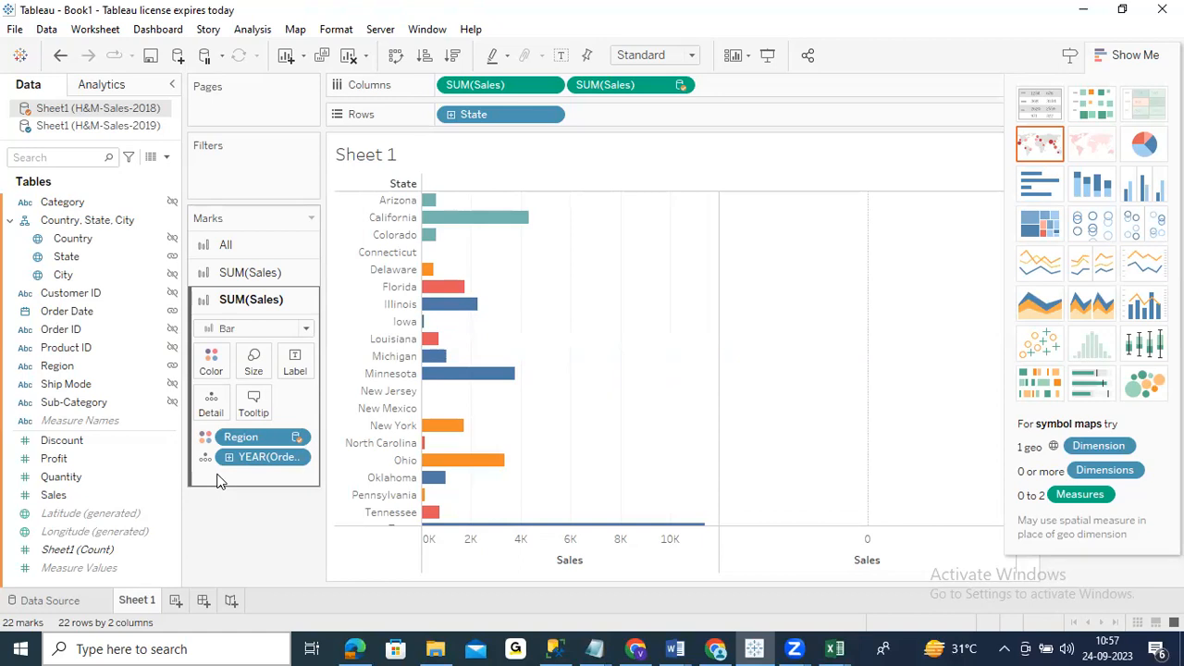
# Combine the second Sales measure in Columns with the first as a dual axis
pyautogui.click(683, 89)
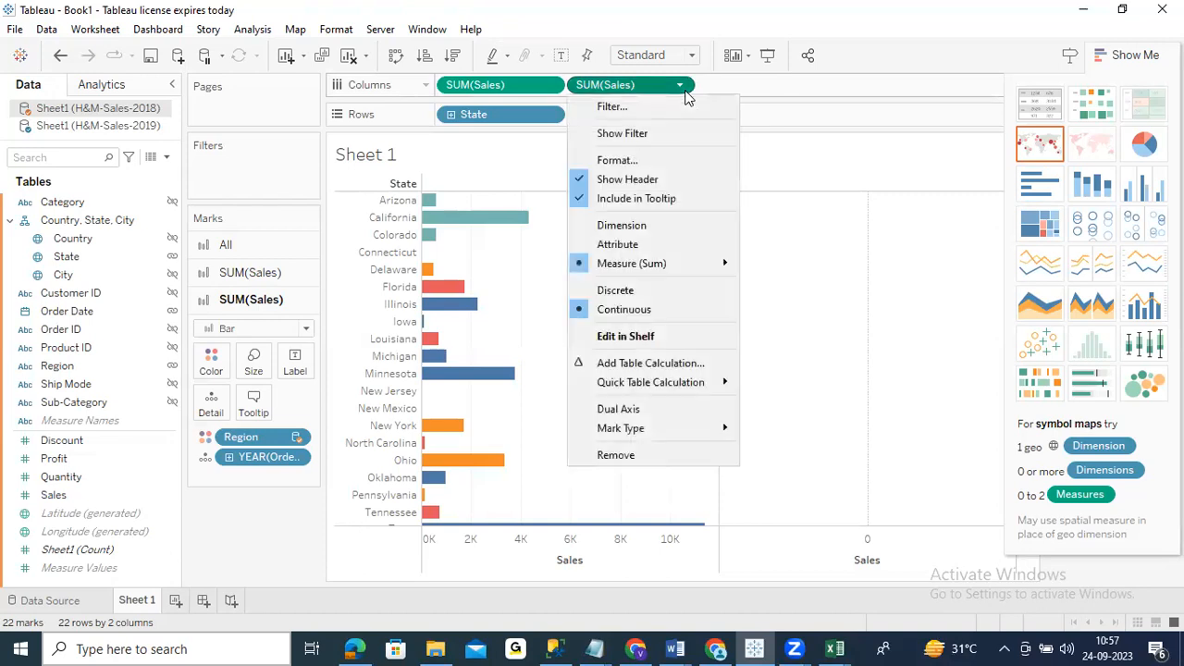
pyautogui.click(629, 411)
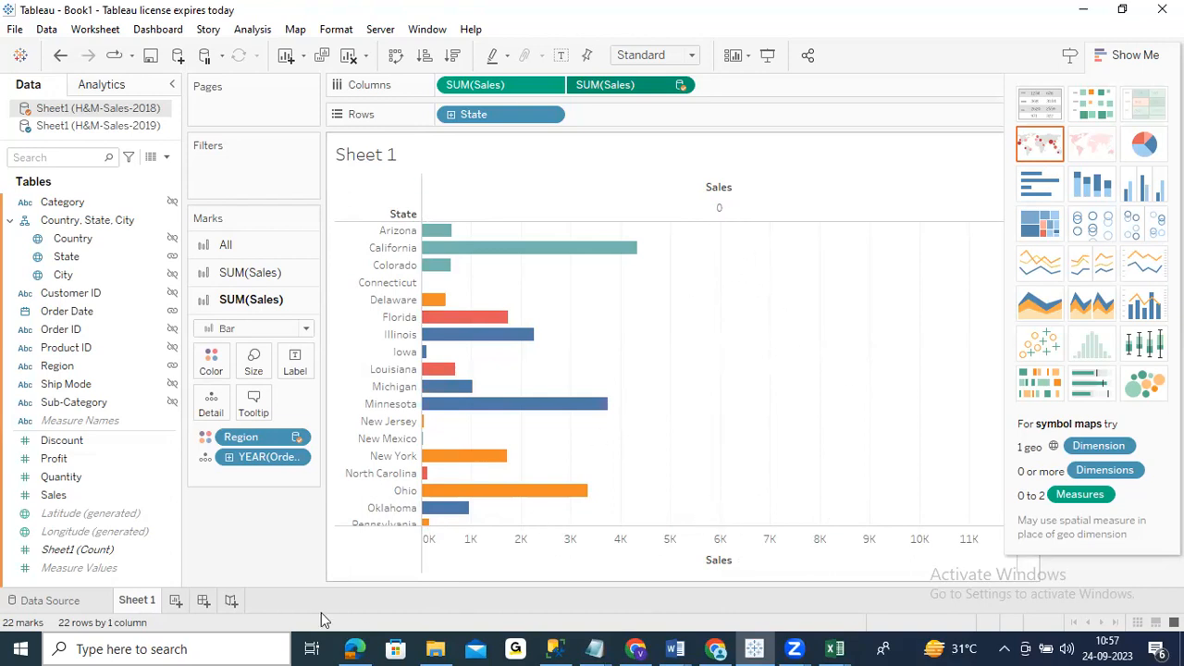
# Create a new worksheet and add Sales from H&M-Sales-2018 and Sales from H&M-Sales-2019 to Columns
pyautogui.click(175, 602)
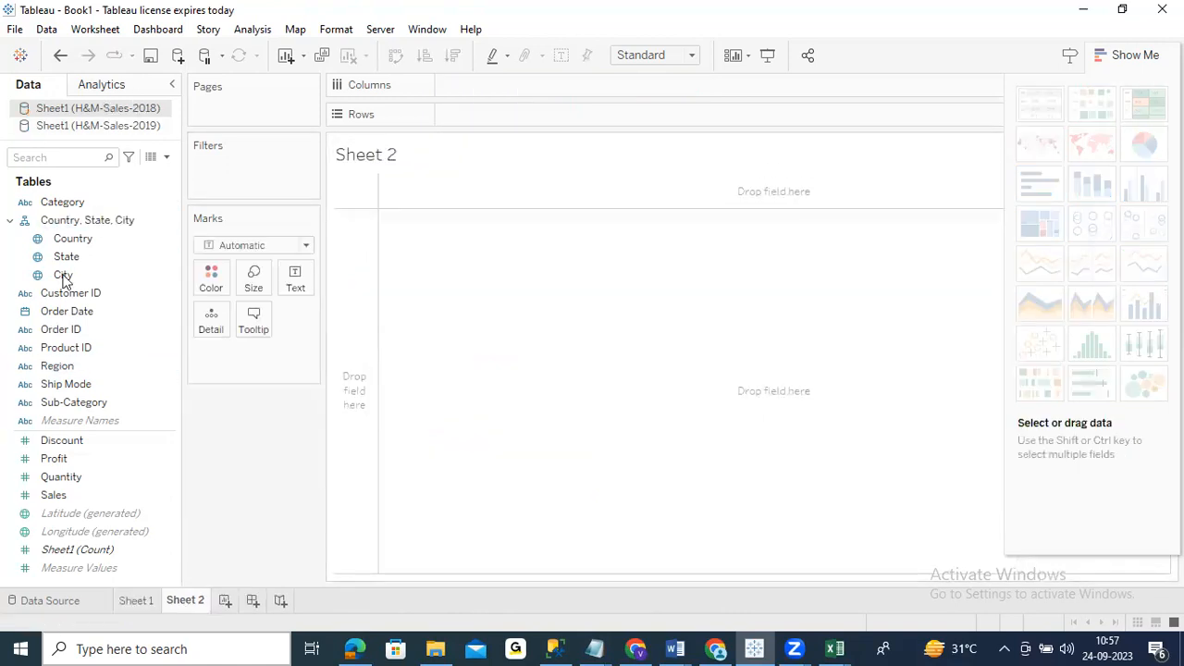
pyautogui.click(56, 495)
pyautogui.moveTo(361, 413); pyautogui.dragTo(508, 90)
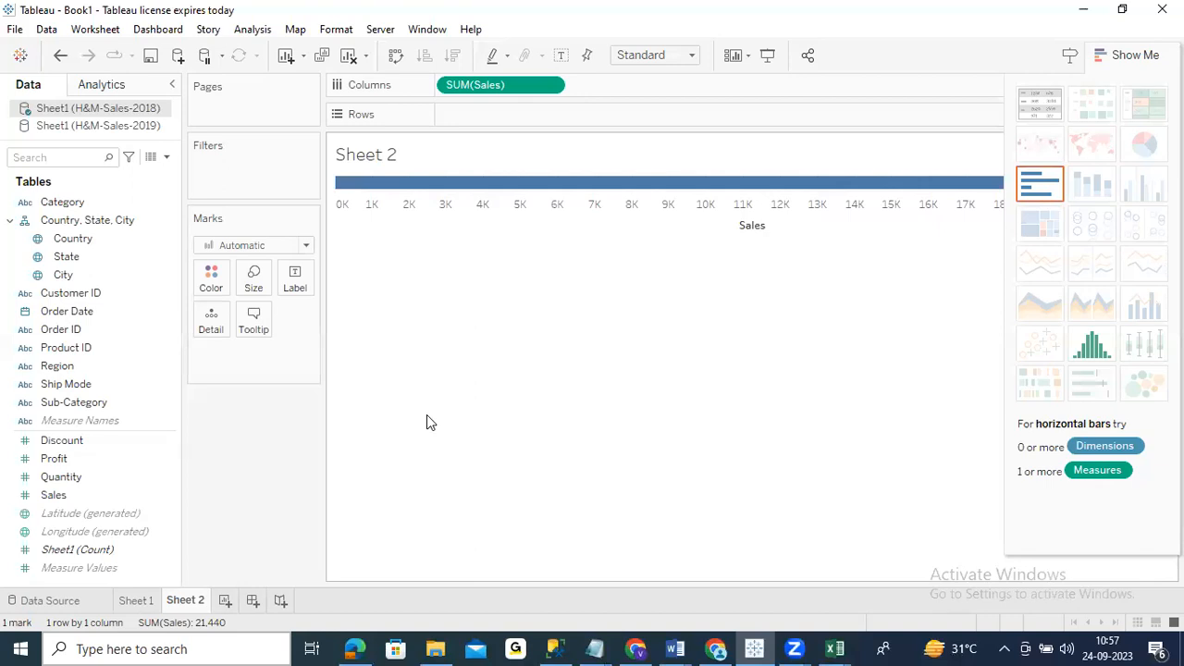
pyautogui.click(103, 127)
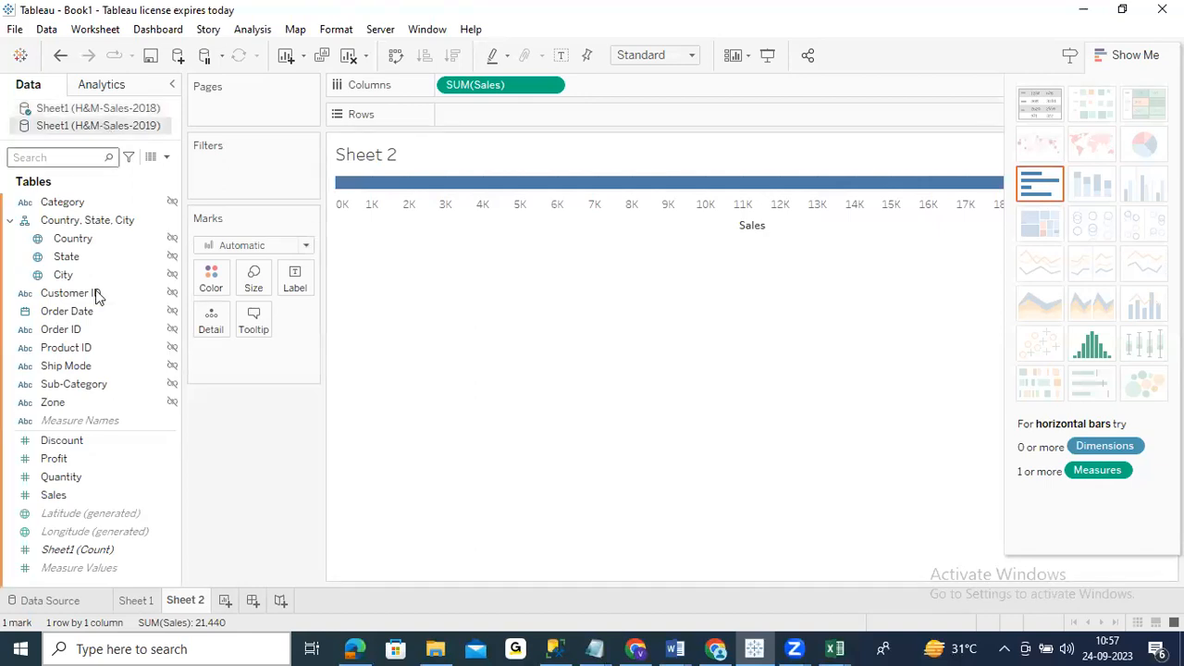
pyautogui.moveTo(53, 496); pyautogui.dragTo(711, 91)
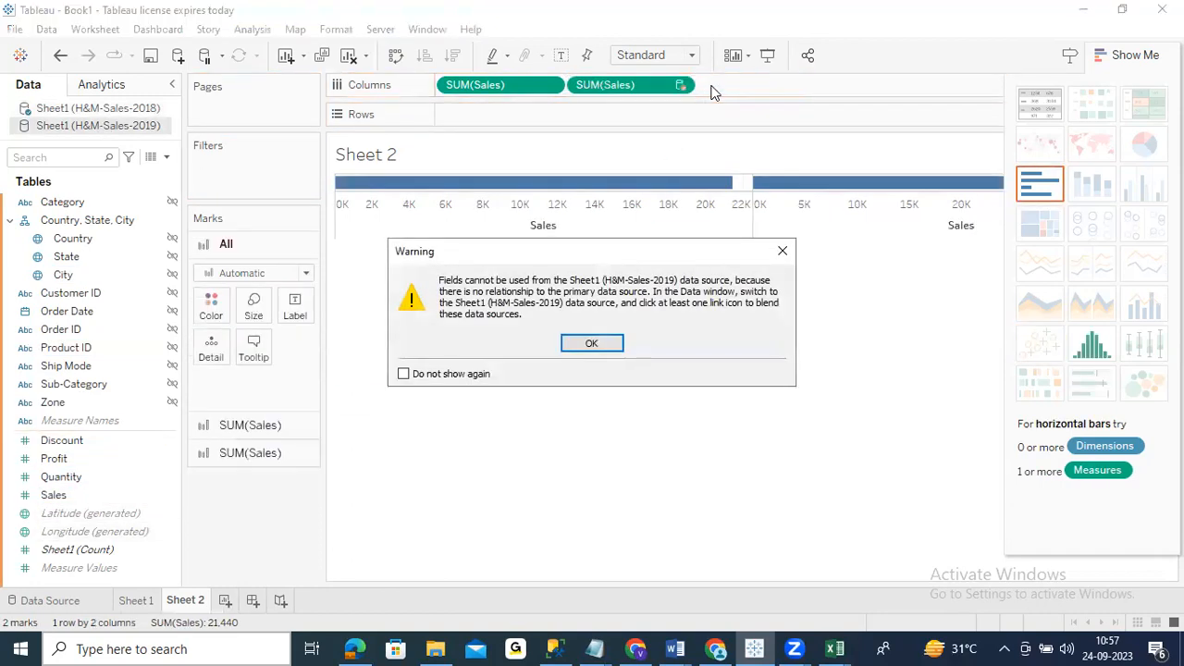
pyautogui.click(592, 343)
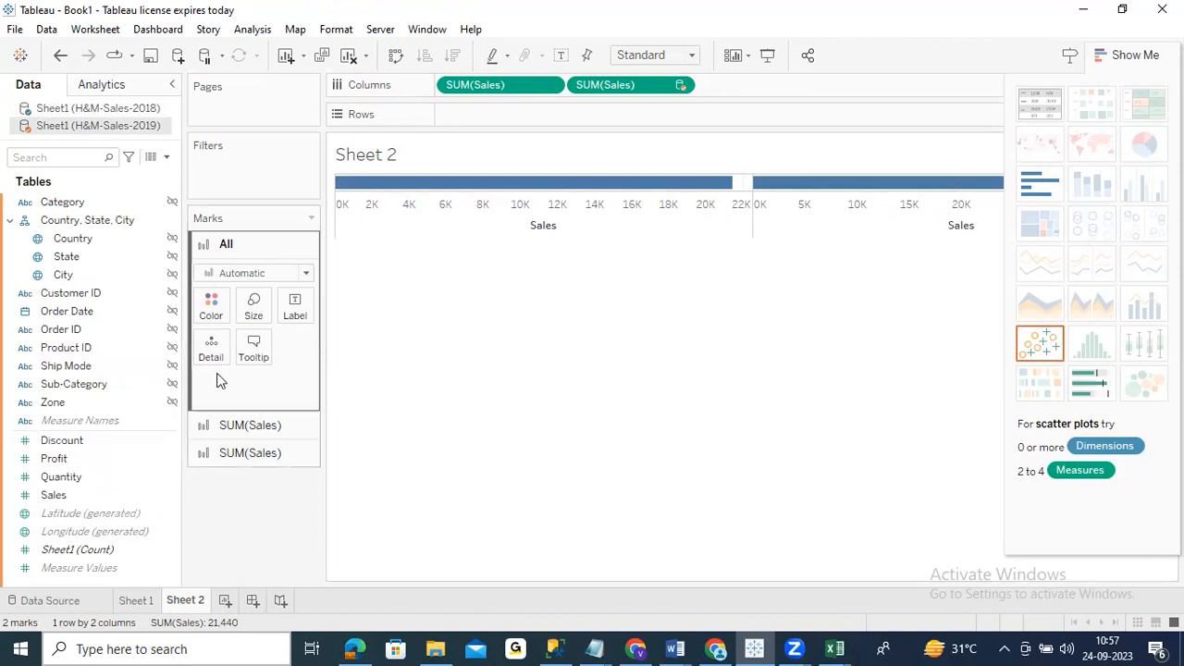
pyautogui.click(61, 476)
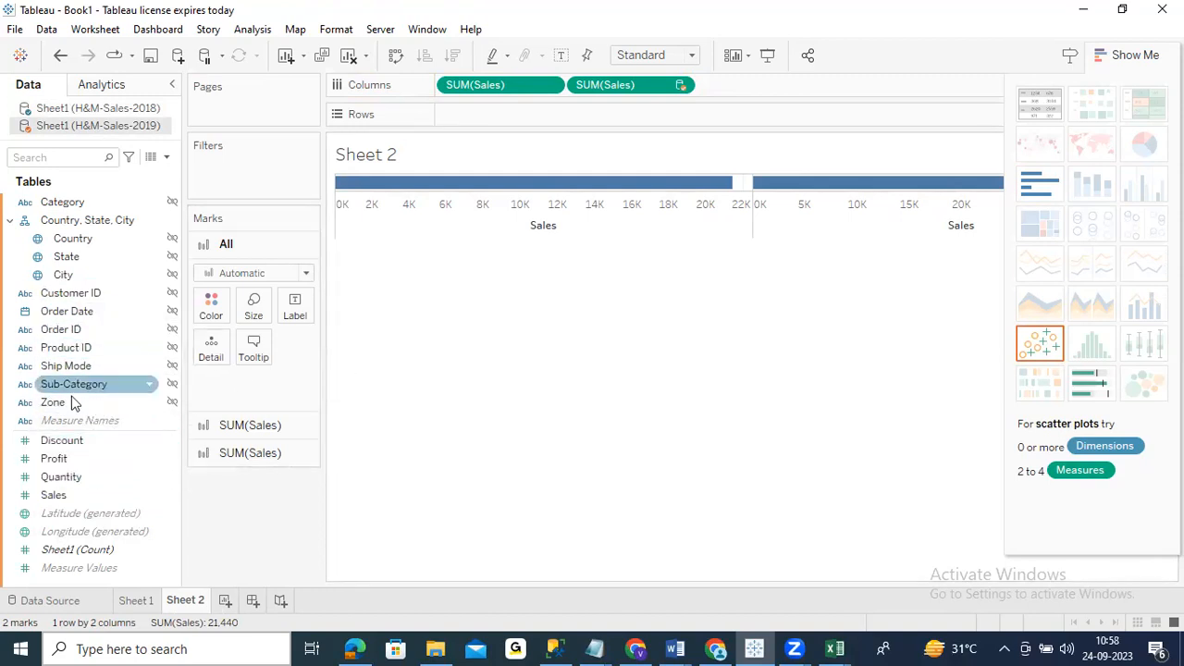
pyautogui.click(66, 158)
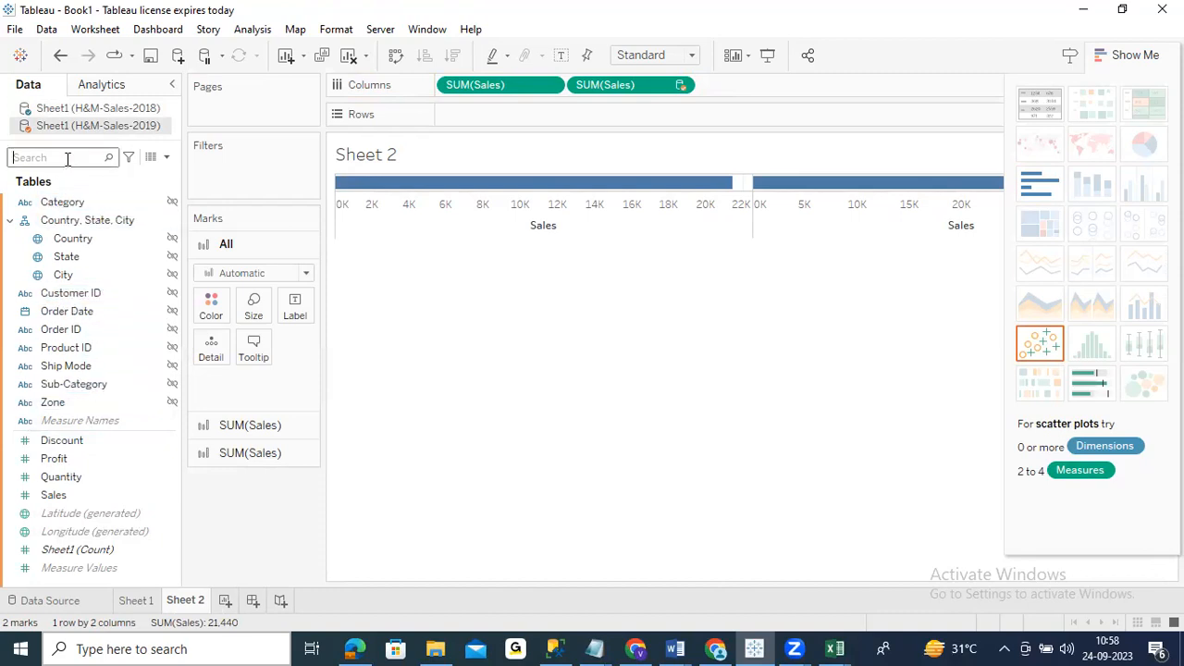
pyautogui.write('reg')
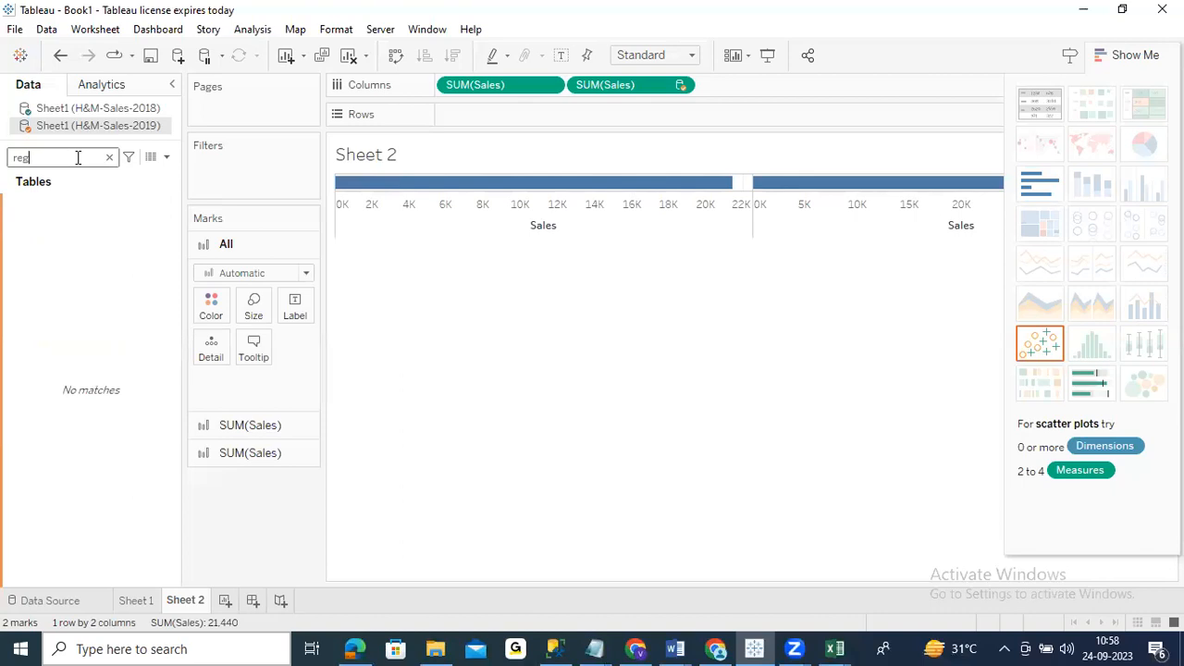
pyautogui.press('BackSpace')
pyautogui.press('BackSpace')
pyautogui.press('BackSpace')
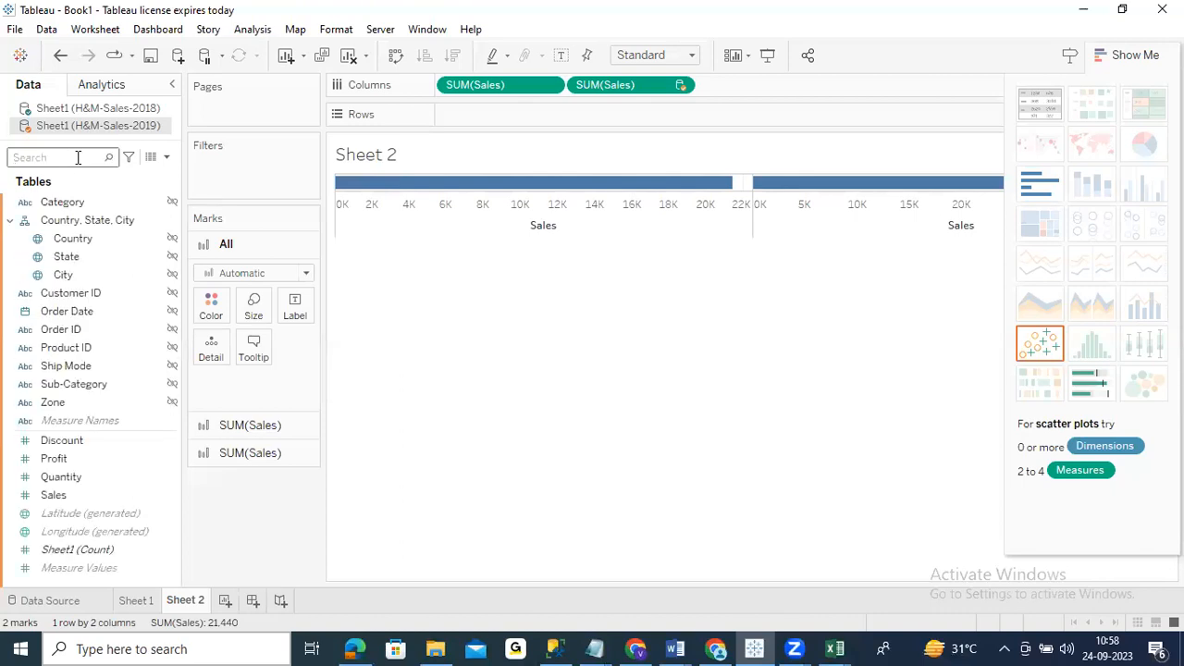
# Add Zone from H&M-Sales-2019 to Rows and colour all marks by Zone
pyautogui.click(54, 407)
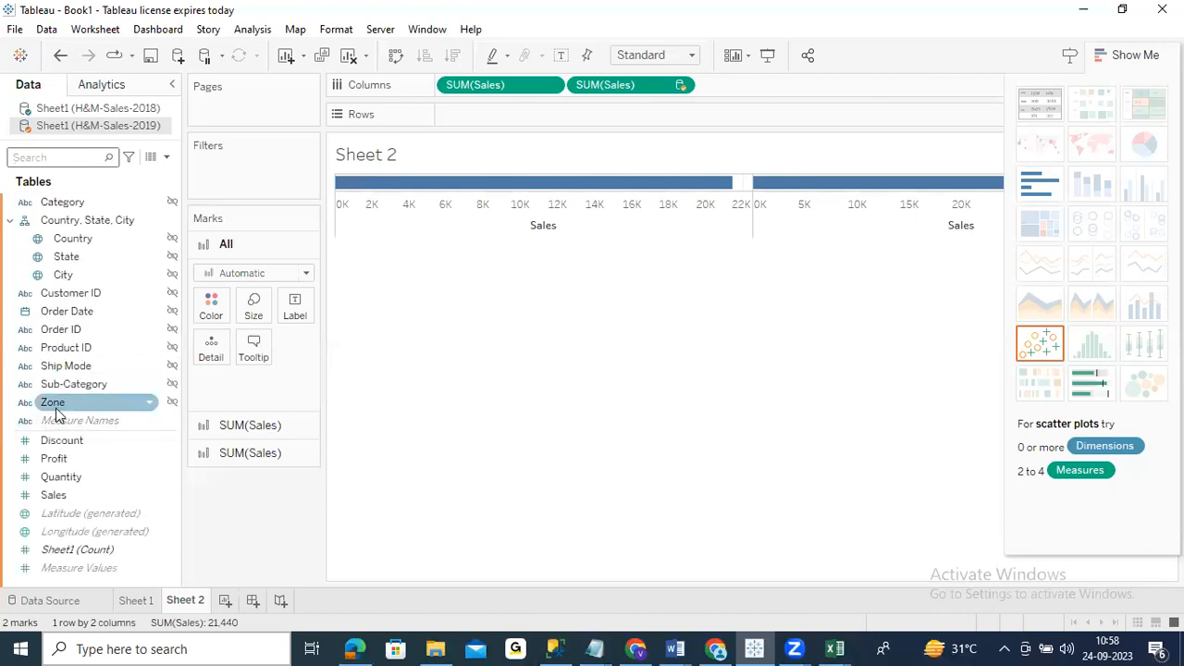
pyautogui.moveTo(58, 410); pyautogui.dragTo(504, 126)
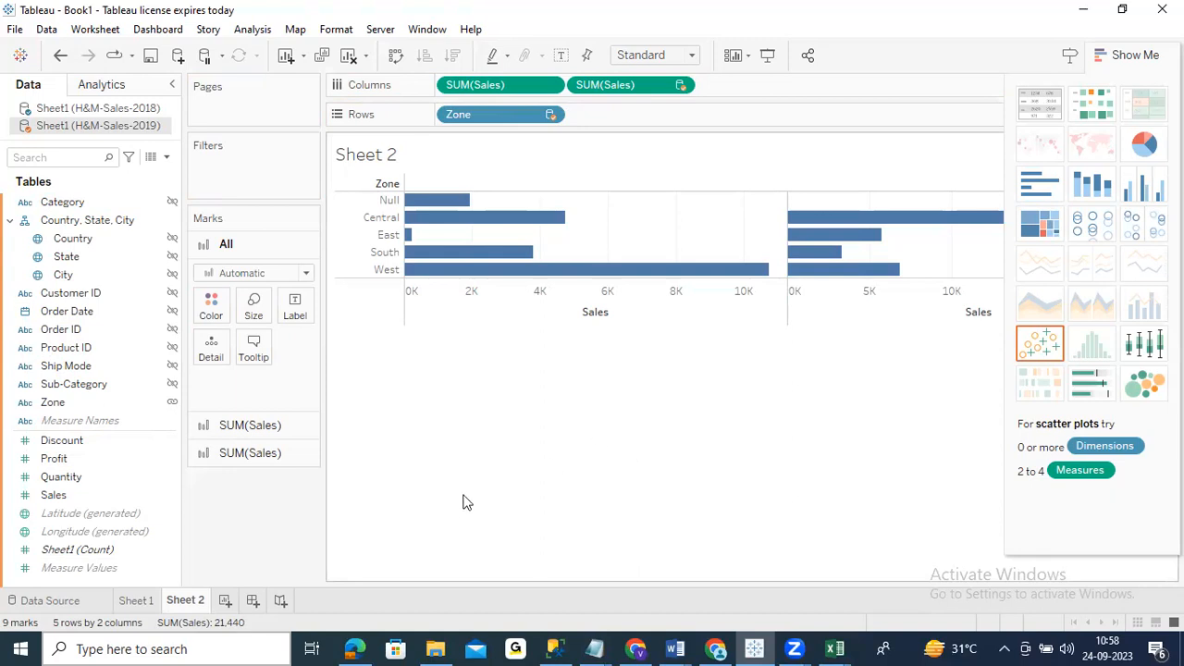
pyautogui.moveTo(65, 403); pyautogui.dragTo(211, 311)
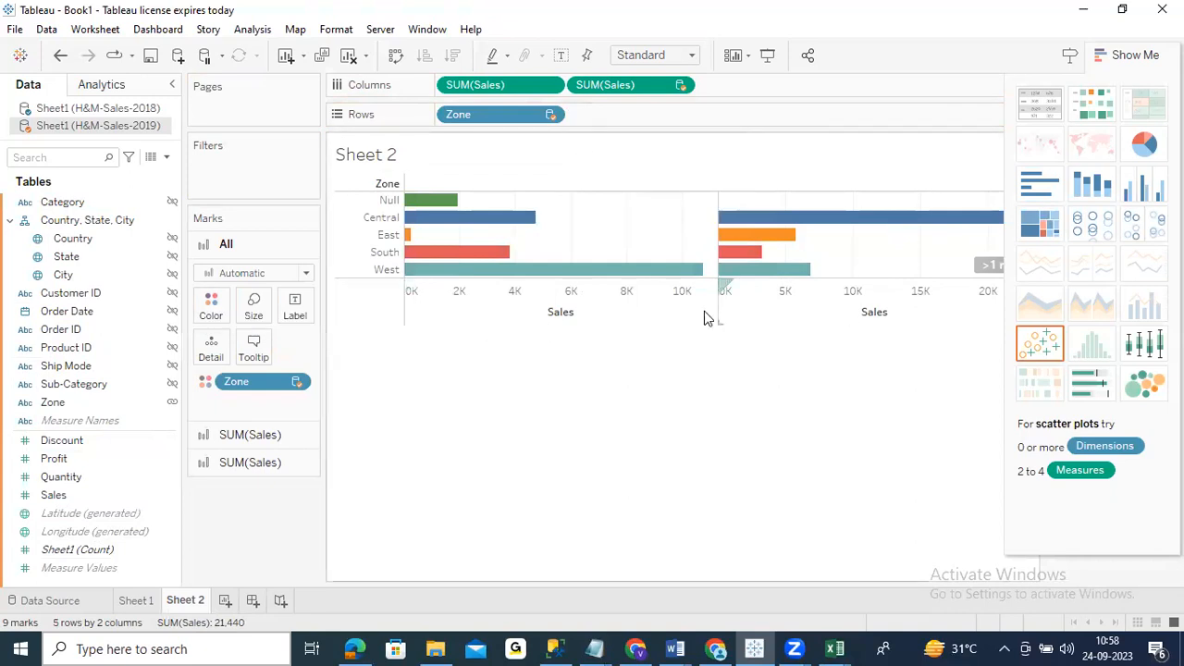
# Examine the sales values of the zone bars and compare Sheet 2 with the chart on Sheet 1
pyautogui.moveTo(430, 229)
pyautogui.moveTo(449, 257)
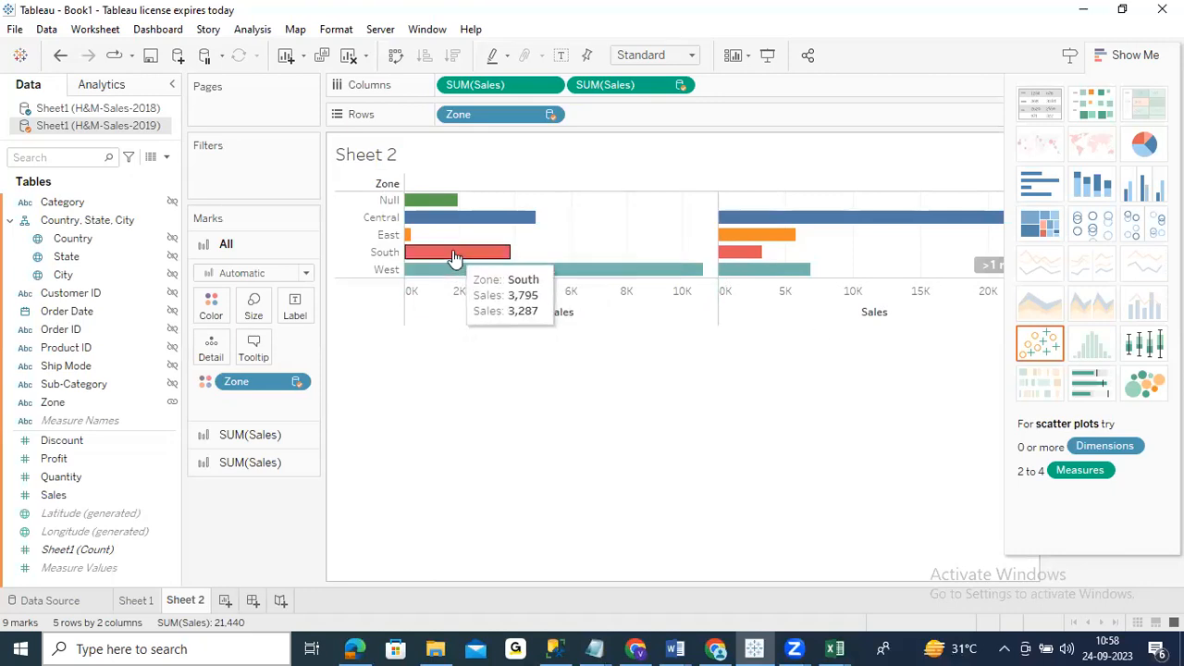
pyautogui.click(136, 603)
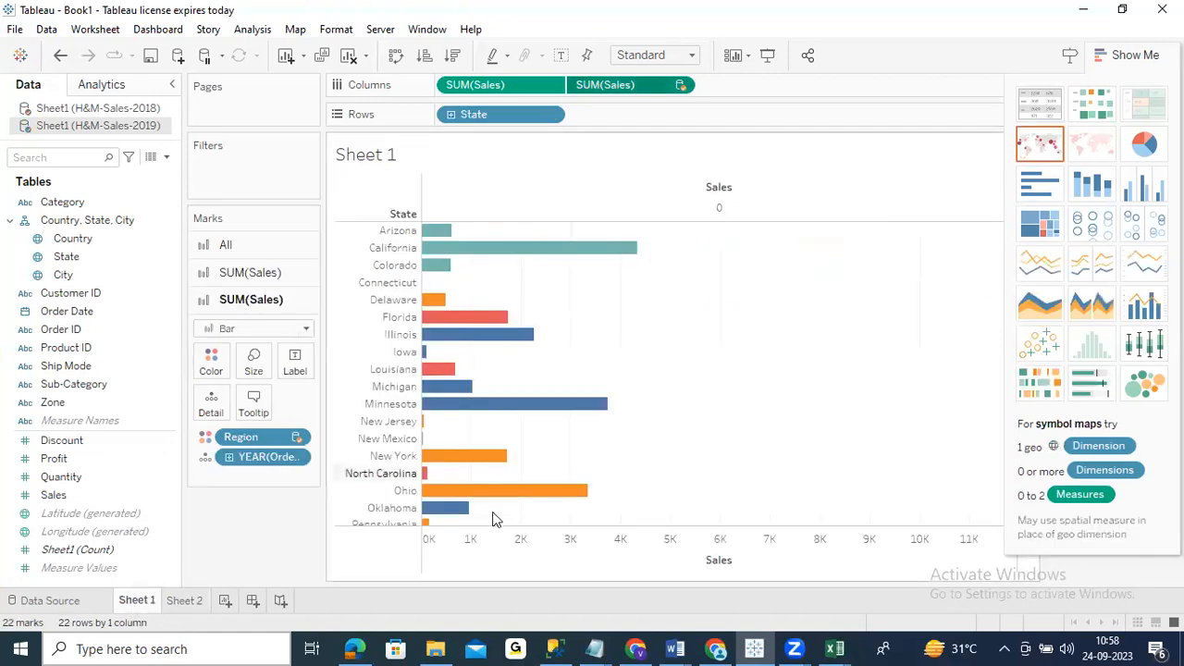
pyautogui.click(184, 601)
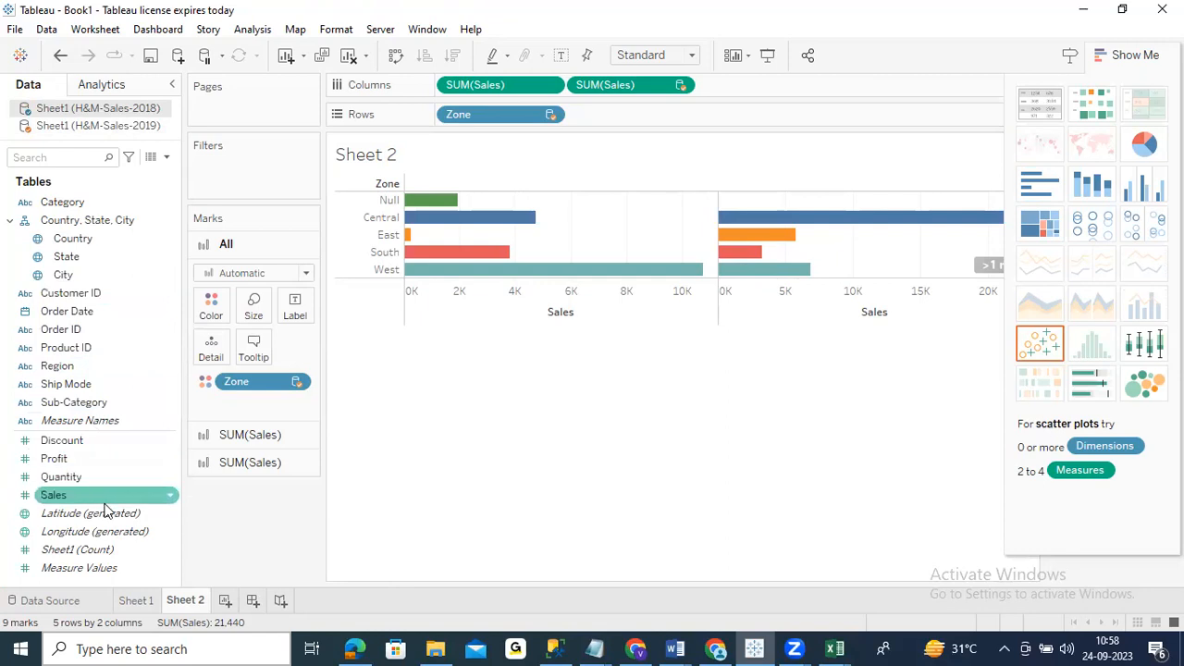
# Search H&M-Sales-2018 for order, try Order Date as a detail on all marks, and remove it again
pyautogui.click(81, 159)
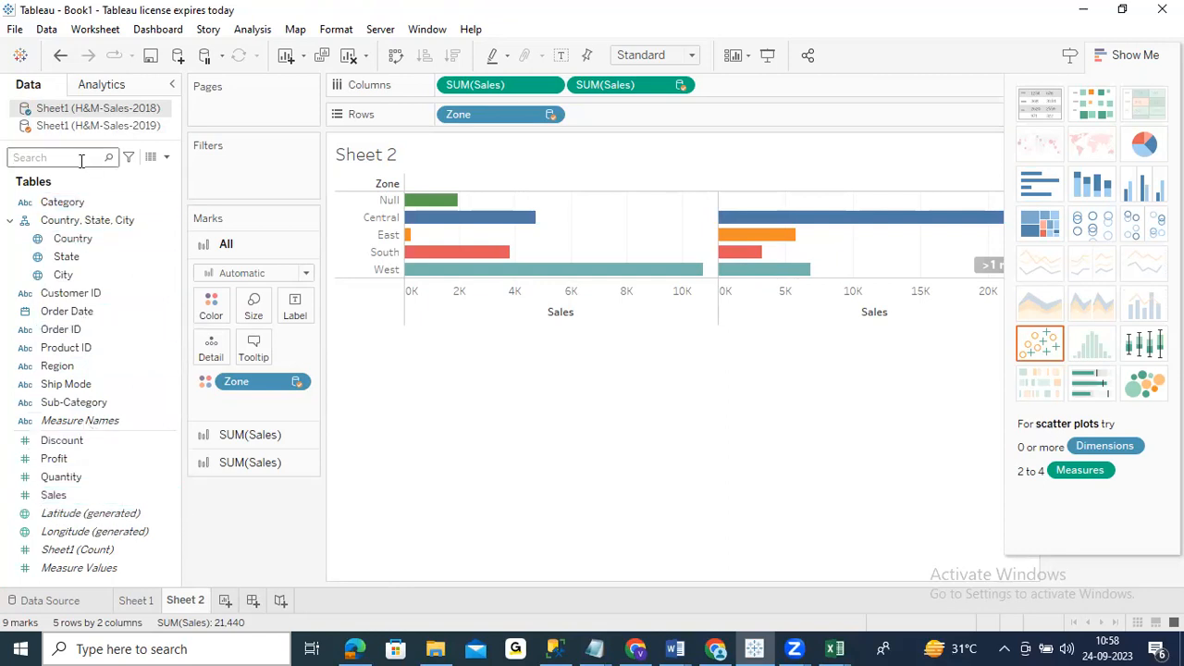
pyautogui.write('order')
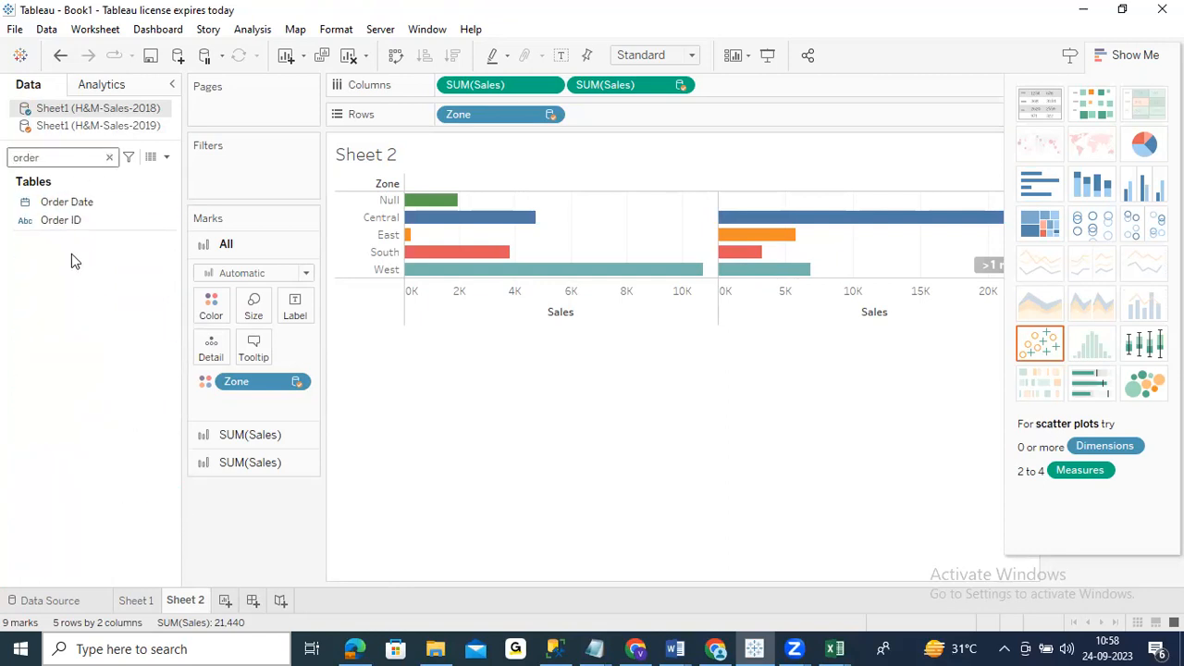
pyautogui.moveTo(66, 201); pyautogui.dragTo(210, 351)
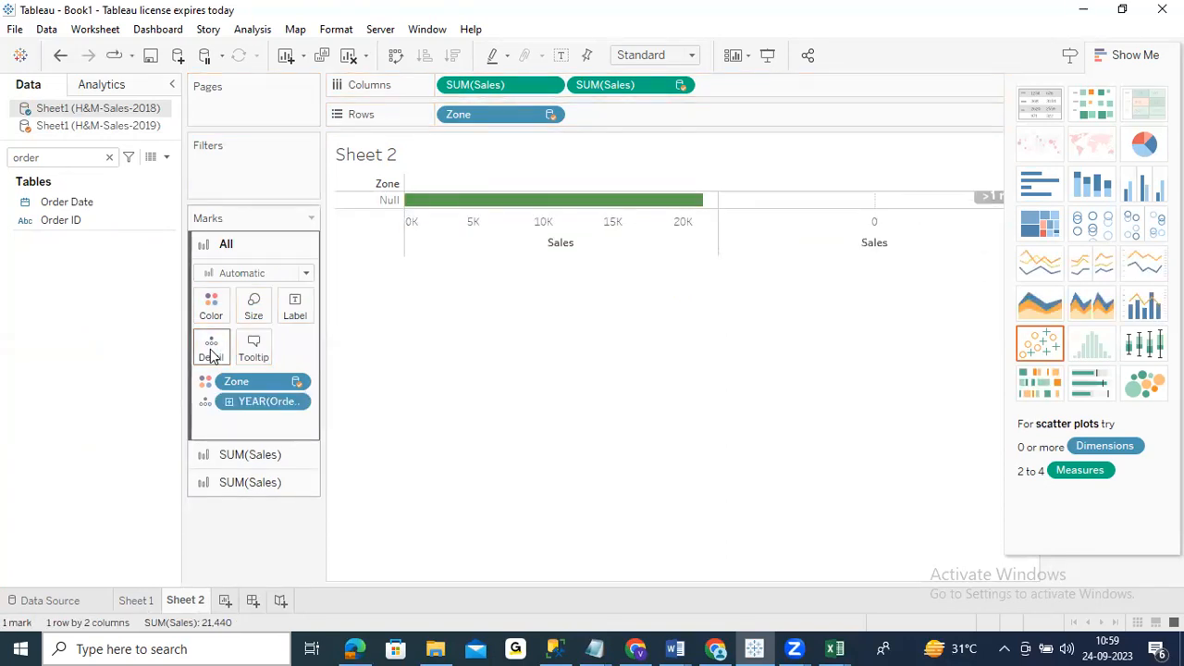
pyautogui.moveTo(502, 206)
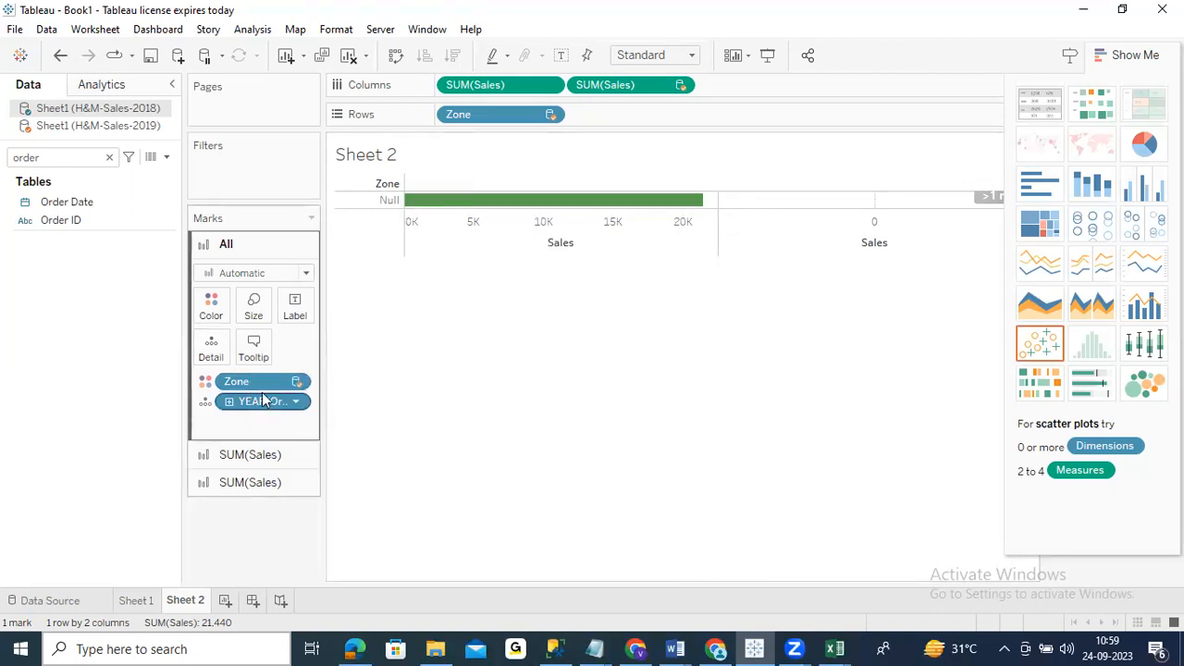
pyautogui.moveTo(262, 400); pyautogui.dragTo(71, 355)
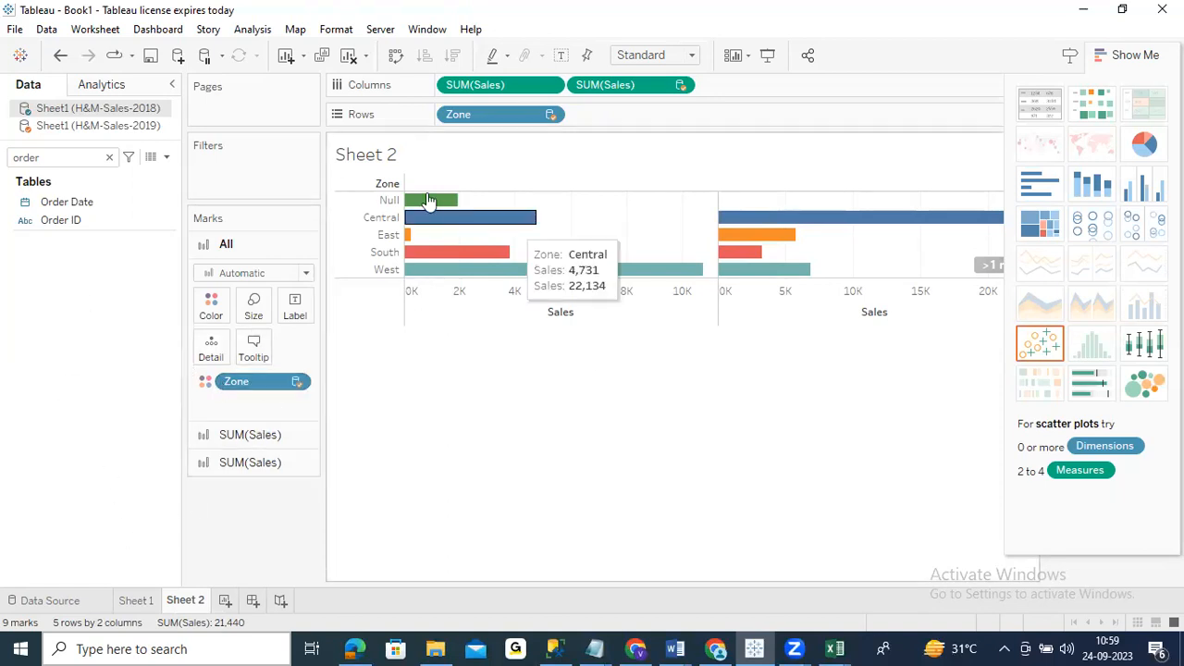
# Hide Show Me to uncover the Zone colour legend beside the Sheet 2 chart
pyautogui.moveTo(417, 200)
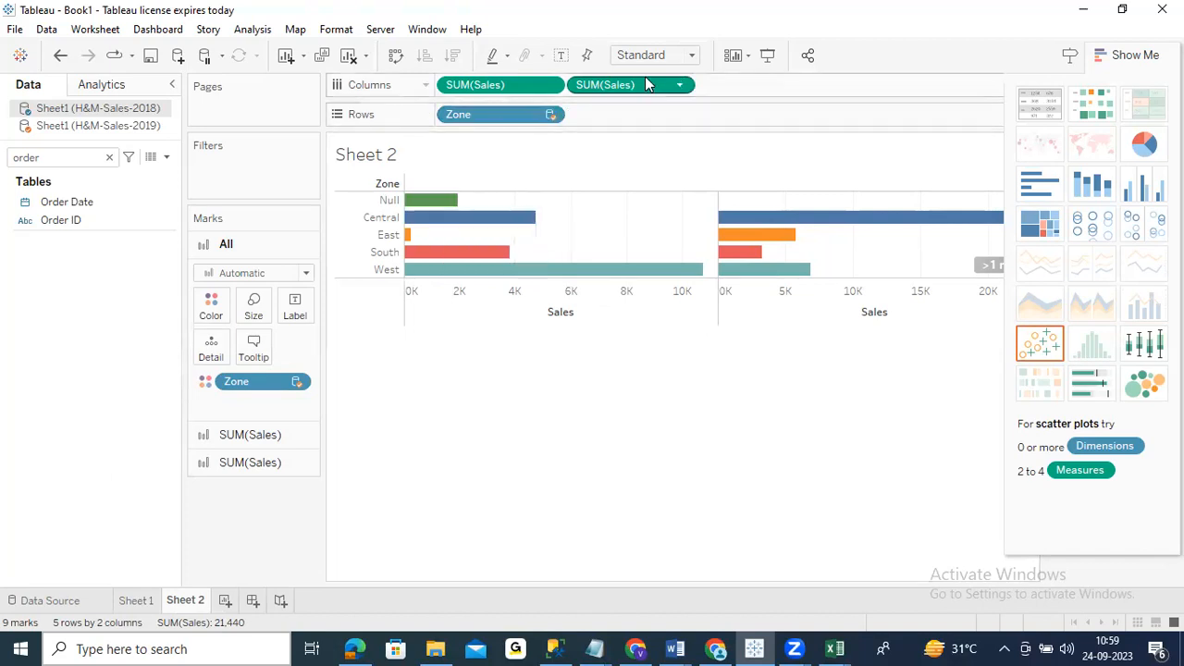
pyautogui.moveTo(791, 223)
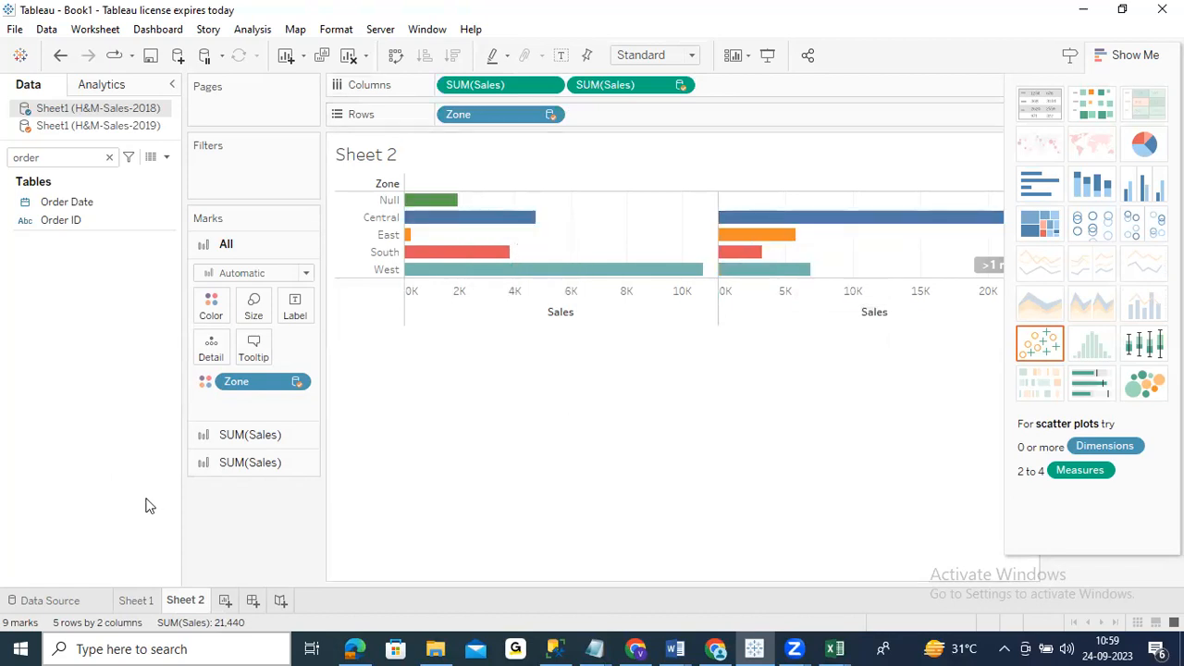
pyautogui.click(233, 462)
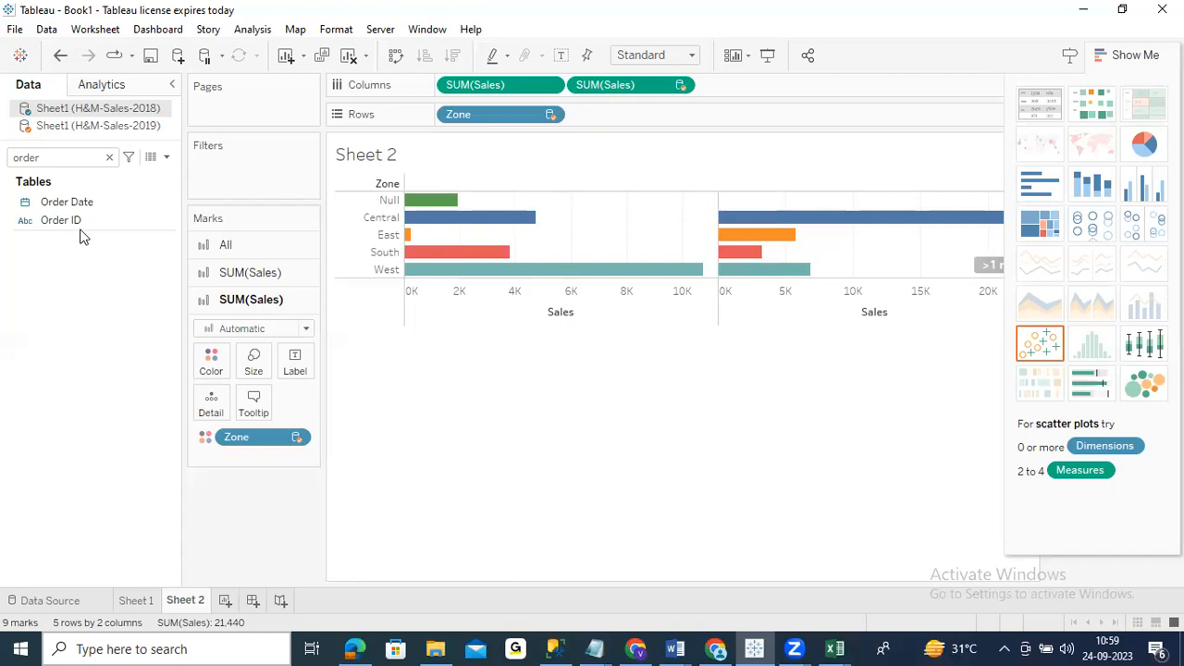
pyautogui.click(114, 219)
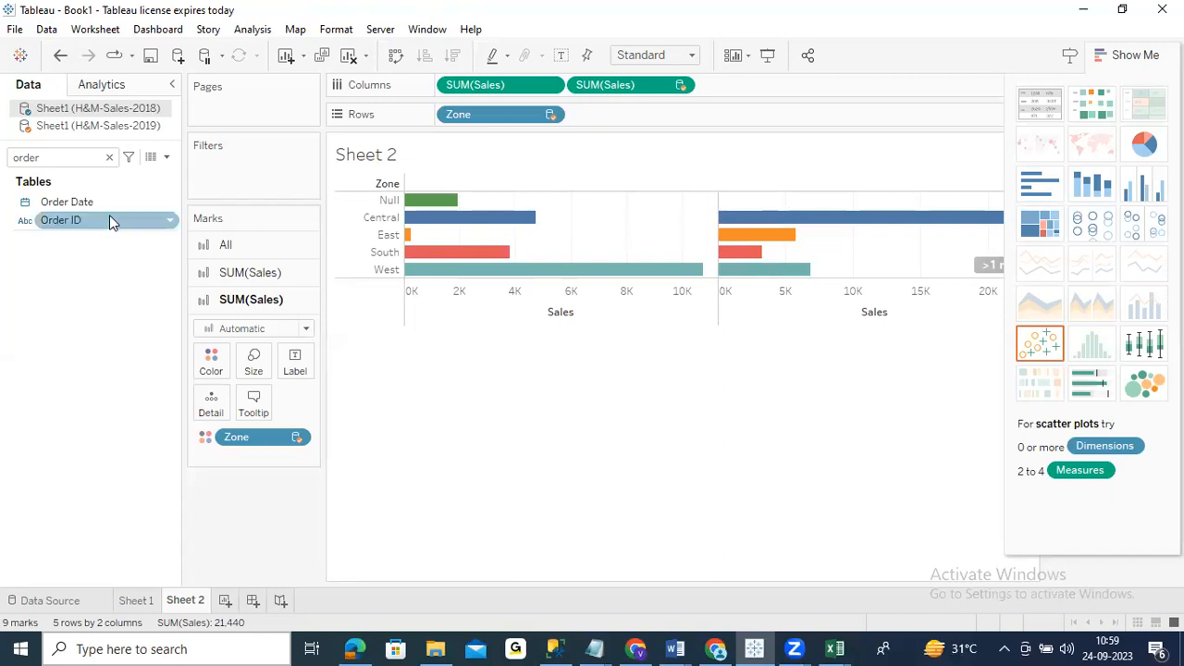
pyautogui.click(1129, 57)
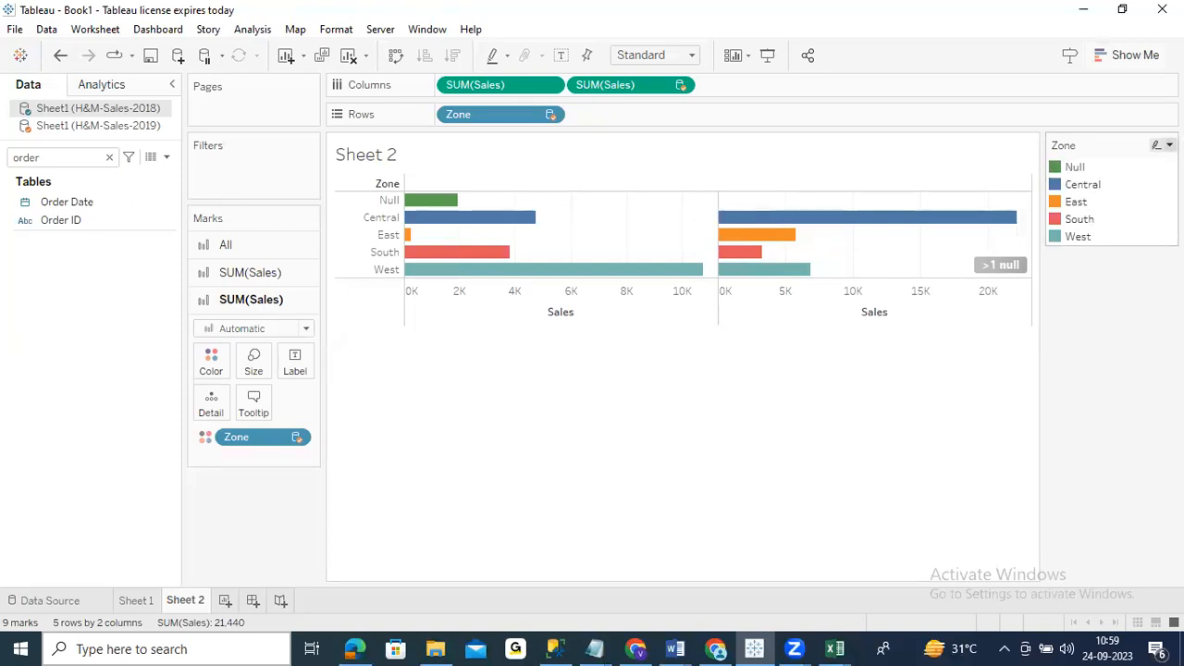
pyautogui.click(1169, 146)
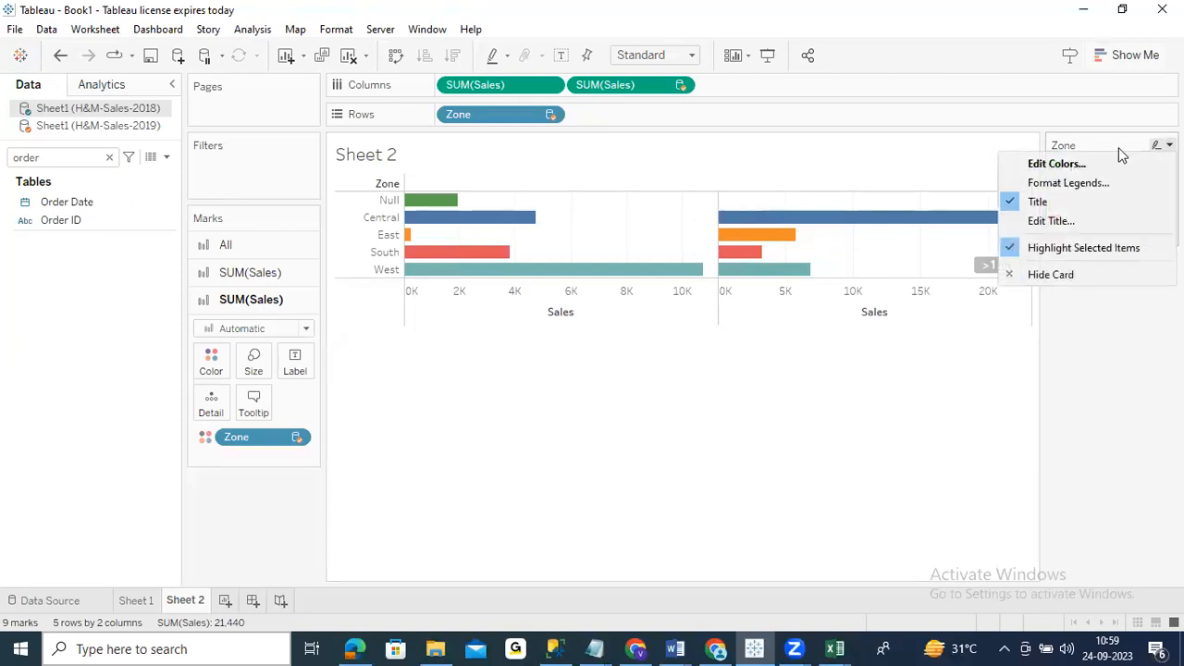
pyautogui.click(1058, 163)
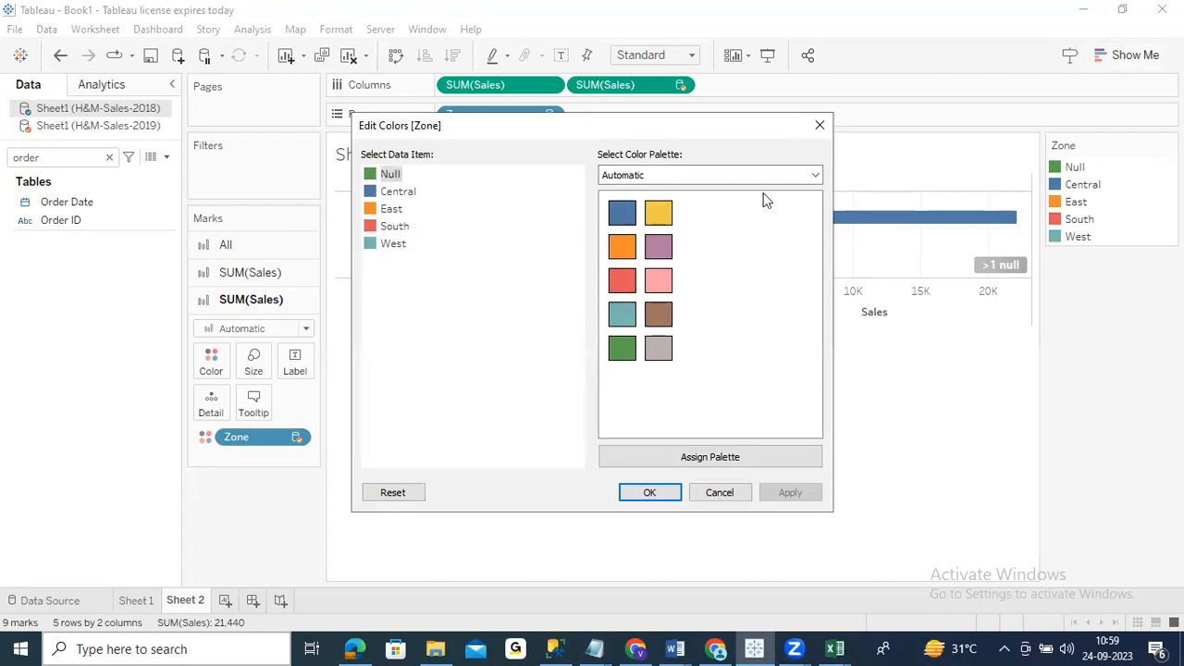
pyautogui.click(816, 177)
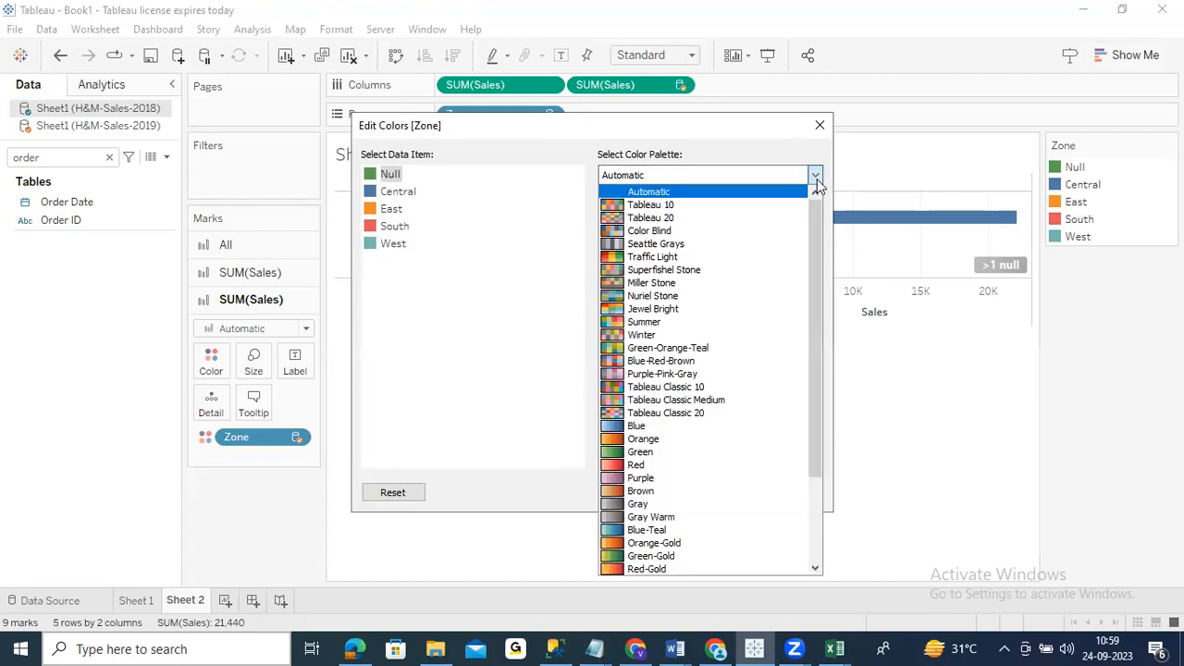
pyautogui.scroll(-3, 803, 329)
pyautogui.moveTo(814, 389); pyautogui.dragTo(838, 134)
pyautogui.click(823, 128)
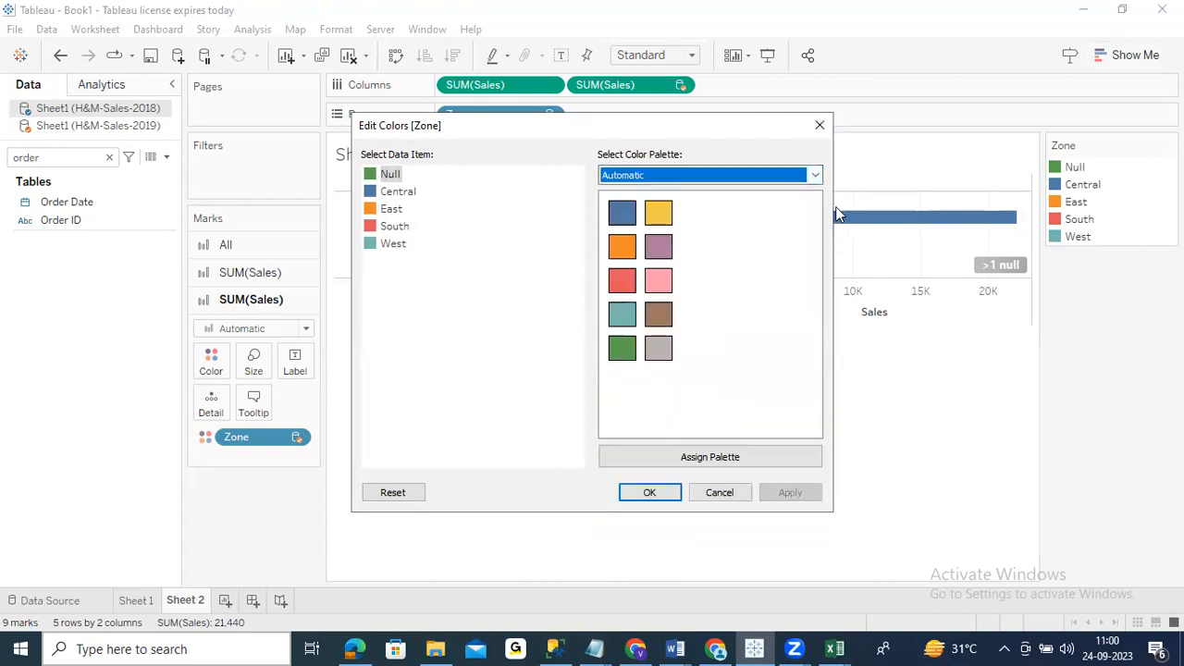
pyautogui.click(819, 126)
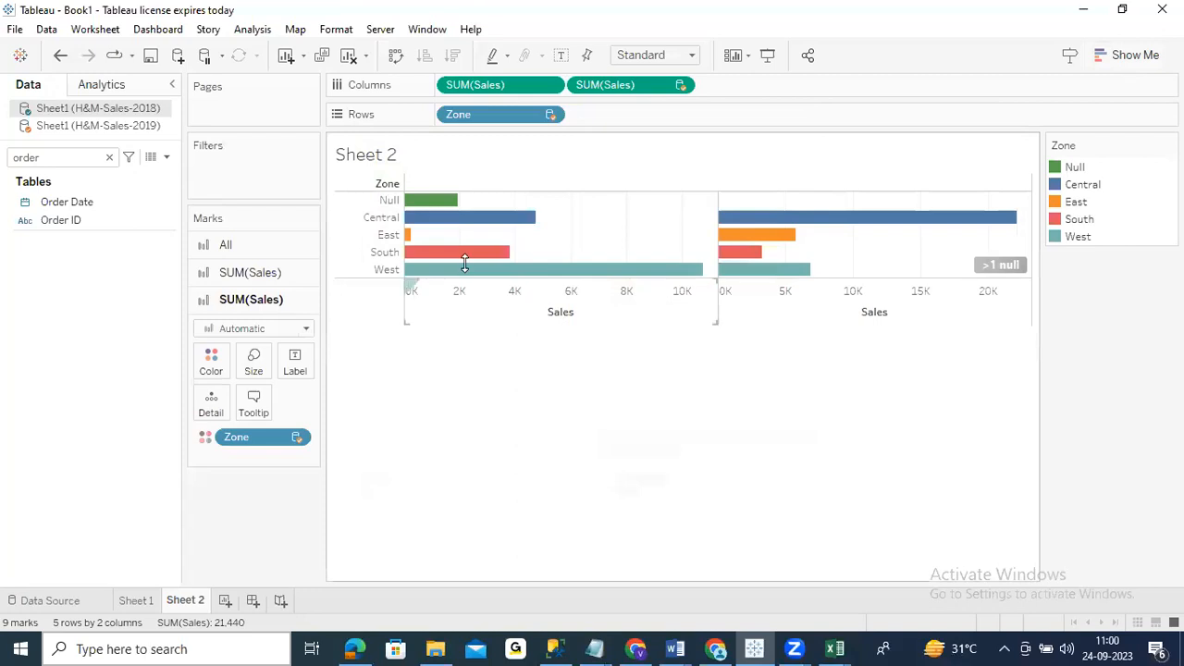
# Exclude the Null zone from the chart and check the Central zone's sales values for both years
pyautogui.rightClick(391, 201)
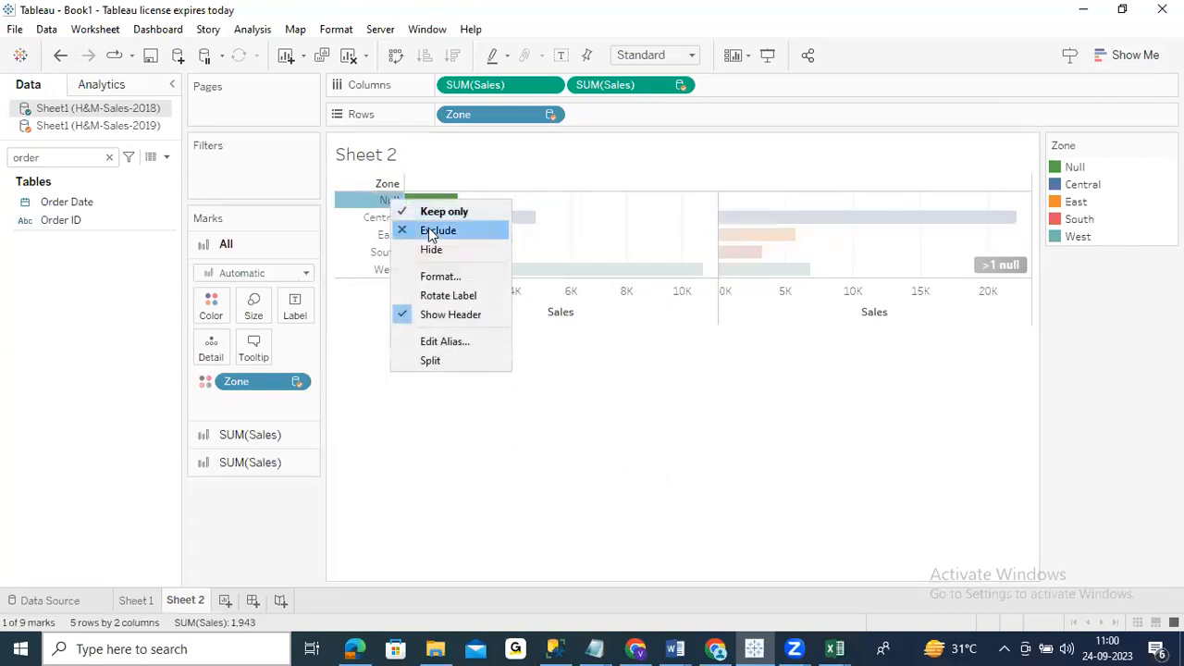
pyautogui.click(435, 231)
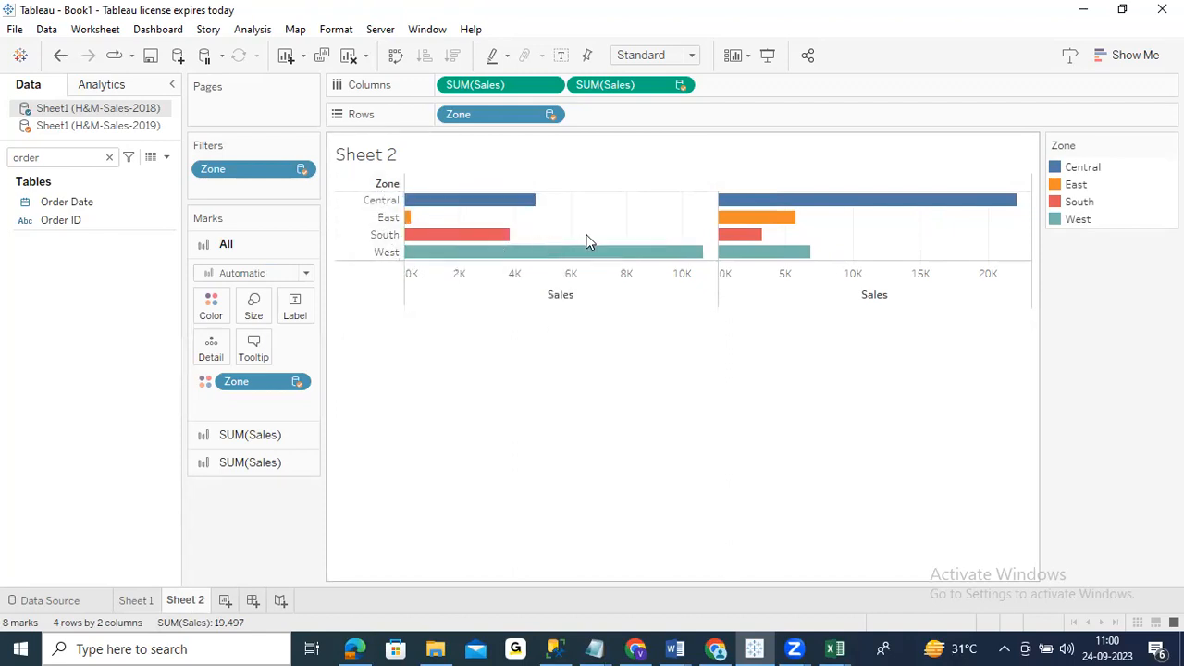
pyautogui.moveTo(685, 261)
pyautogui.moveTo(449, 201)
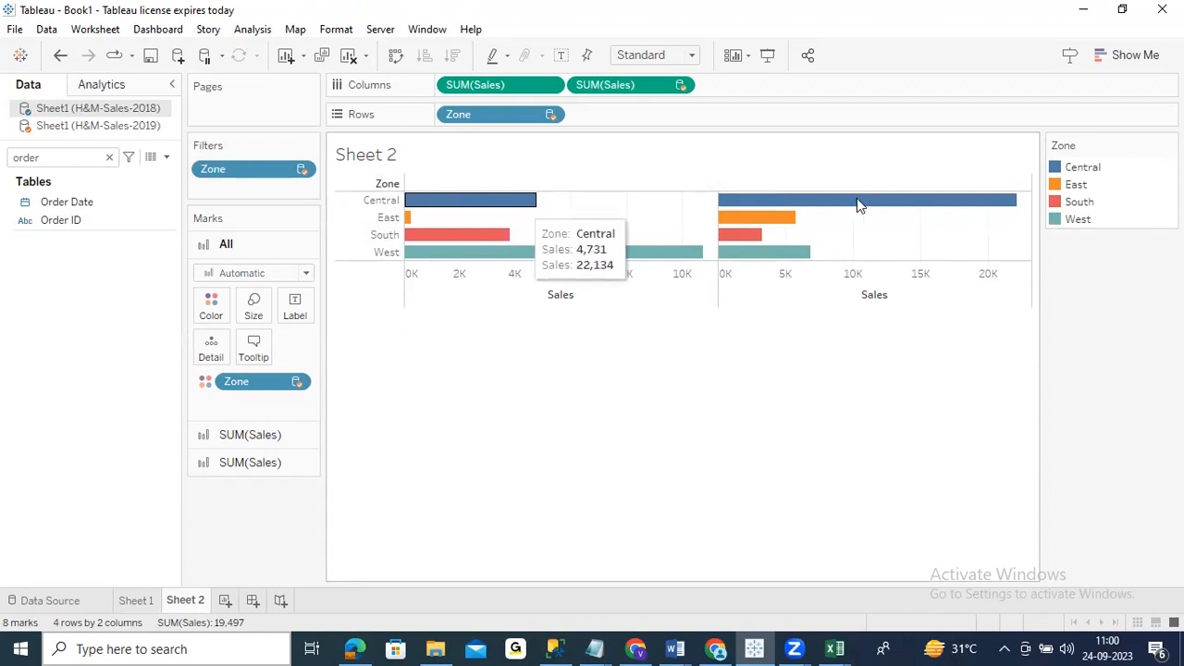
pyautogui.moveTo(864, 201)
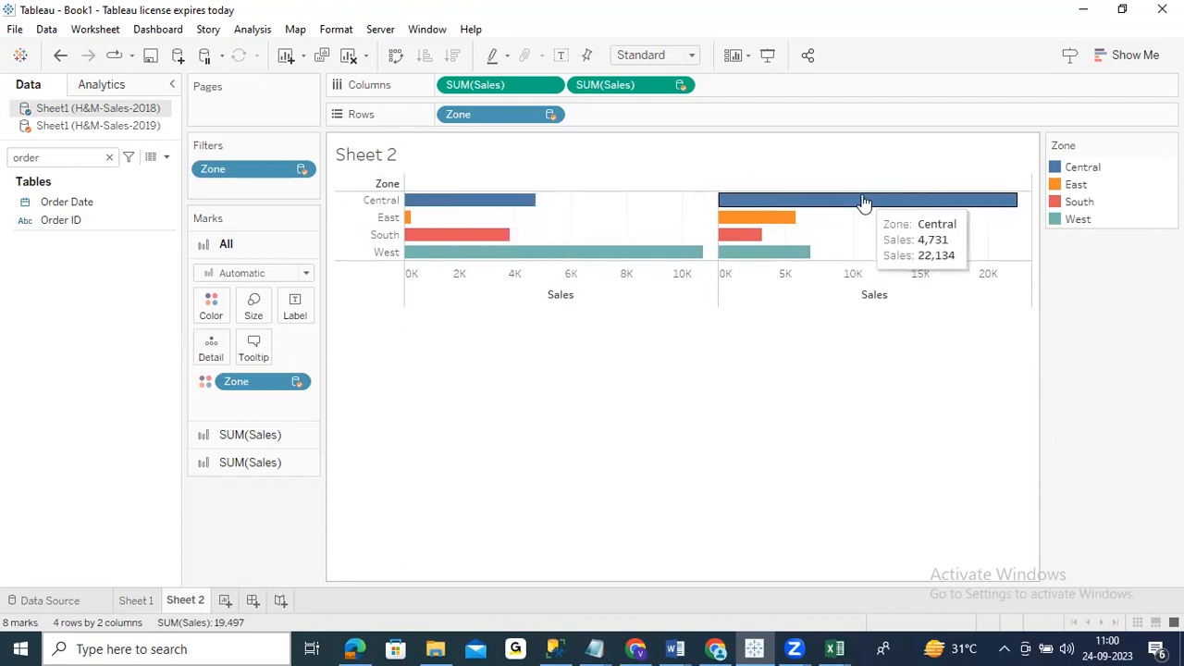
pyautogui.rightClick(442, 205)
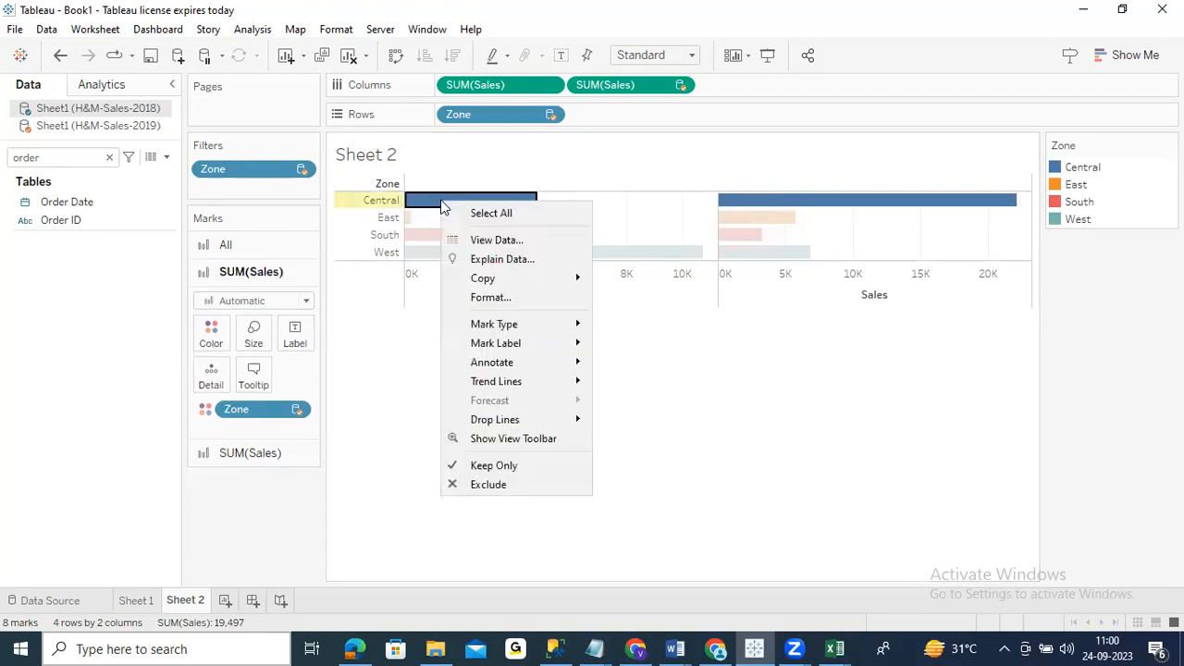
pyautogui.click(441, 202)
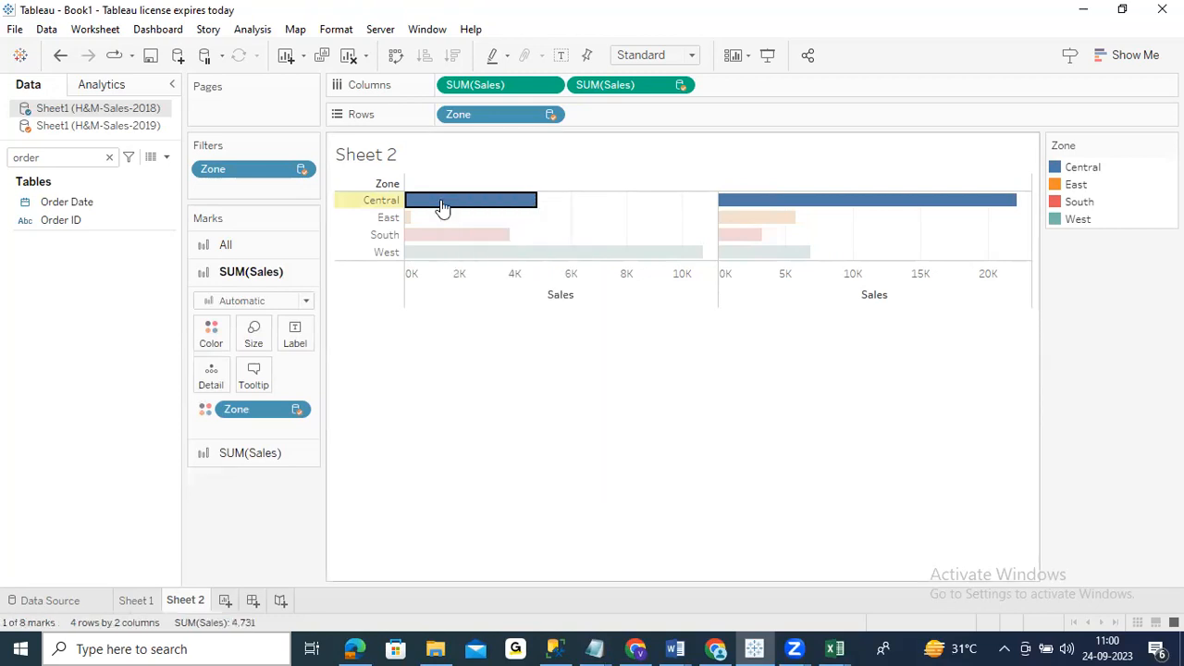
pyautogui.click(441, 202)
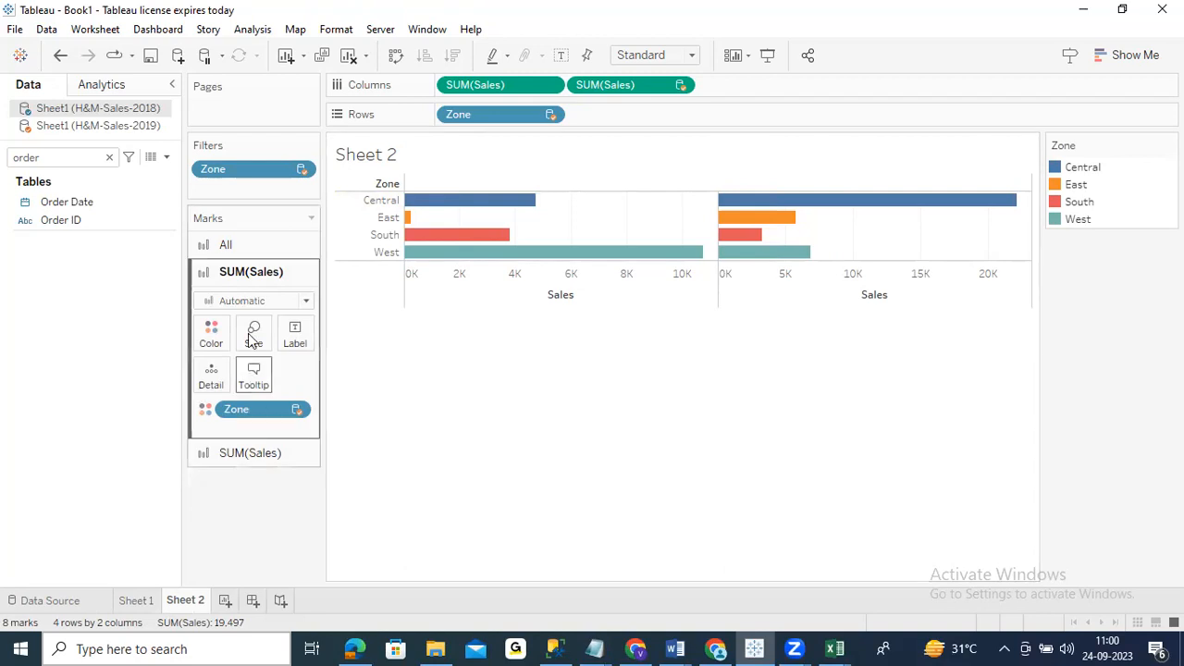
# Set the mark type of both the H&M-Sales-2018 and H&M-Sales-2019 Sales marks to Bar
pyautogui.click(305, 302)
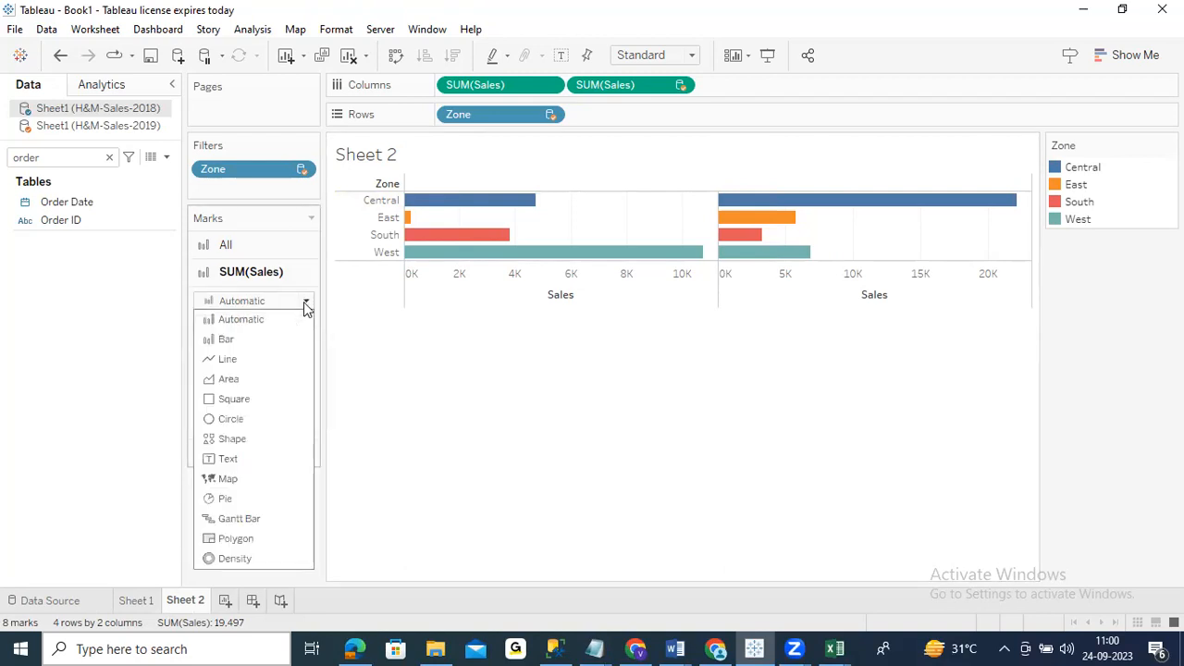
pyautogui.click(254, 338)
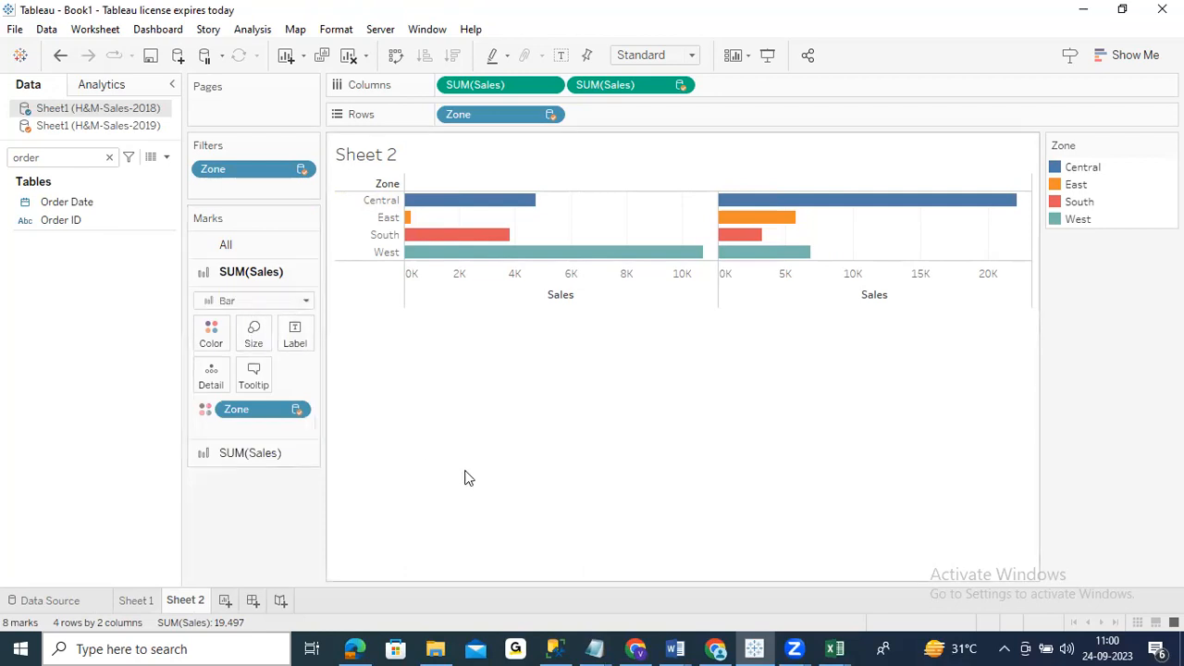
pyautogui.click(278, 455)
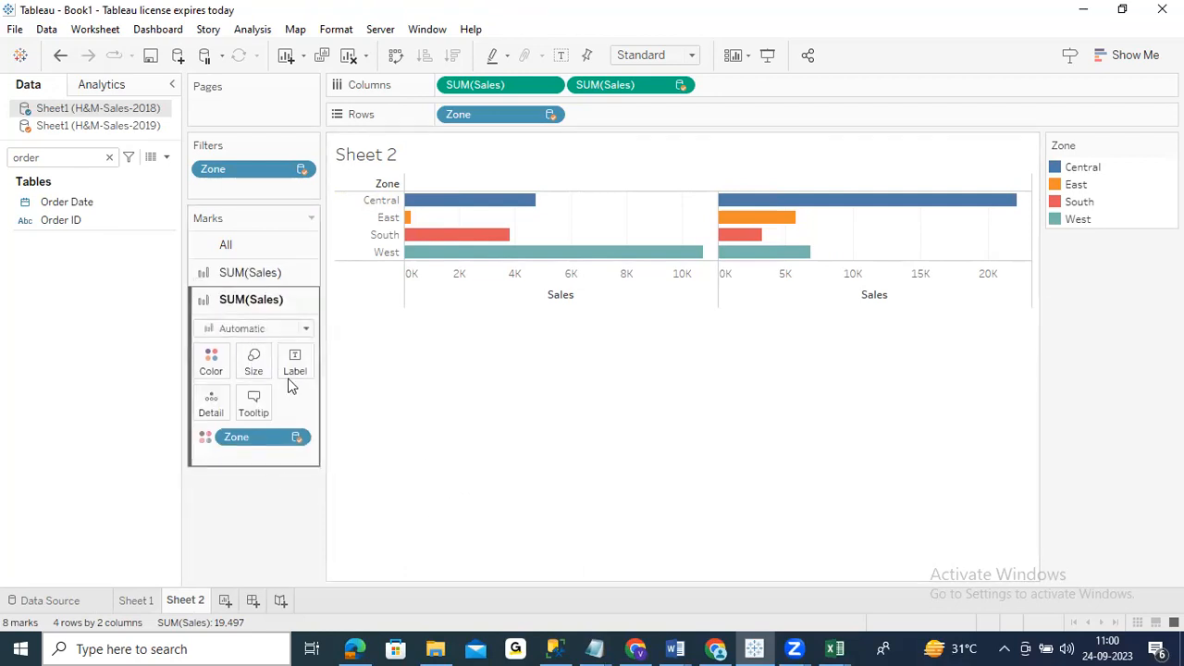
pyautogui.click(302, 330)
pyautogui.click(259, 365)
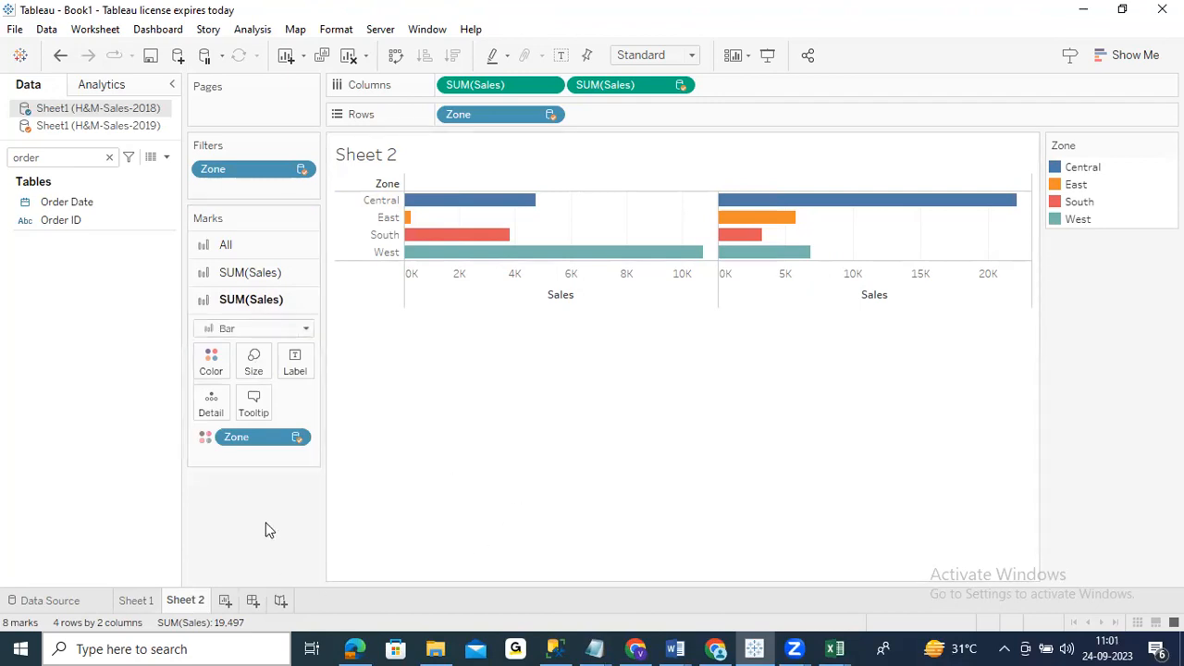
# Try Order Date as a continuous year label on the H&M-Sales-2018 Sales marks, and remove it again
pyautogui.click(250, 272)
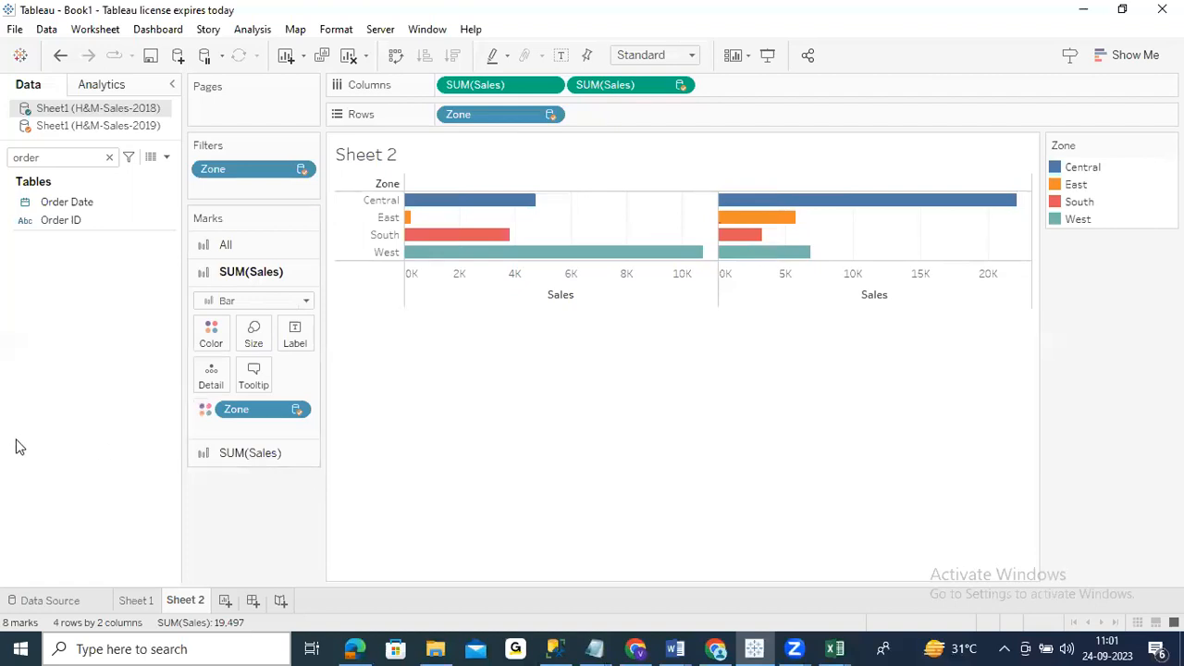
pyautogui.moveTo(78, 205); pyautogui.dragTo(308, 342)
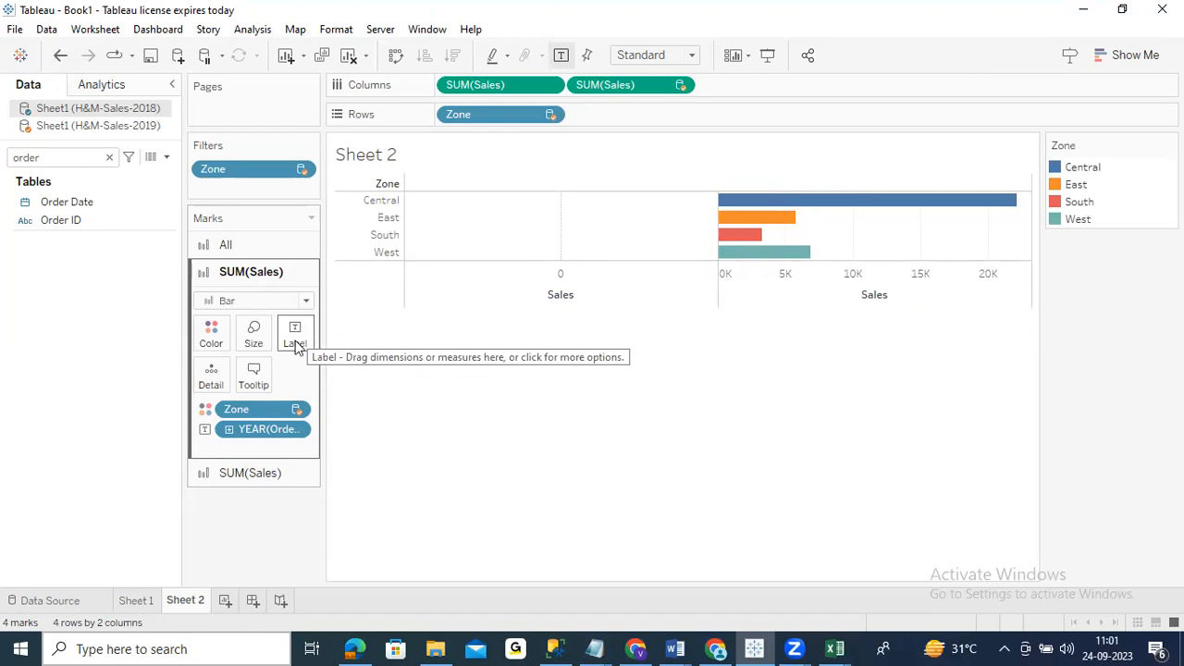
pyautogui.click(296, 430)
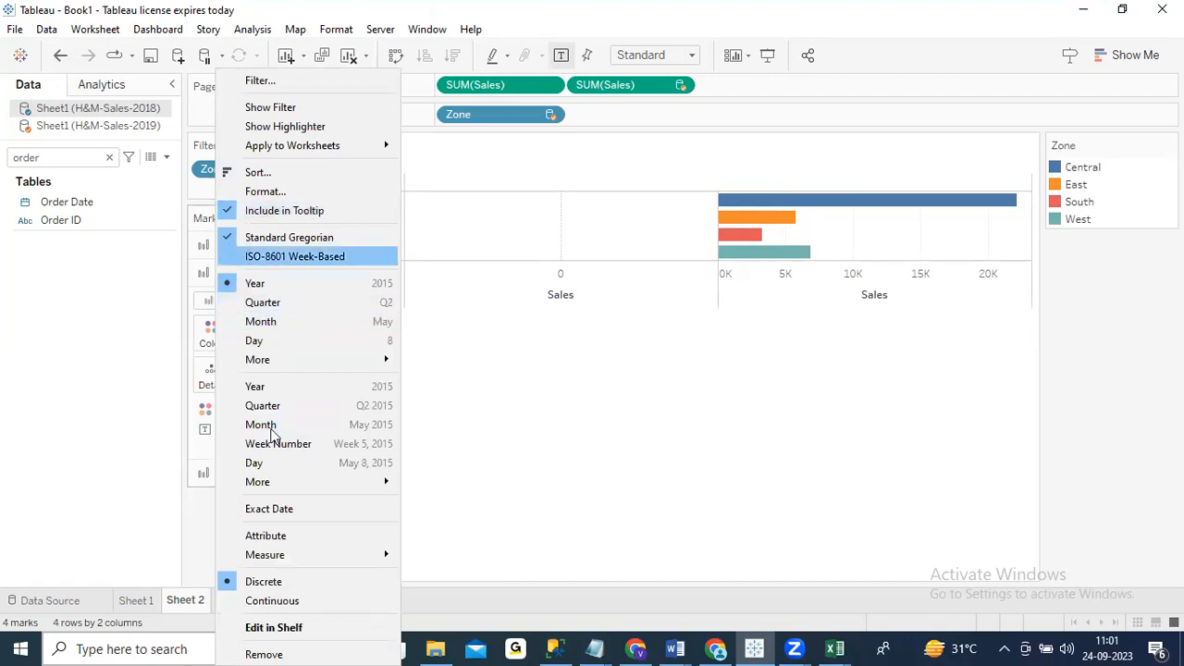
pyautogui.click(271, 602)
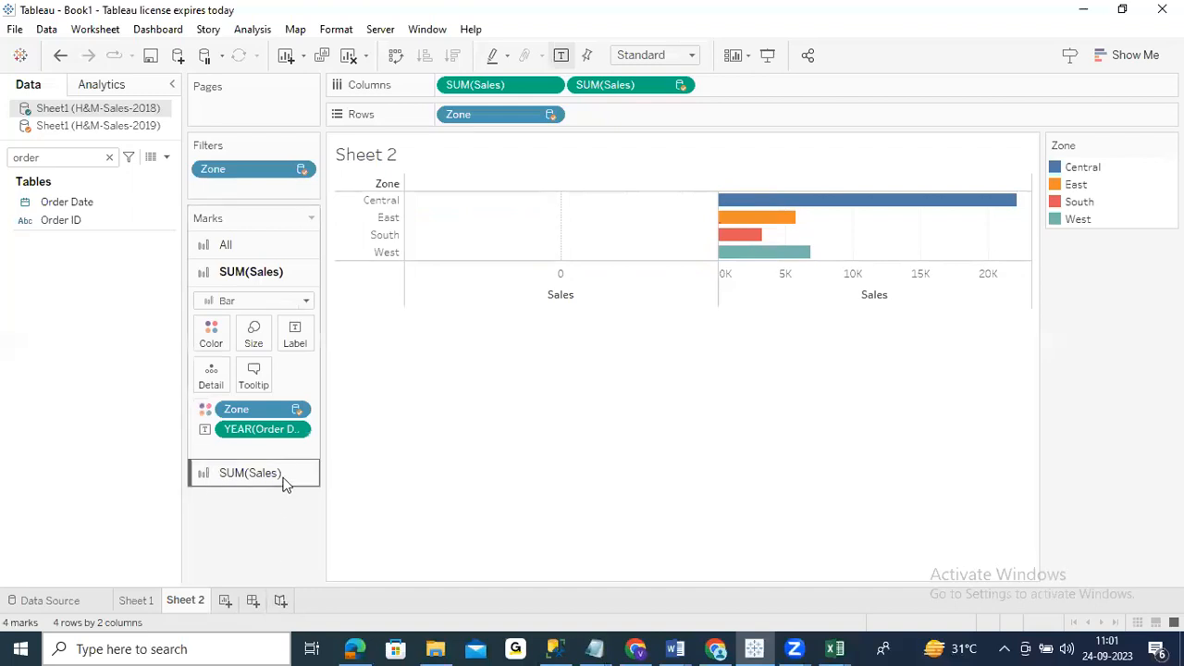
pyautogui.click(299, 432)
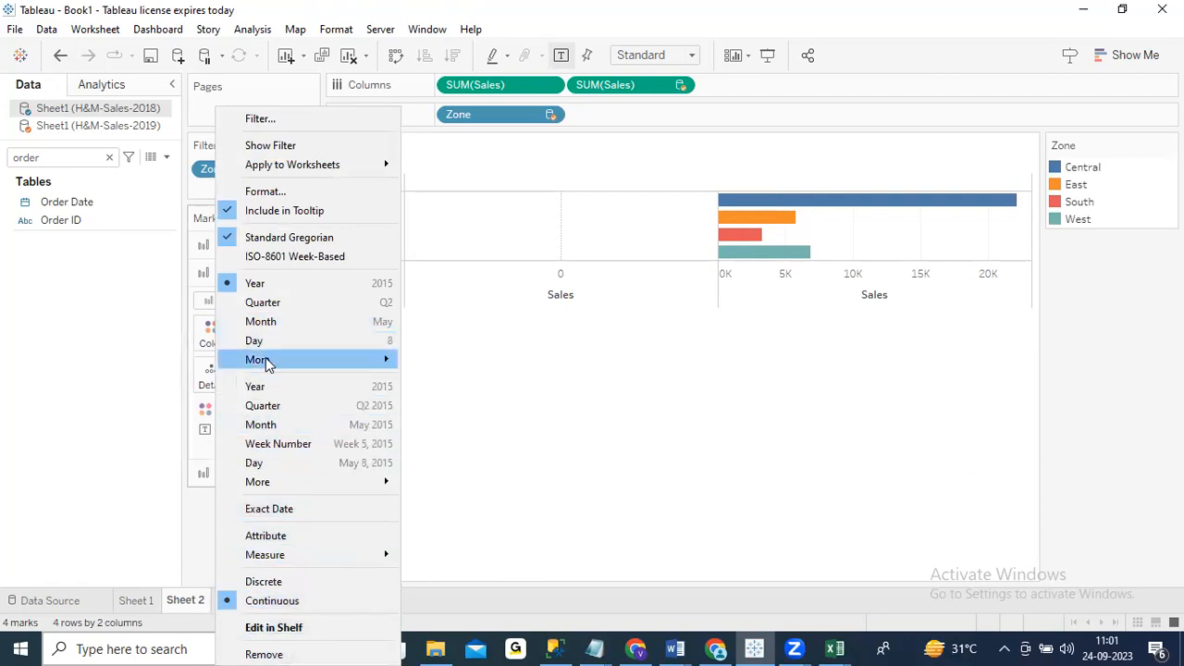
pyautogui.click(267, 387)
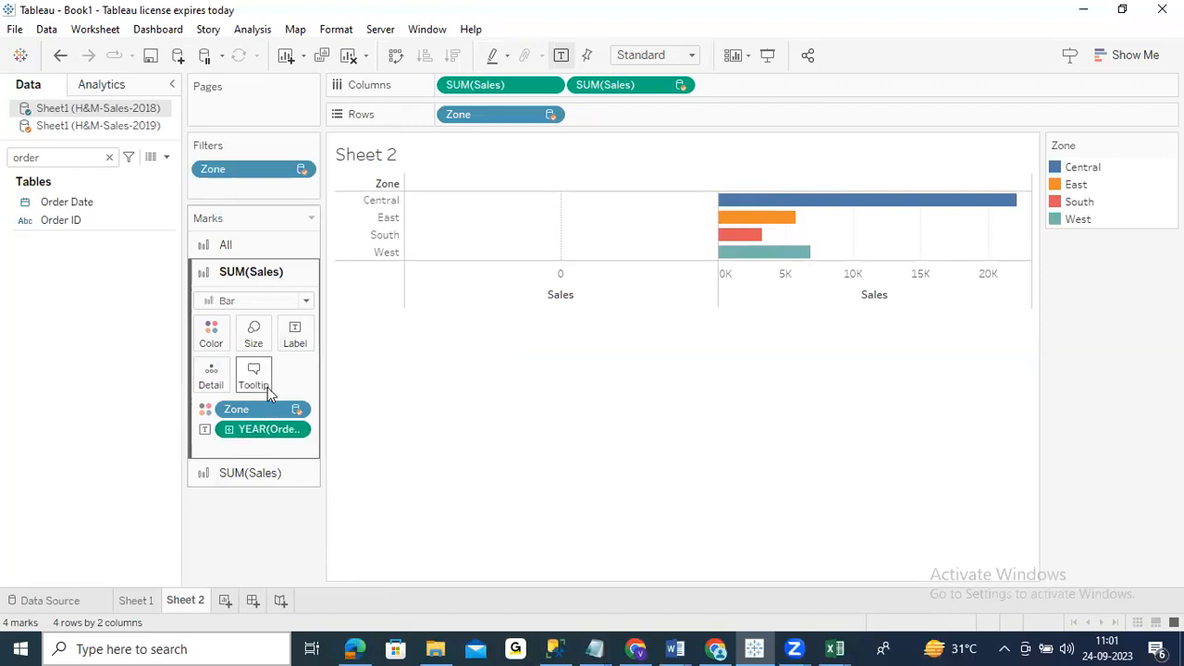
pyautogui.moveTo(286, 430); pyautogui.dragTo(93, 278)
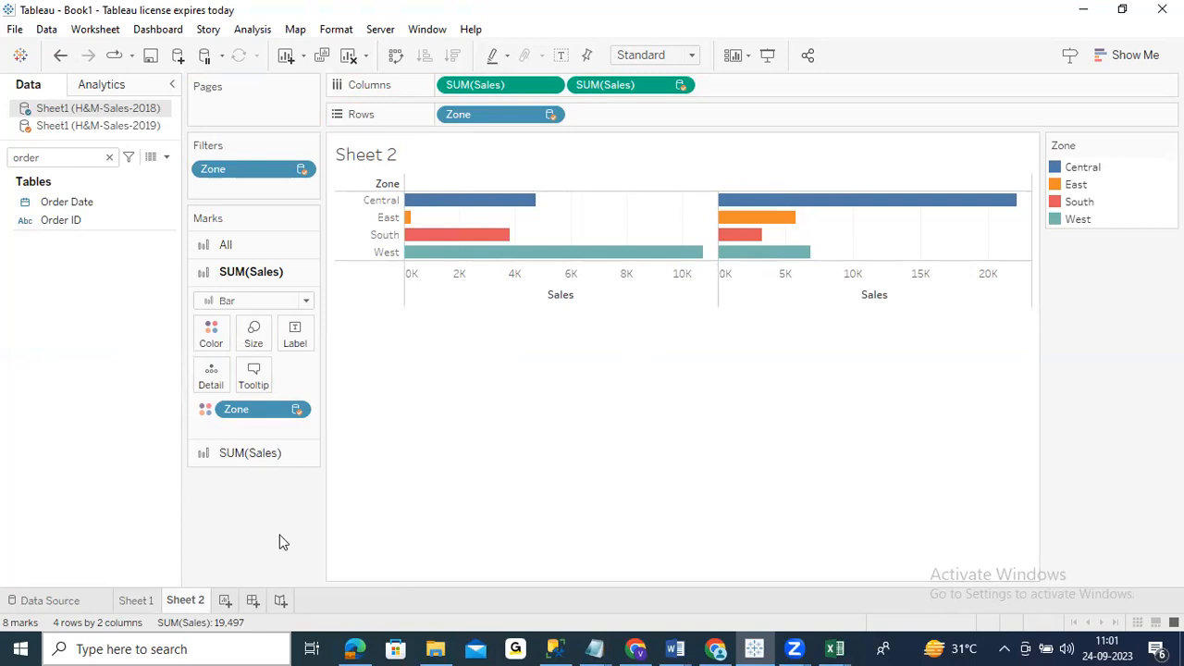
# Adjust the bar size slightly for the H&M-Sales-2018 Sales marks
pyautogui.click(221, 455)
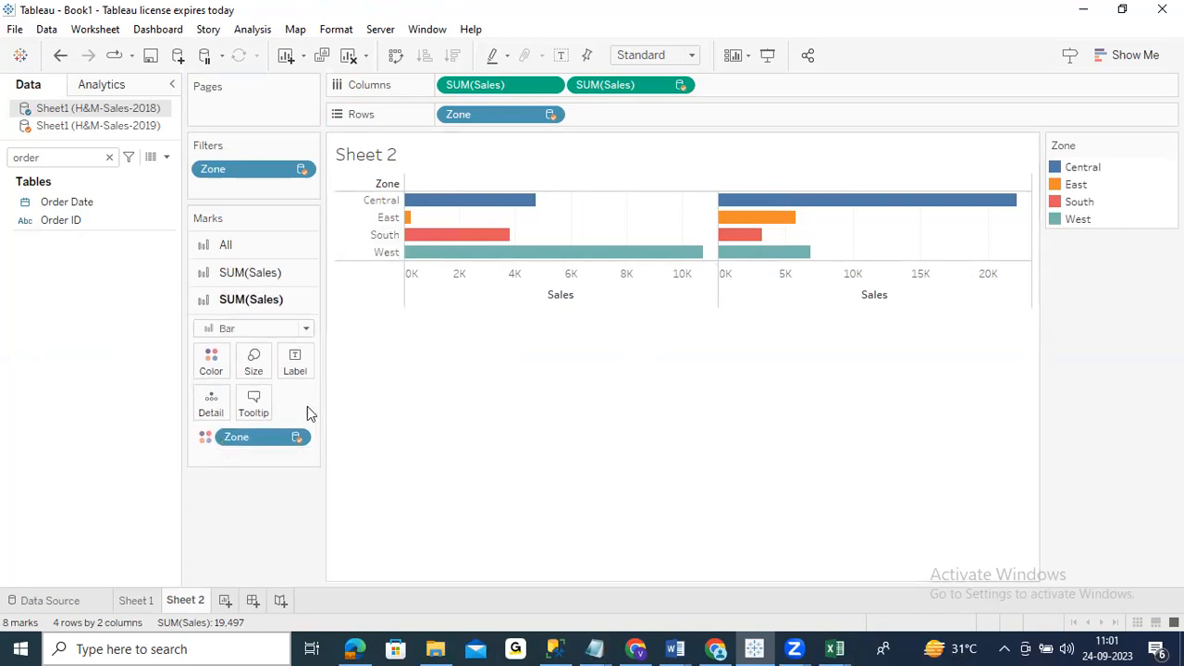
pyautogui.moveTo(447, 209)
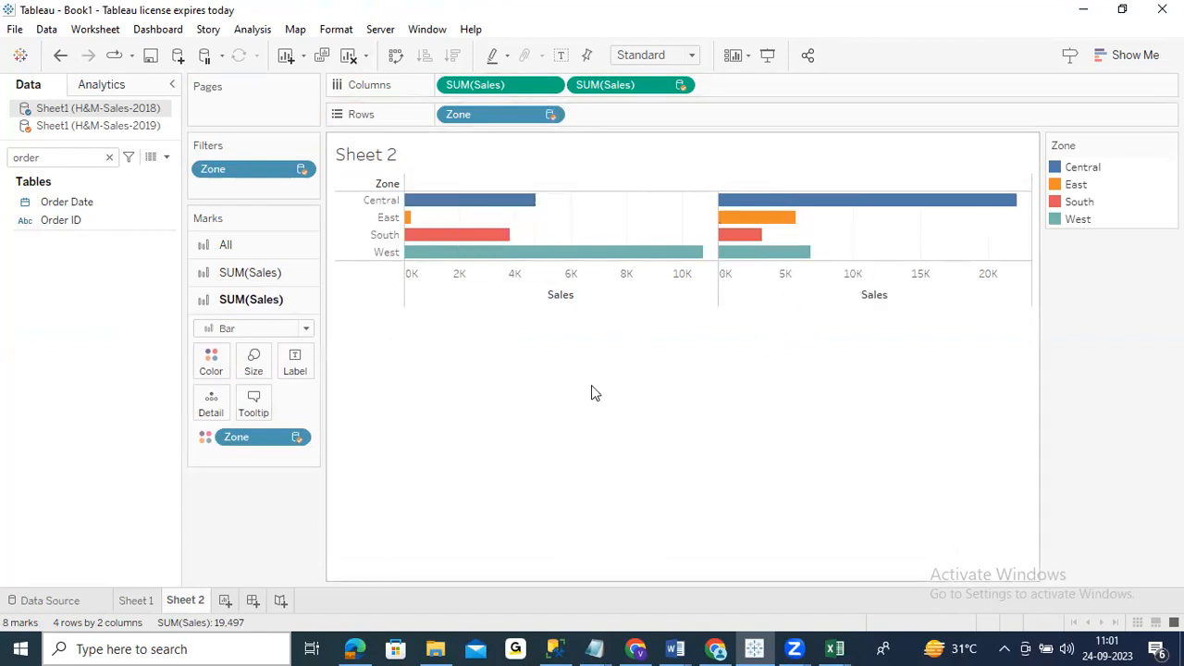
pyautogui.click(252, 276)
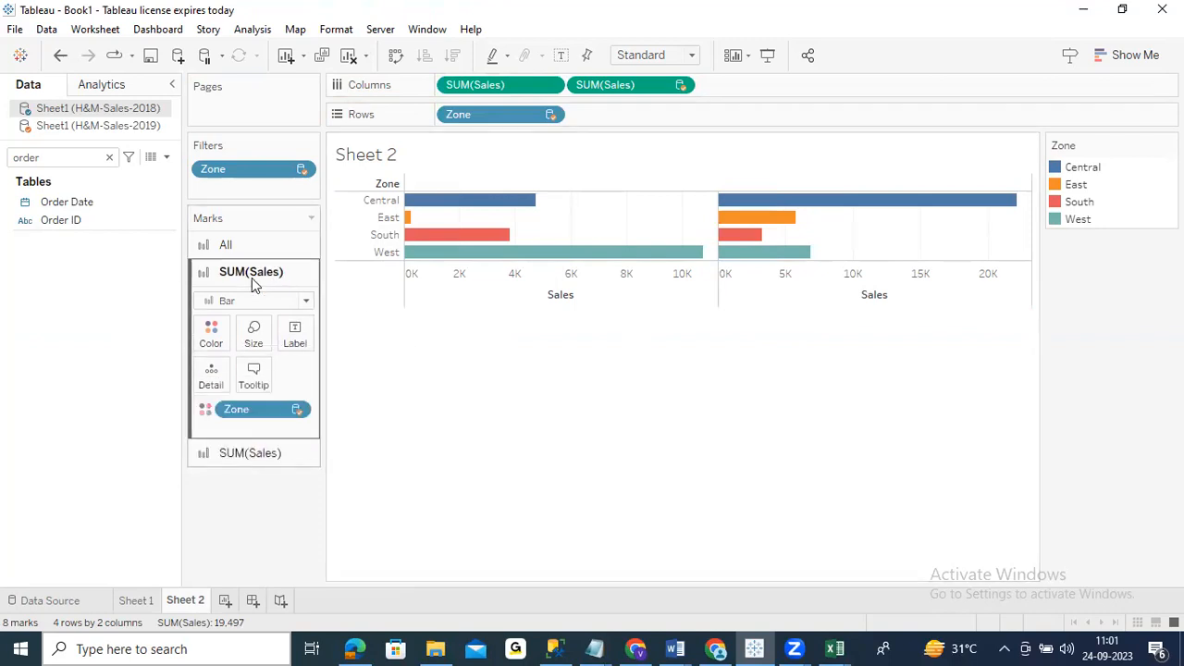
pyautogui.click(253, 335)
pyautogui.moveTo(359, 380); pyautogui.dragTo(378, 384)
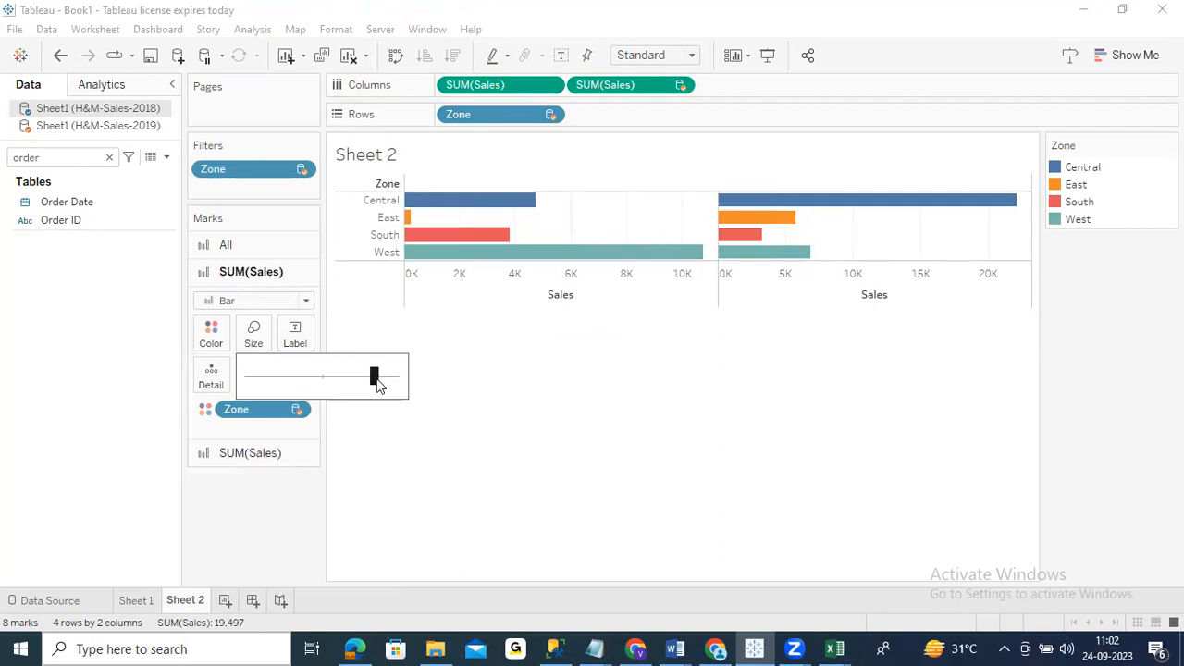
pyautogui.click(350, 437)
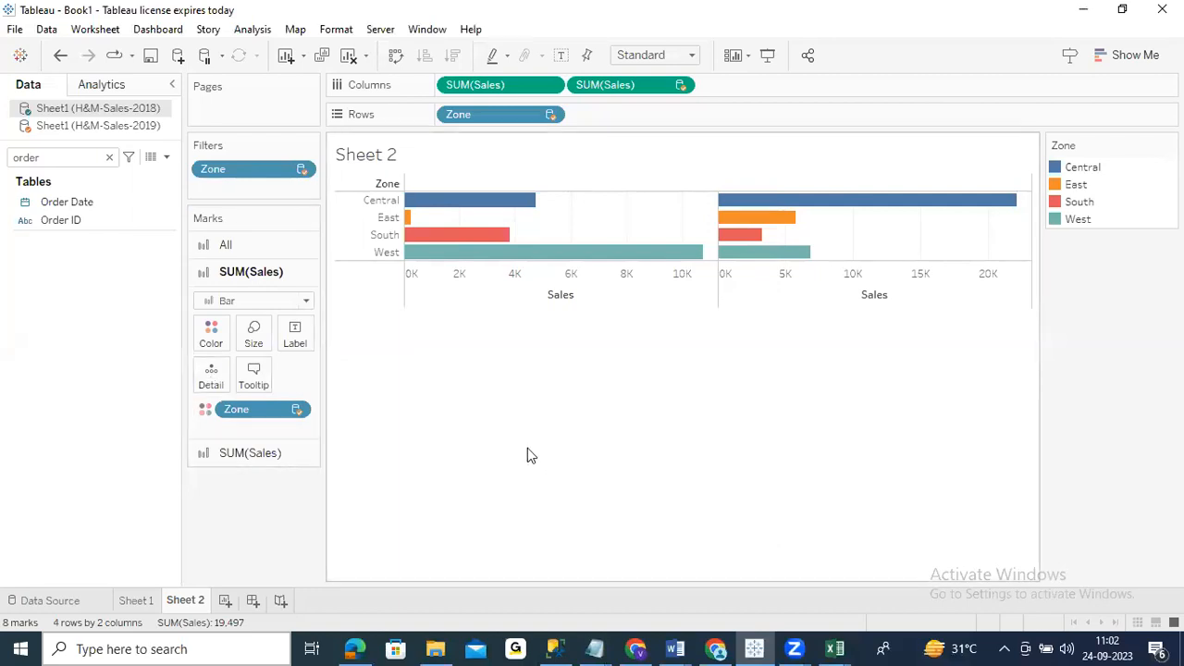
# Clear the field search and add Region from H&M-Sales-2018 as a detail on the 2018 Sales marks
pyautogui.click(109, 157)
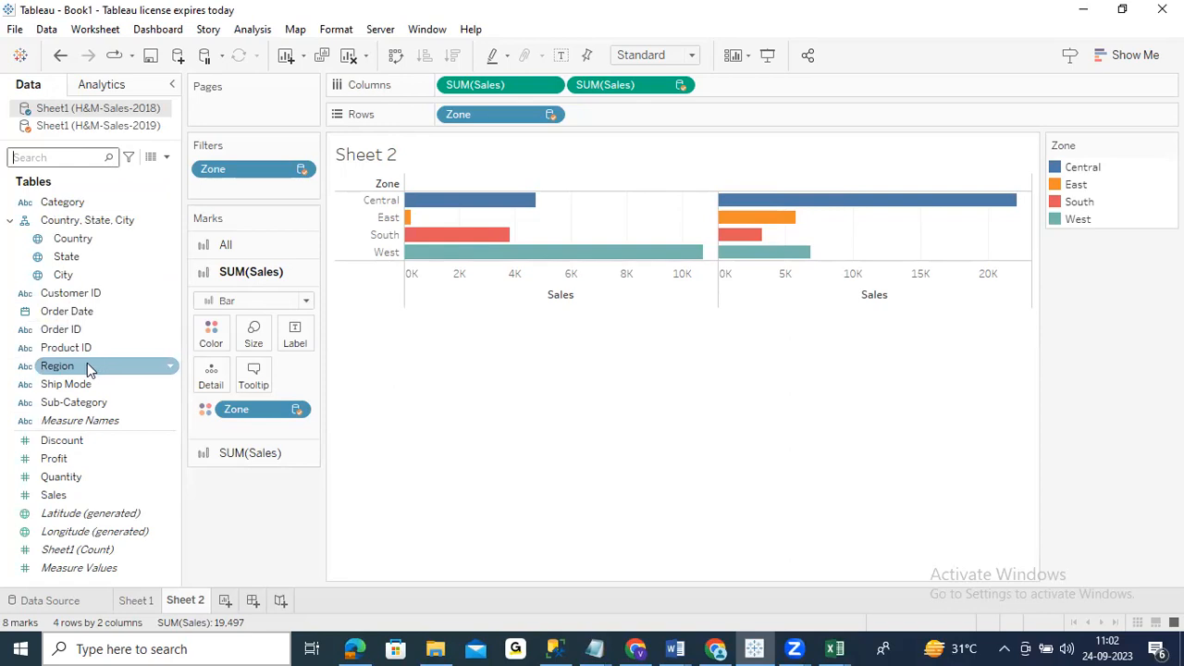
pyautogui.moveTo(80, 370)
pyautogui.mouseDown()
pyautogui.moveTo(181, 366)
pyautogui.moveTo(209, 378)
pyautogui.mouseUp()
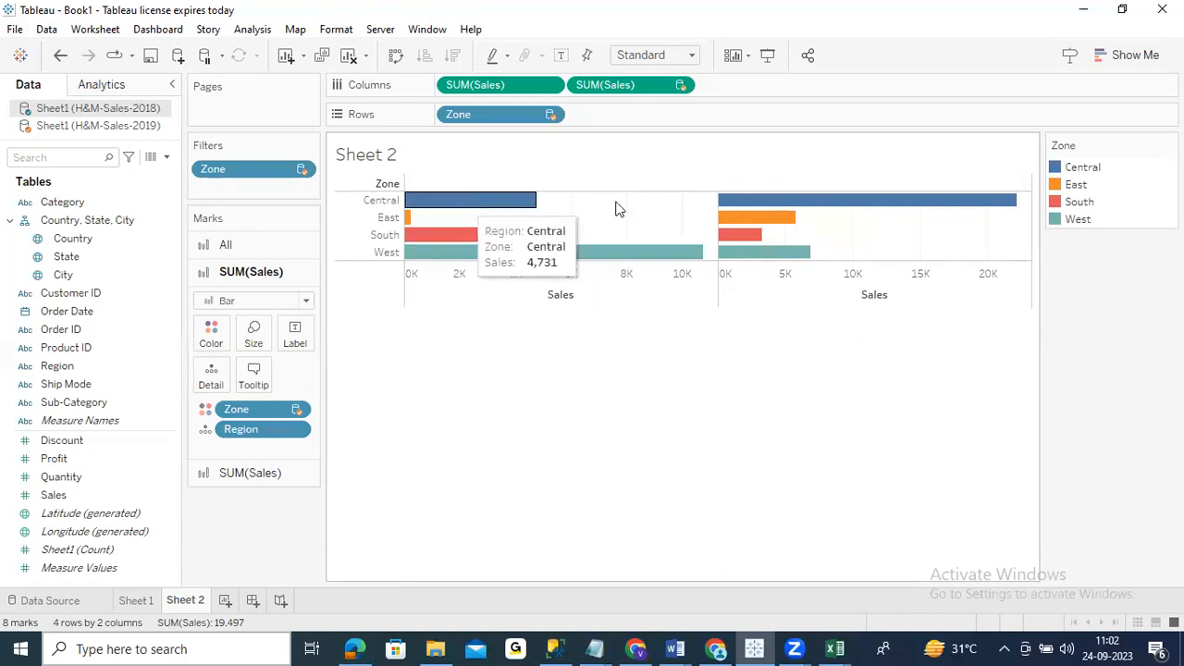
# Add Region from H&M-Sales-2018 to the H&M-Sales-2019 Sales marks and use it as the bar label
pyautogui.click(236, 473)
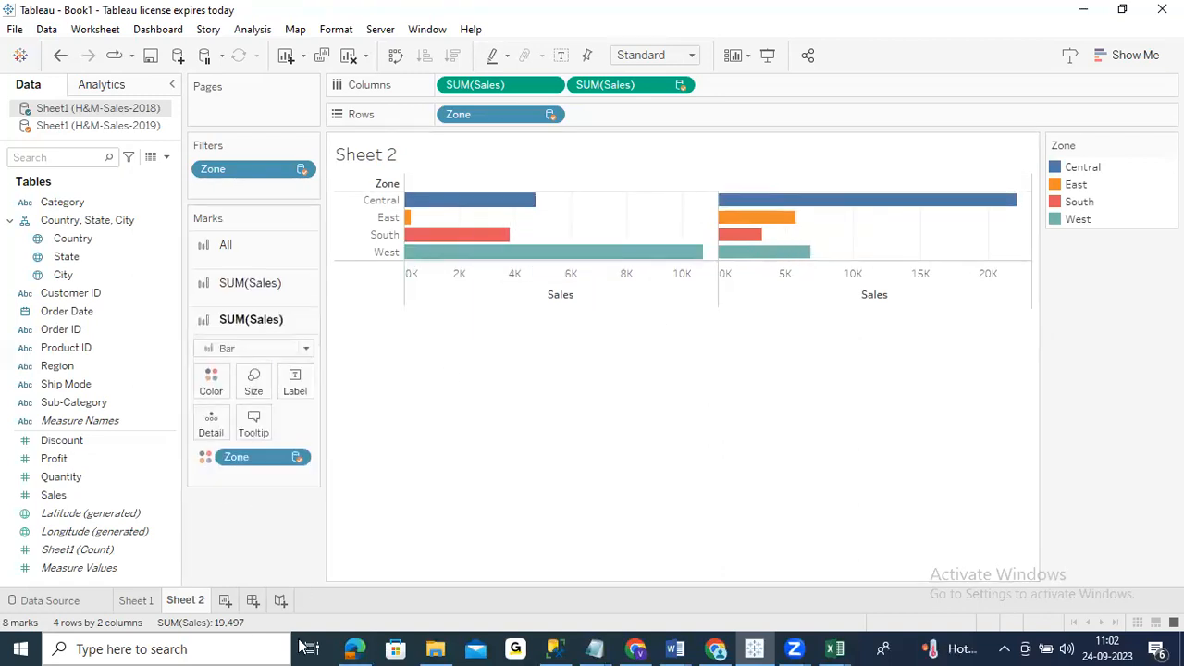
pyautogui.moveTo(98, 368); pyautogui.dragTo(219, 415)
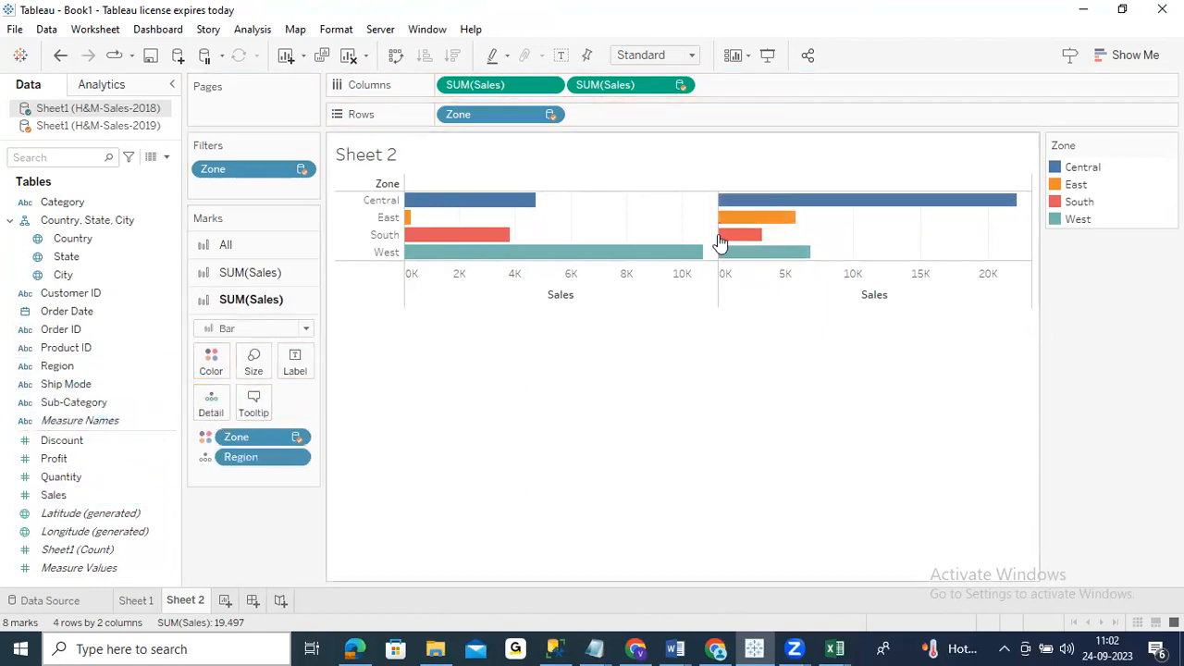
pyautogui.moveTo(772, 211)
pyautogui.moveTo(225, 465); pyautogui.dragTo(301, 369)
pyautogui.moveTo(914, 204)
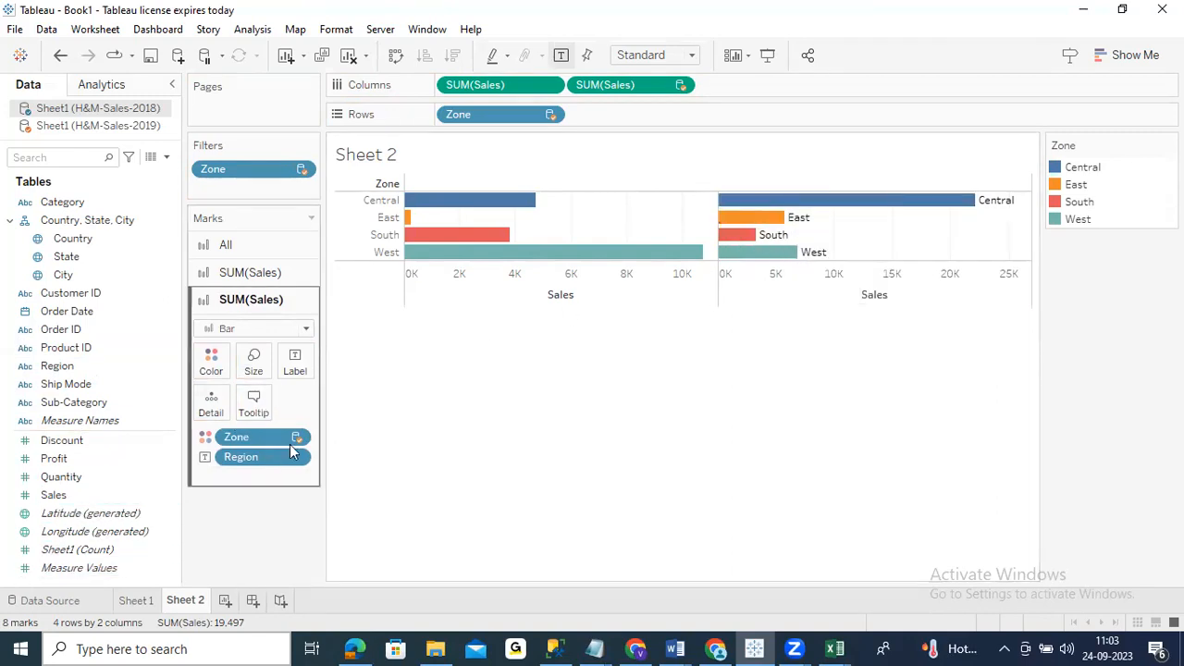
# Label the H&M-Sales-2018 Sales bars with Region and review the label settings
pyautogui.click(236, 273)
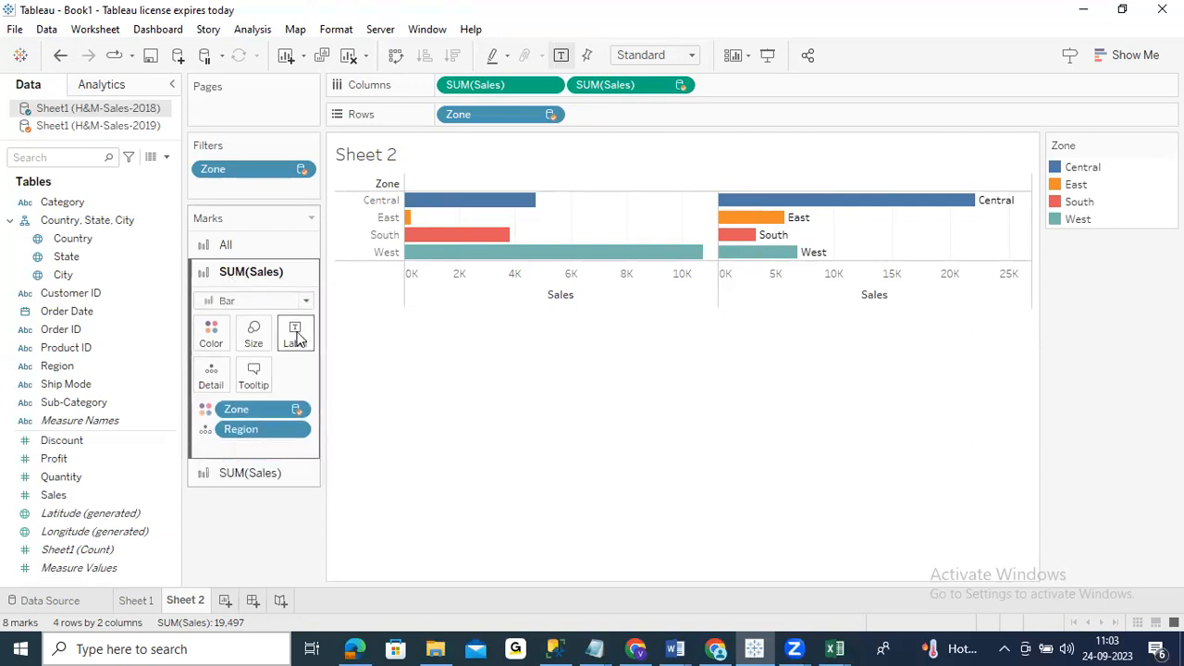
pyautogui.moveTo(83, 366); pyautogui.dragTo(294, 335)
pyautogui.click(294, 333)
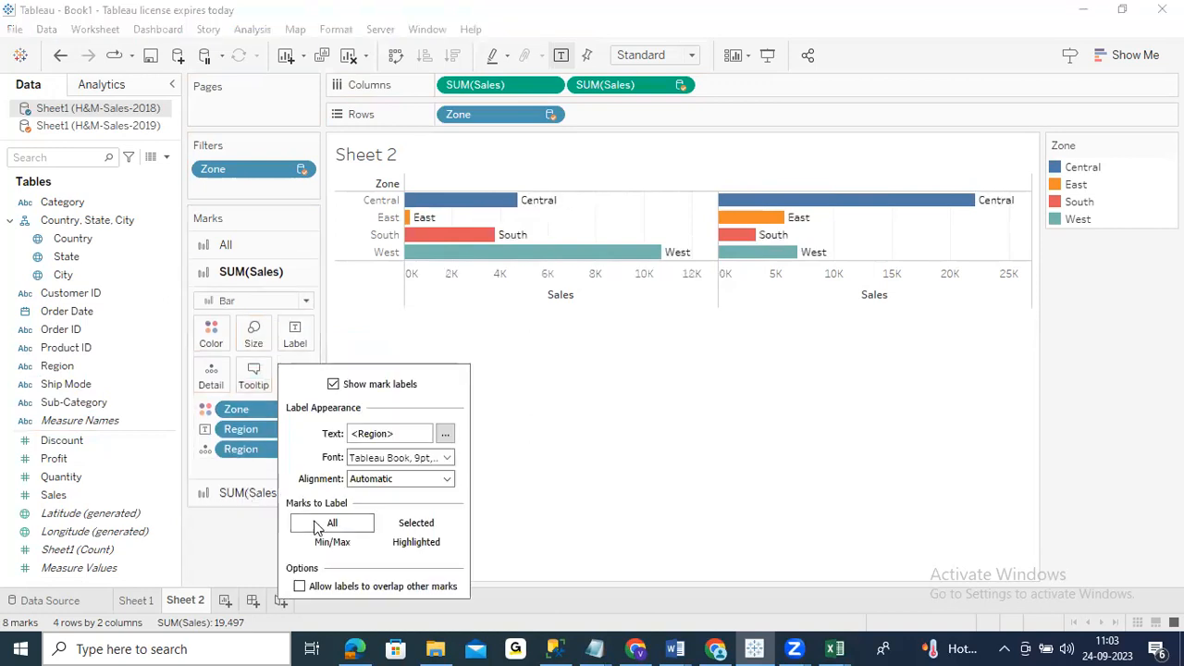
pyautogui.click(700, 497)
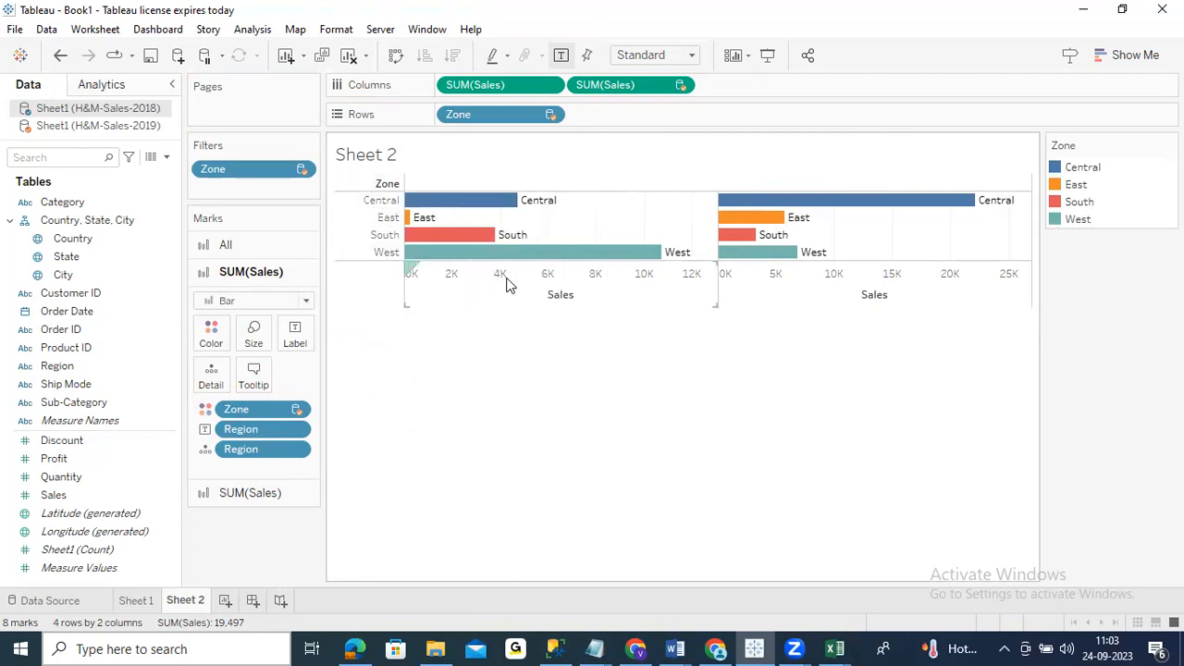
# Inspect the sales details of individual zone bars in the 2018 and 2019 charts
pyautogui.moveTo(523, 213)
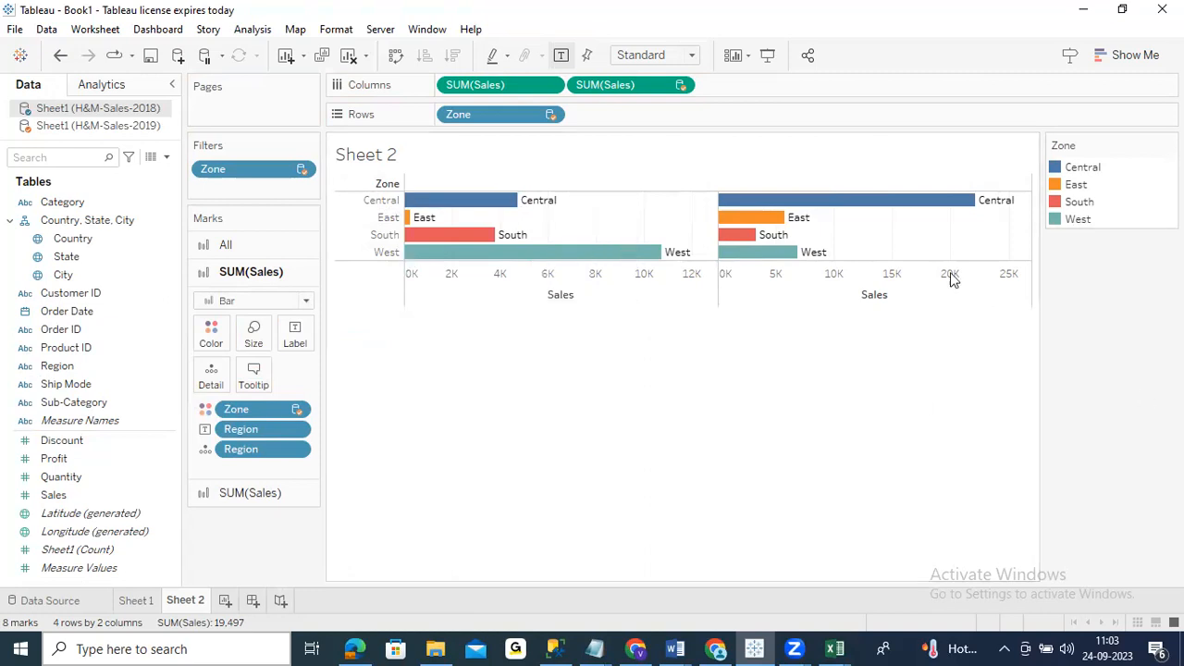
pyautogui.moveTo(838, 200)
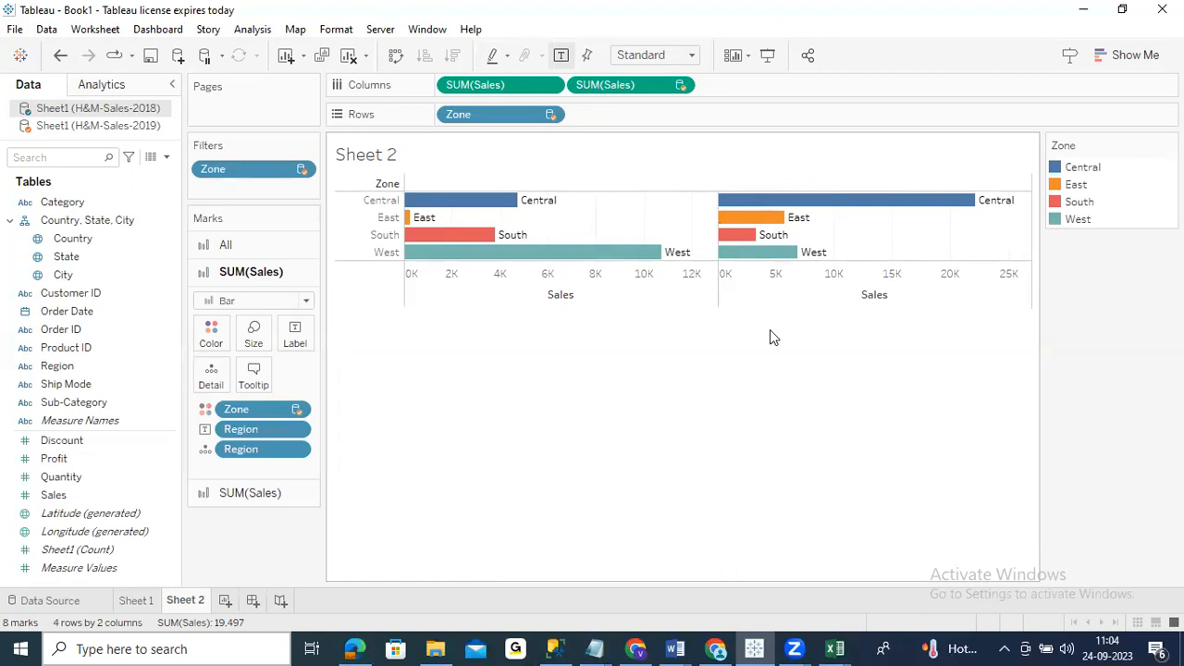
pyautogui.moveTo(758, 259)
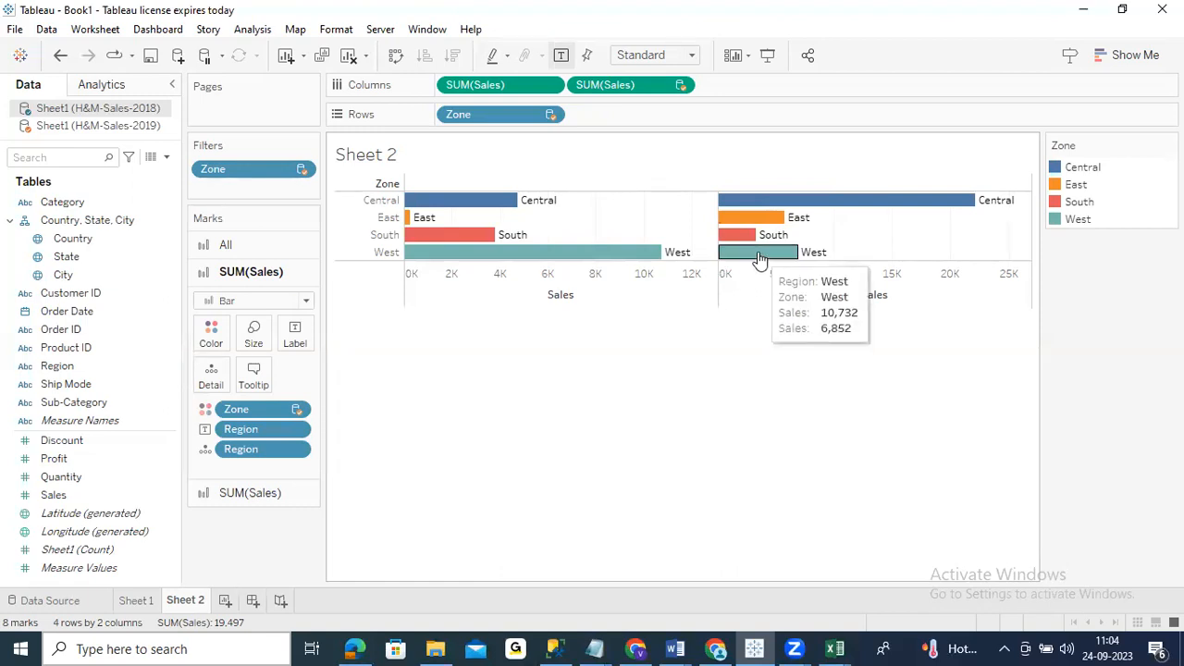
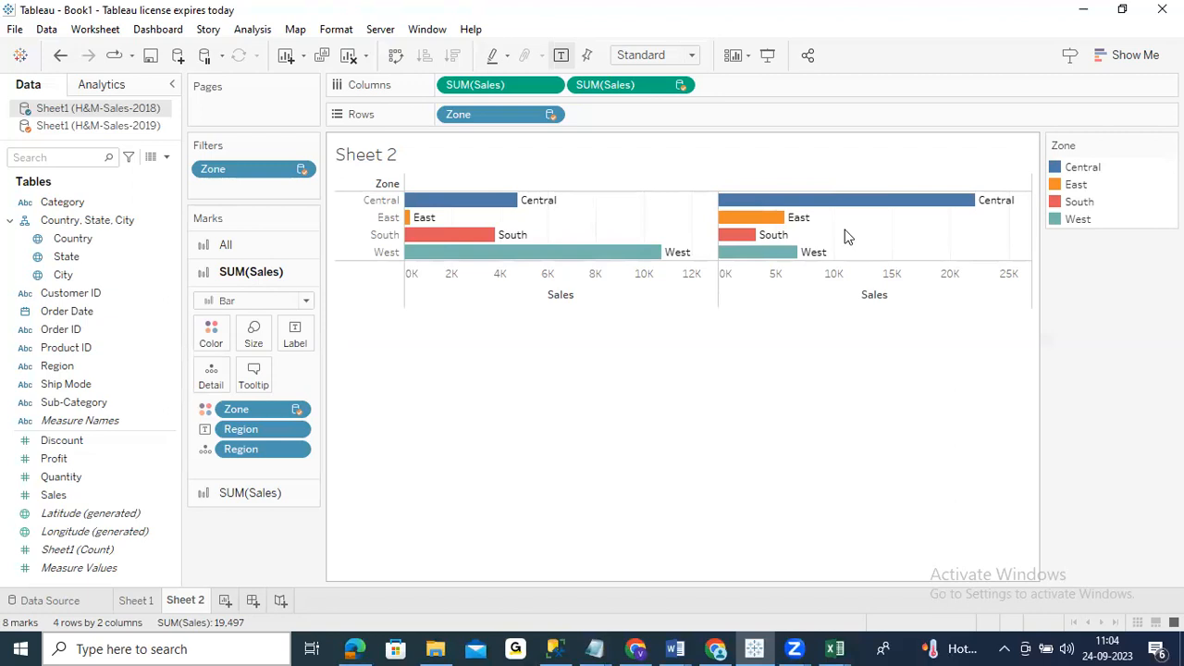
# Switch to Excel to look over the H&M-Sales-2018 and H&M-Sales-2019 workbooks, and return to Tableau
pyautogui.moveTo(835, 649)
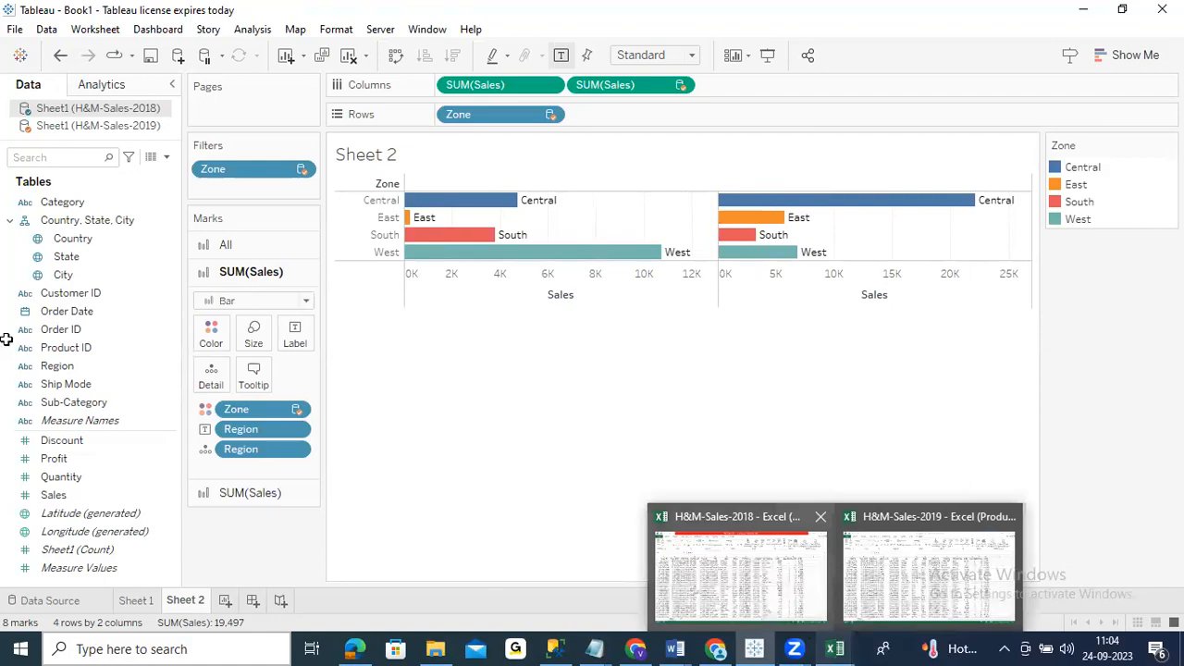
pyautogui.click(742, 576)
pyautogui.moveTo(843, 647)
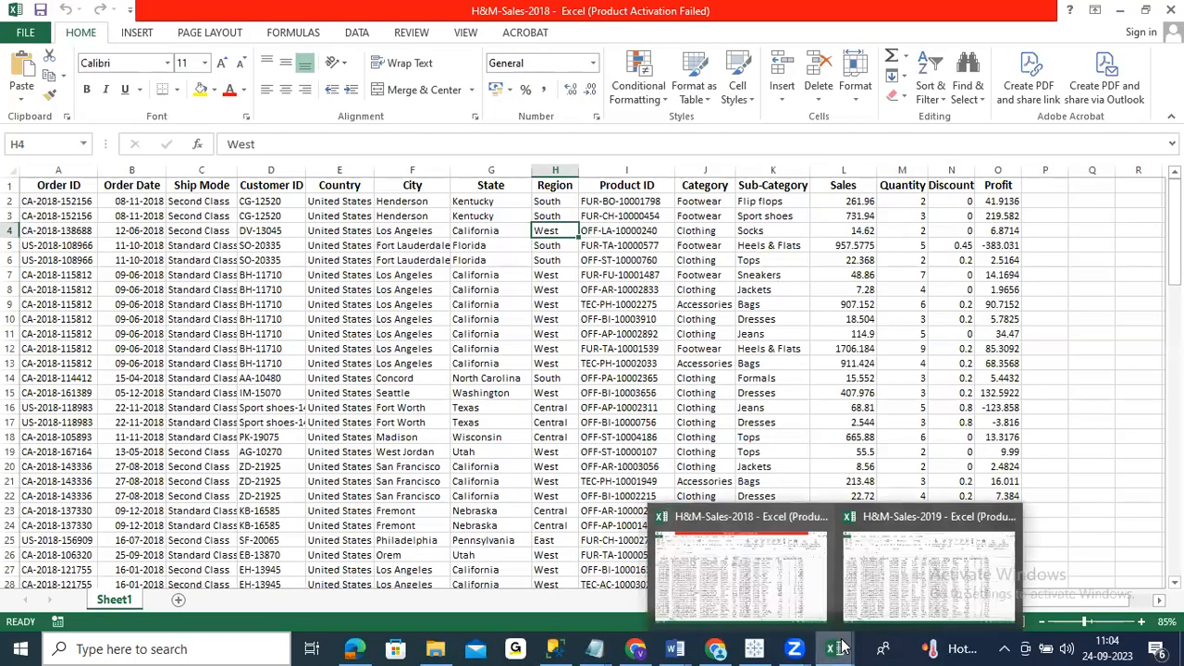
pyautogui.click(972, 584)
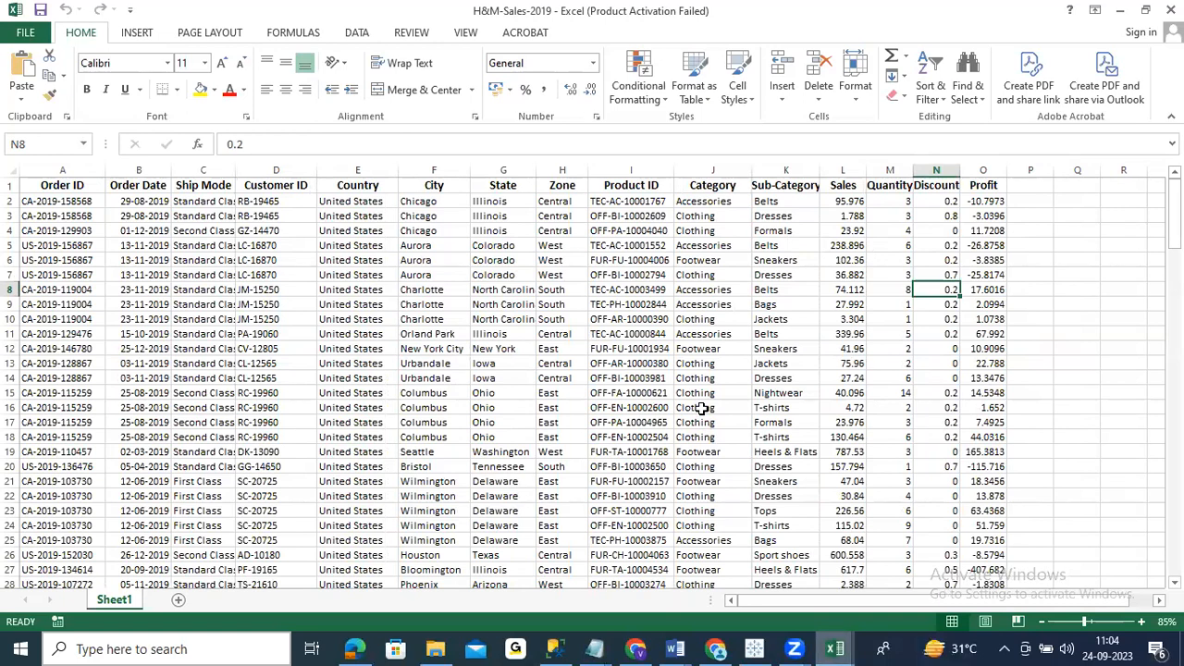
pyautogui.hotkey('alt', 'Tab')
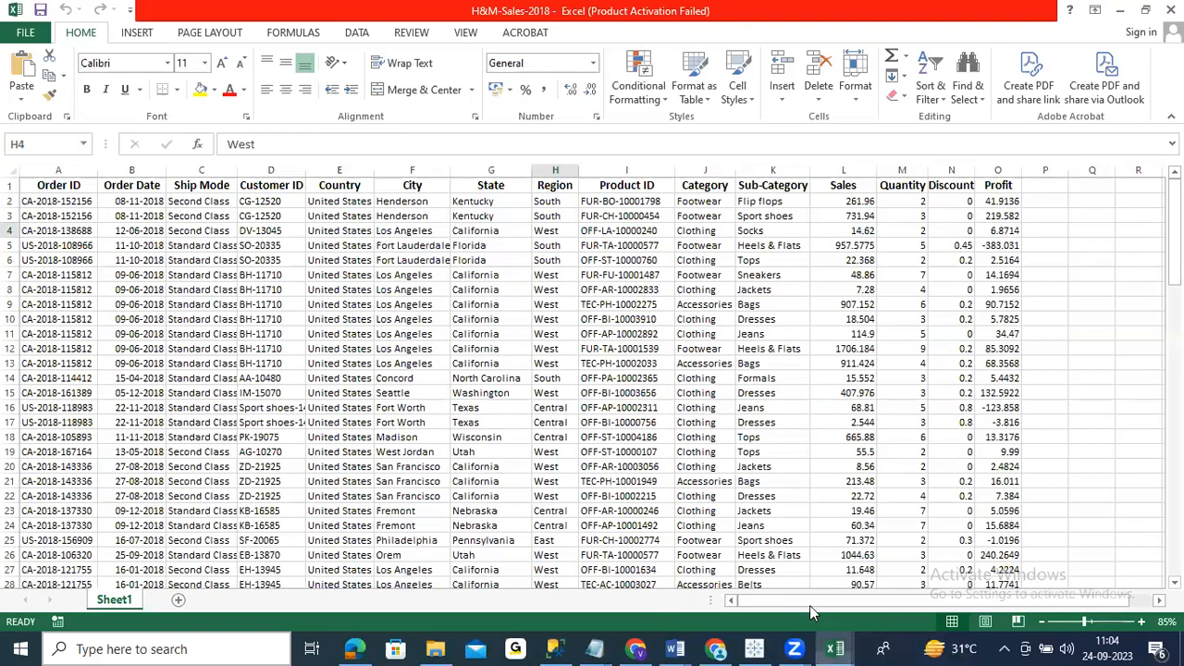
pyautogui.moveTo(794, 648)
pyautogui.click(755, 648)
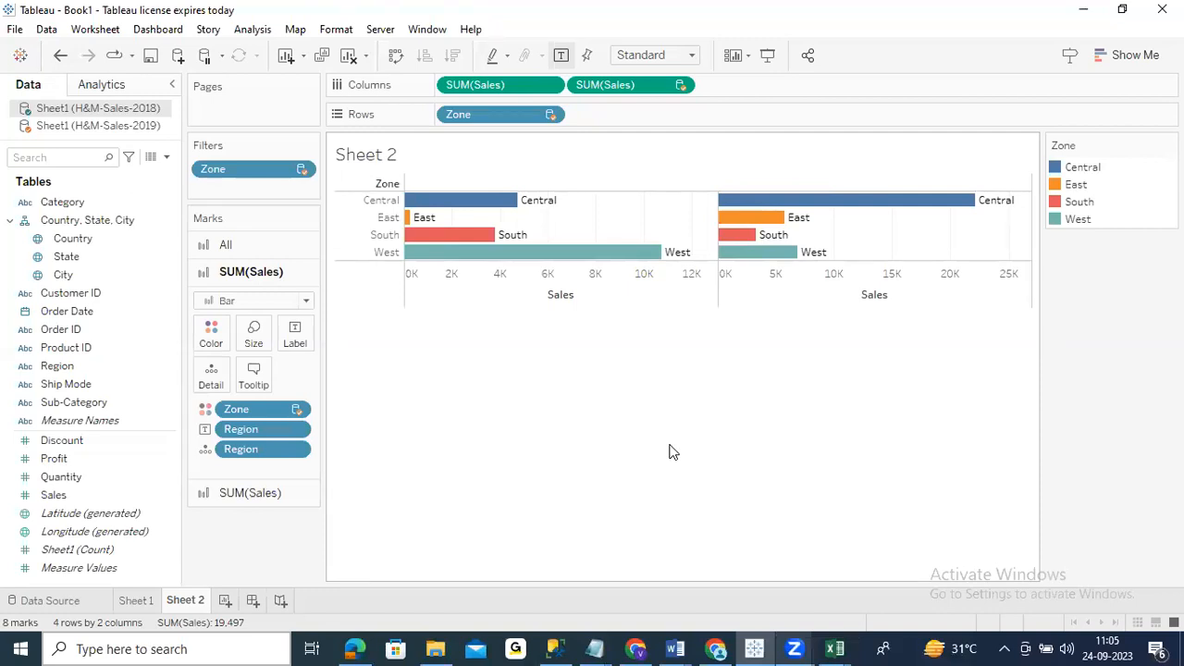
# Remove the Region detail from the H&M-Sales-2018 Sales marks and the Region label from the H&M-Sales-2019 Sales marks
pyautogui.moveTo(277, 453); pyautogui.dragTo(302, 578)
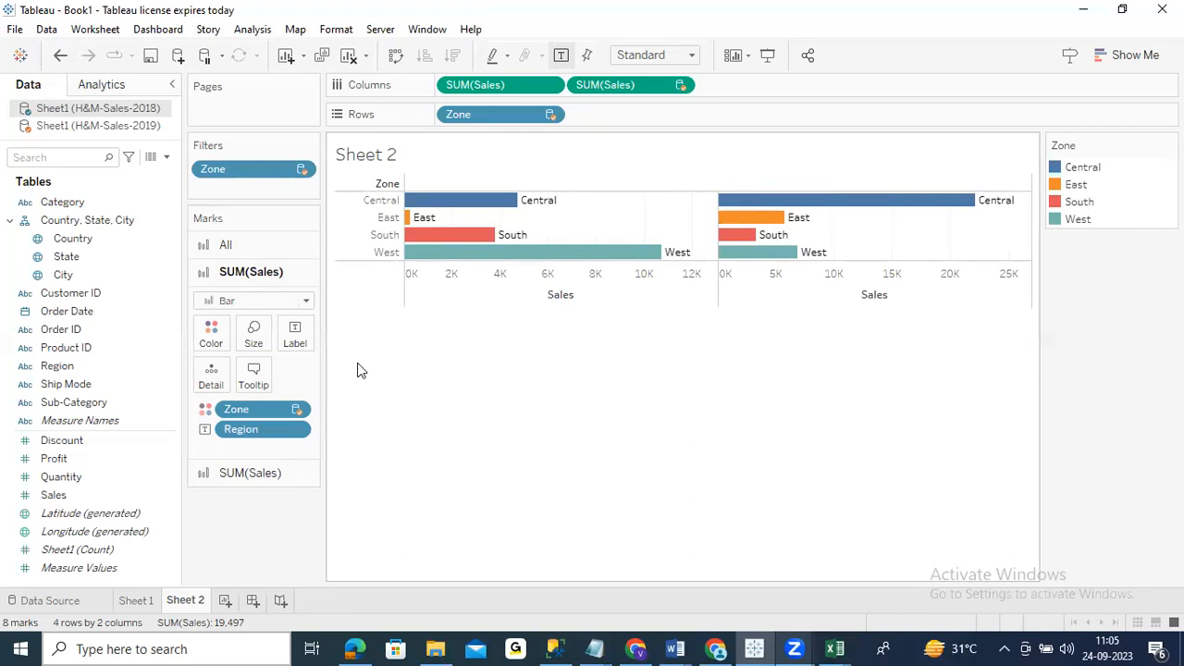
pyautogui.moveTo(444, 240)
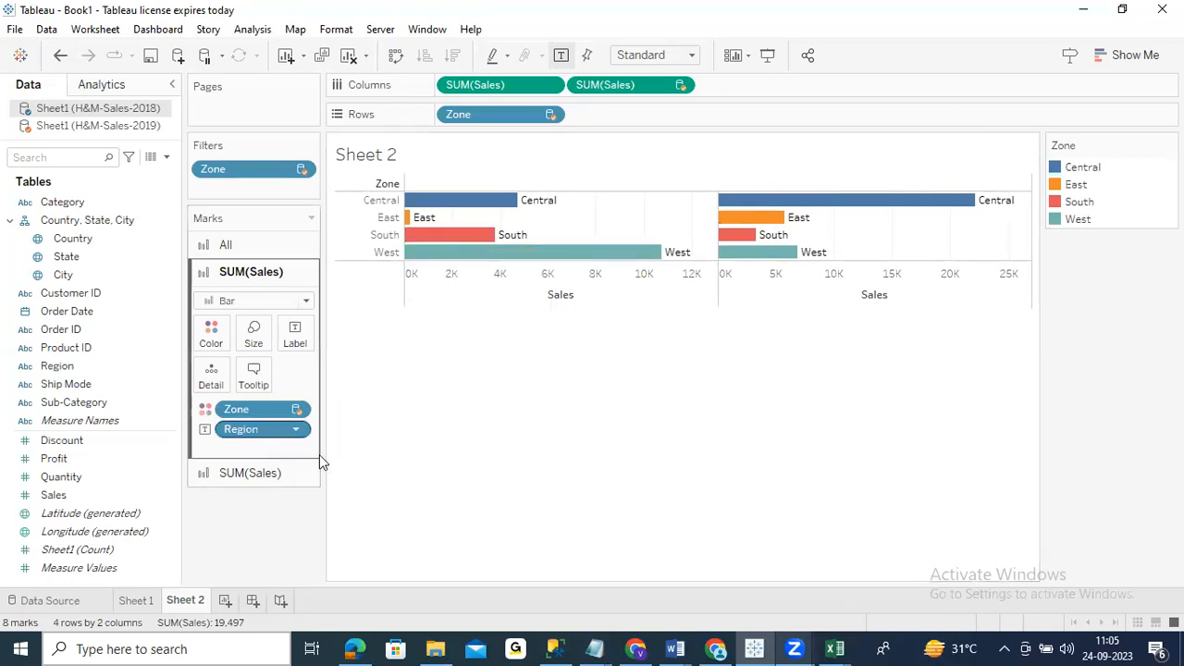
pyautogui.click(239, 474)
pyautogui.moveTo(237, 458); pyautogui.dragTo(82, 346)
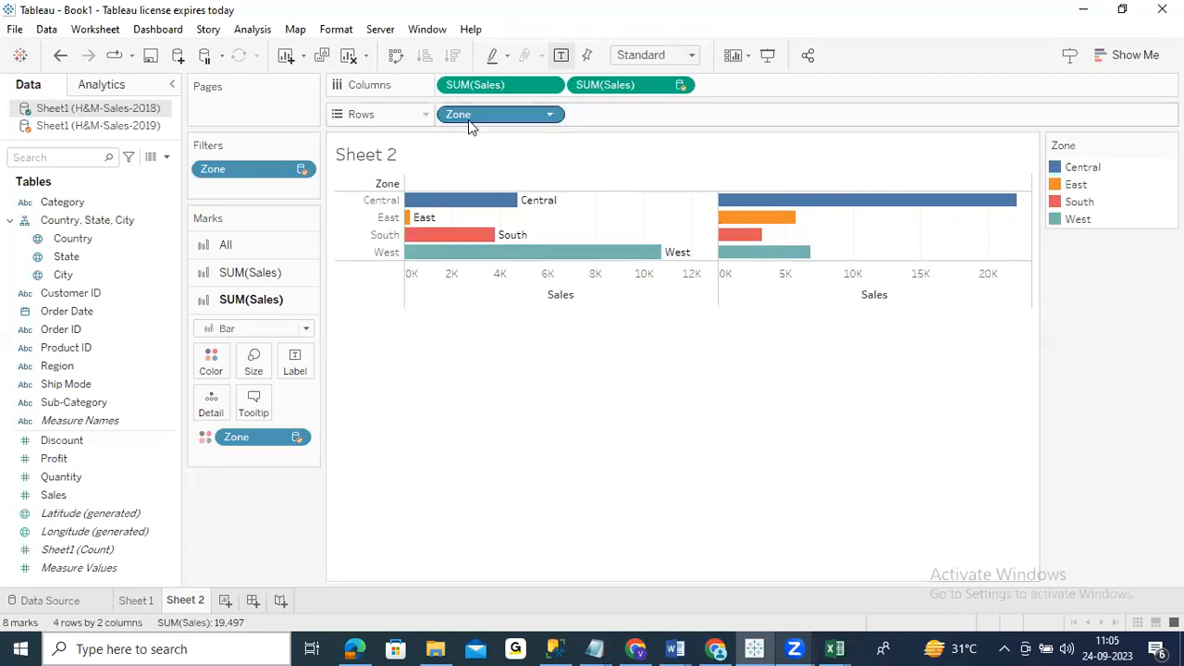
# Replace Zone on Rows with State from H&M-Sales-2018, finding the field with the search "state" and clearing the search
pyautogui.moveTo(463, 117); pyautogui.dragTo(82, 346)
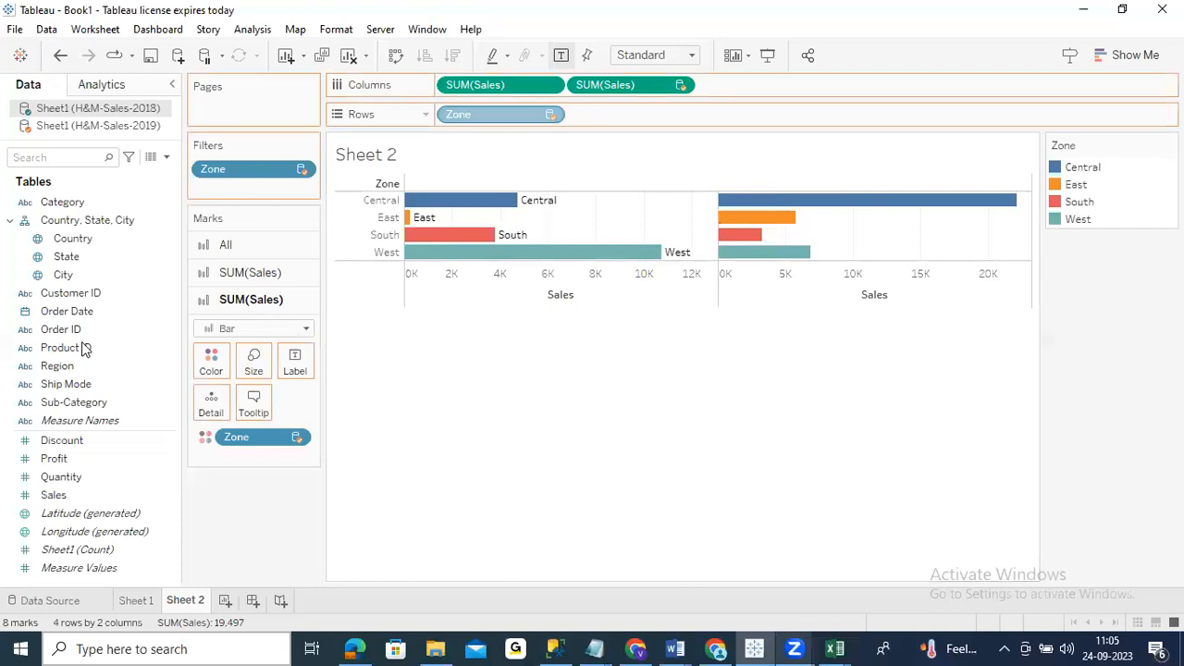
pyautogui.click(67, 164)
pyautogui.write('state')
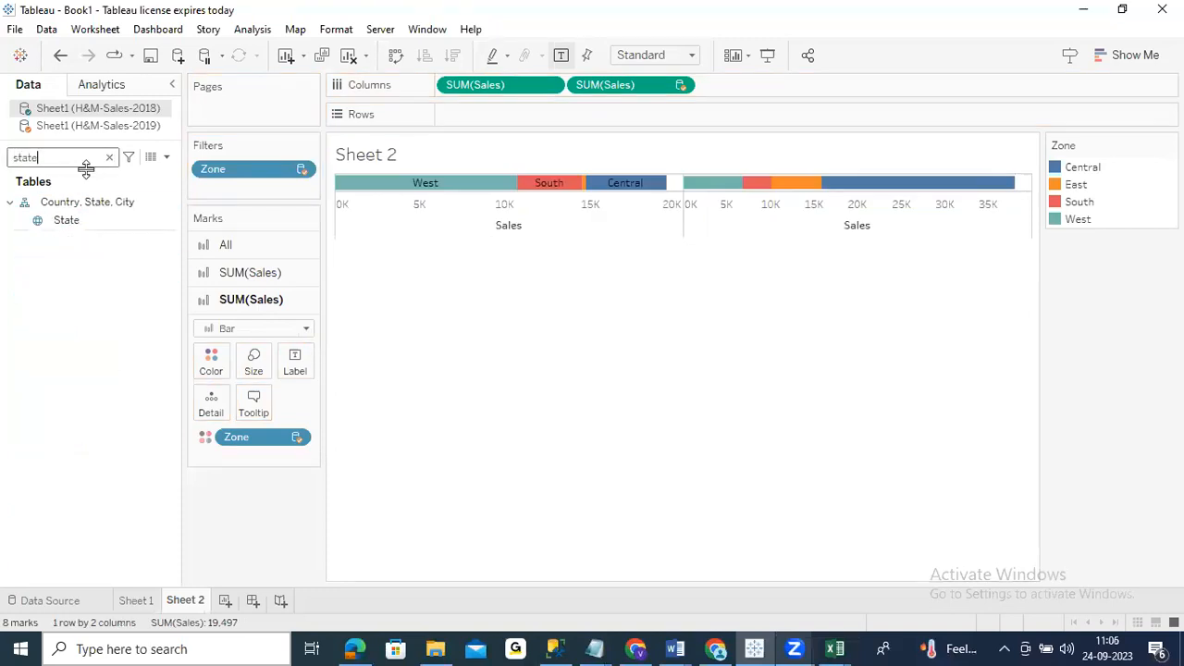
pyautogui.click(66, 222)
pyautogui.moveTo(67, 222); pyautogui.dragTo(554, 118)
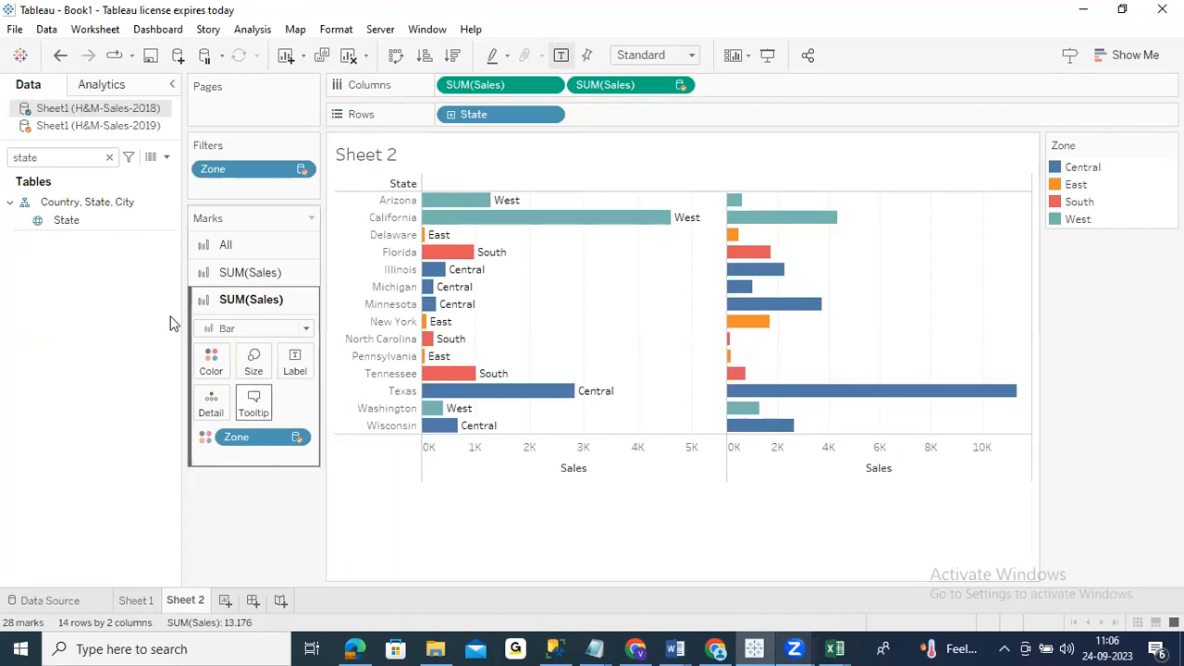
pyautogui.click(110, 157)
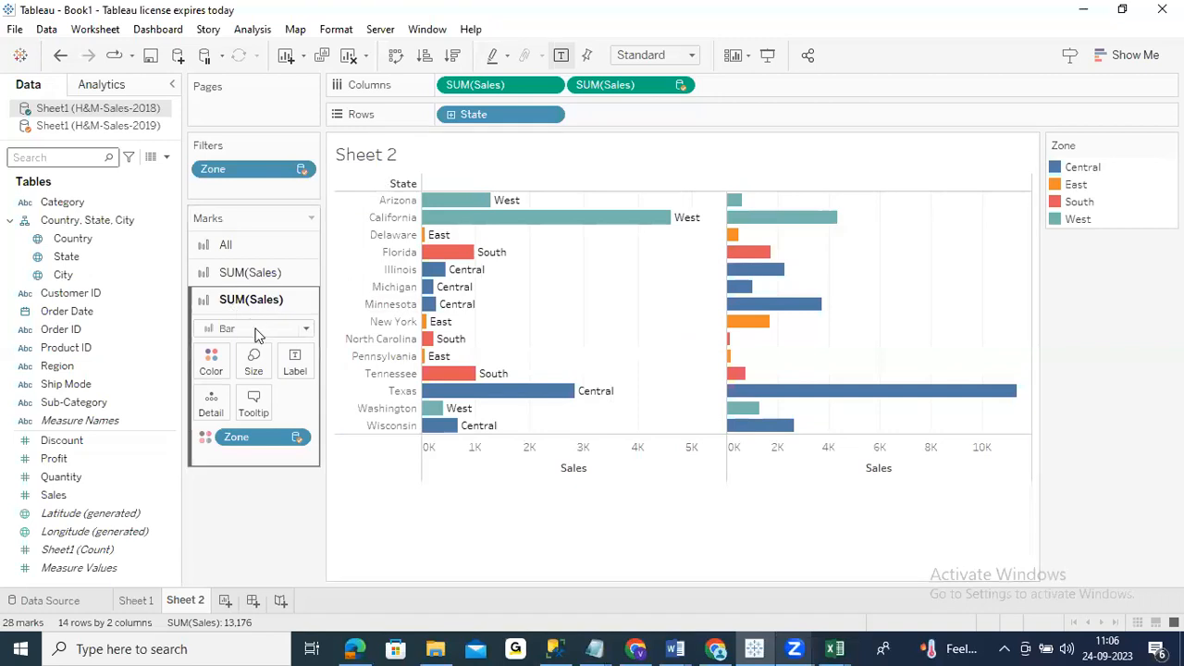
# Try the Line and Square mark types on the H&M-Sales-2018 Sales marks and restore Bar
pyautogui.click(268, 274)
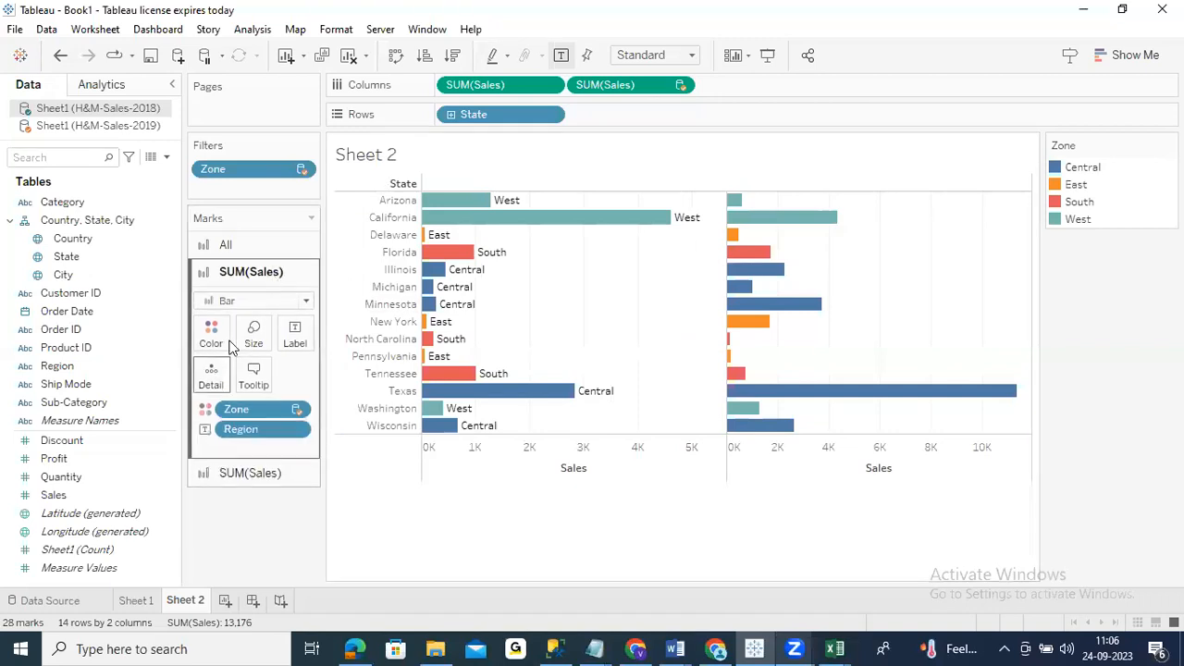
pyautogui.click(306, 303)
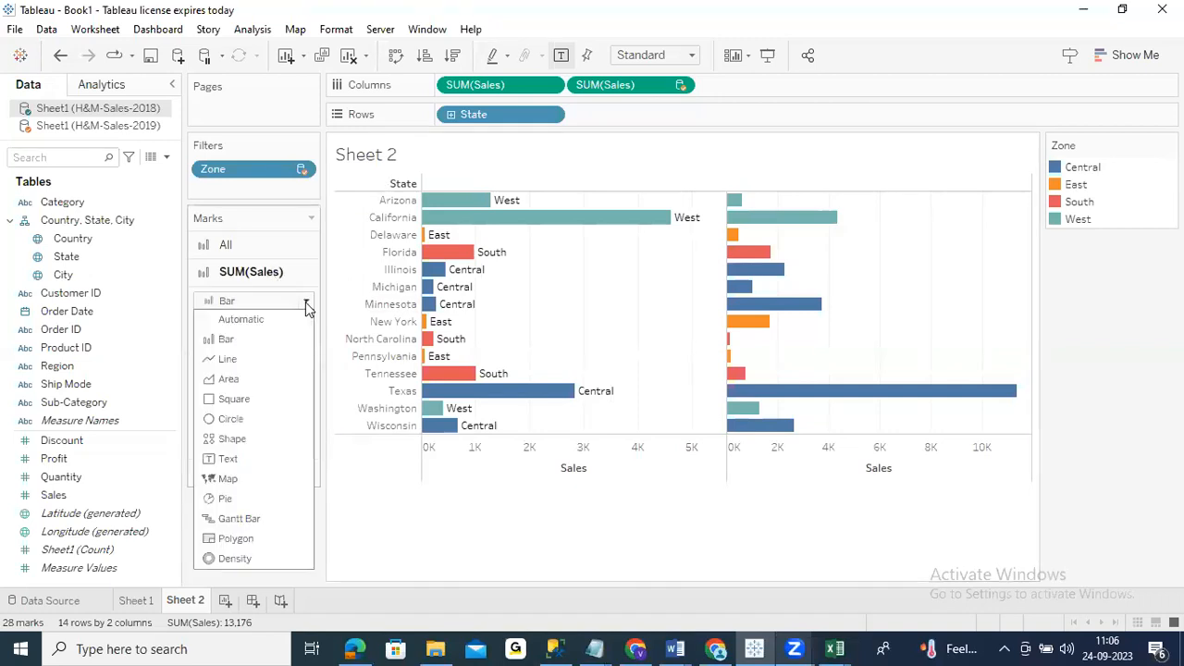
pyautogui.click(233, 359)
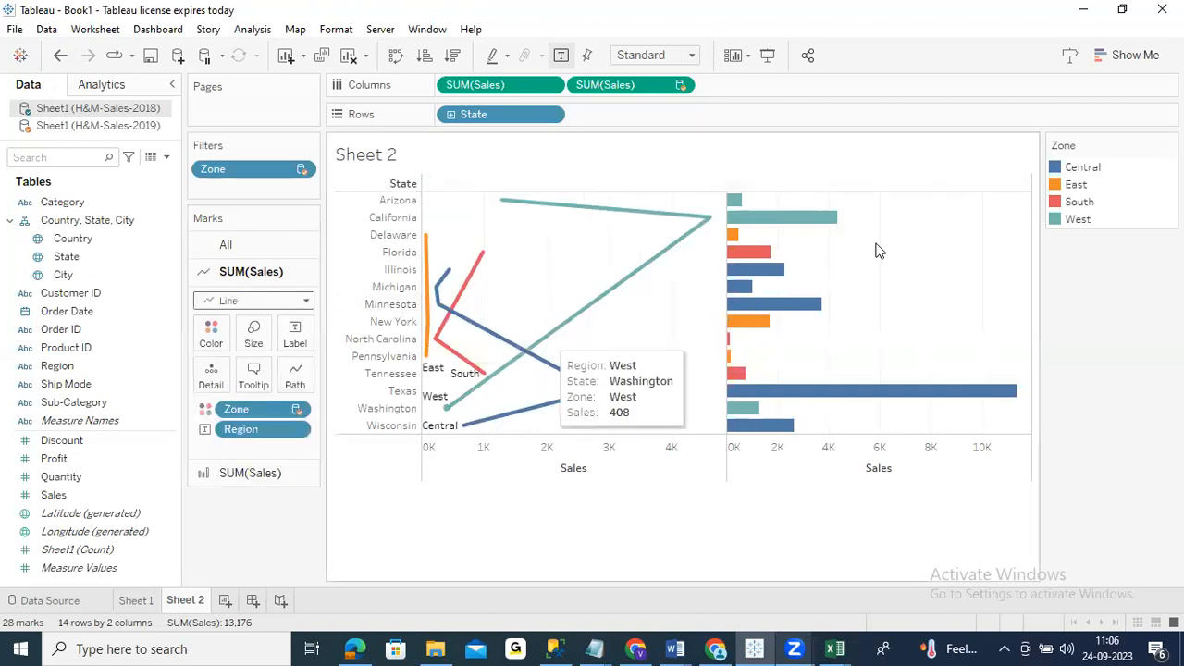
pyautogui.click(306, 302)
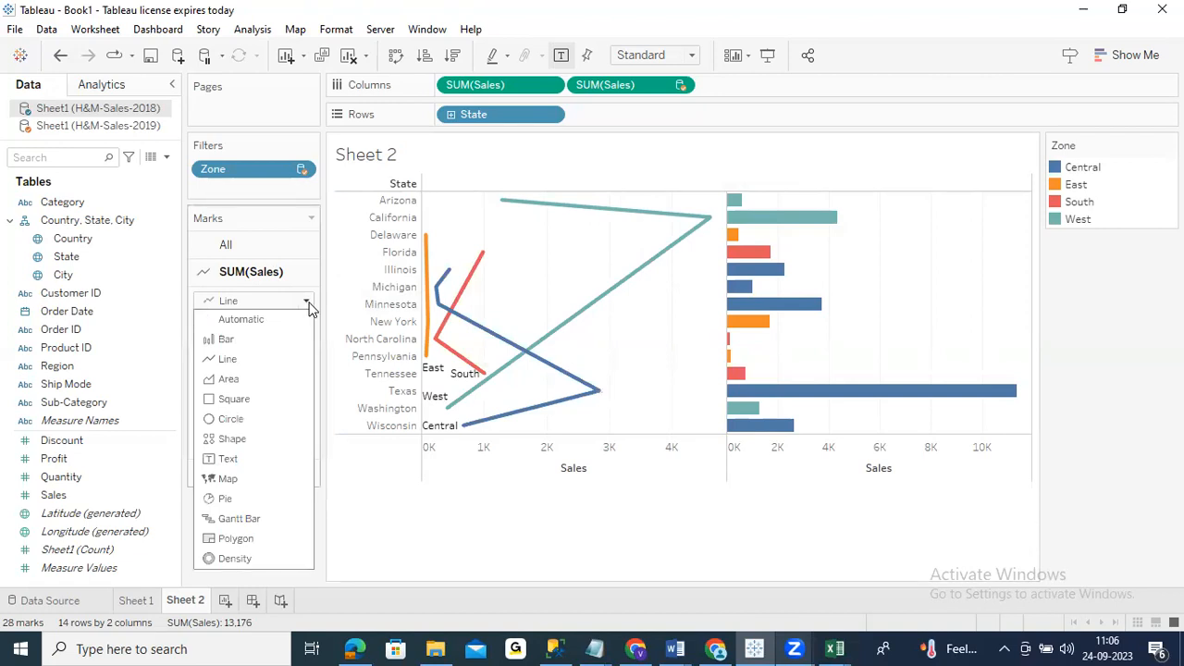
pyautogui.click(231, 399)
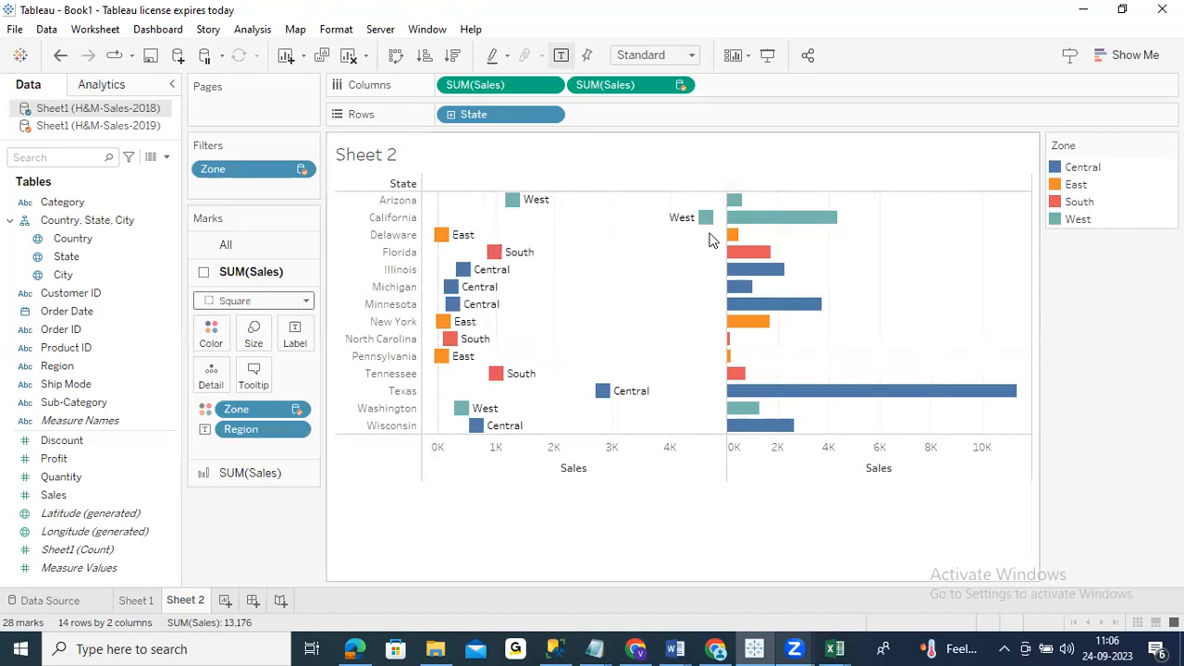
pyautogui.click(305, 300)
pyautogui.click(240, 339)
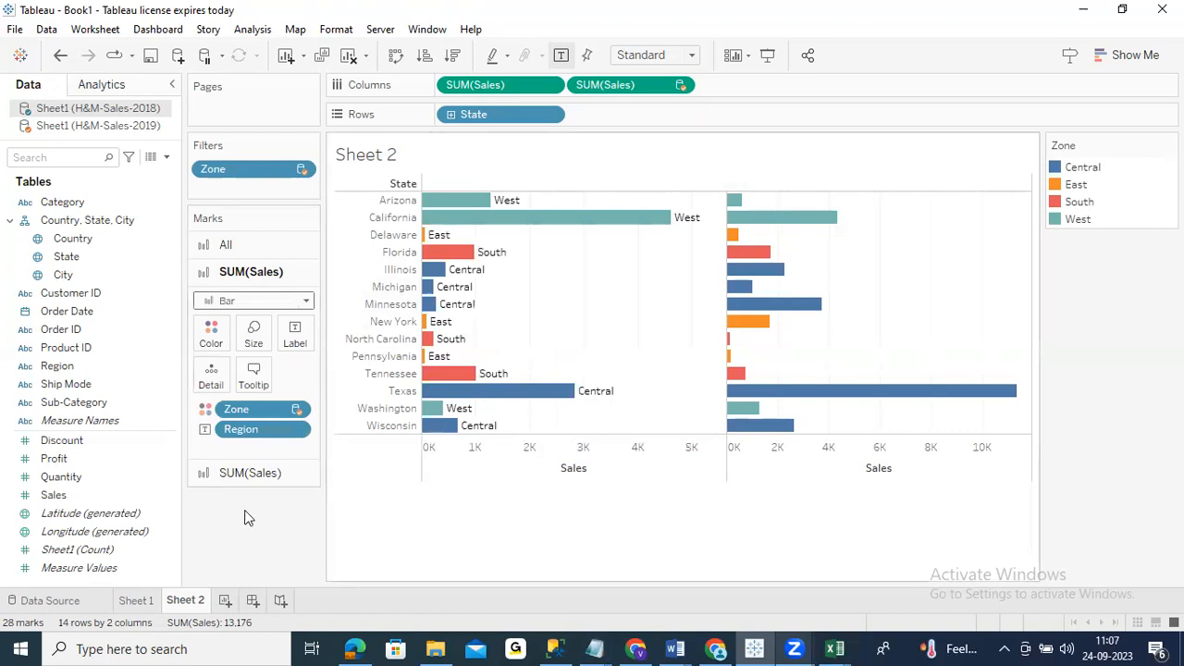
# Remove the Region label from the H&M-Sales-2018 Sales marks
pyautogui.click(250, 473)
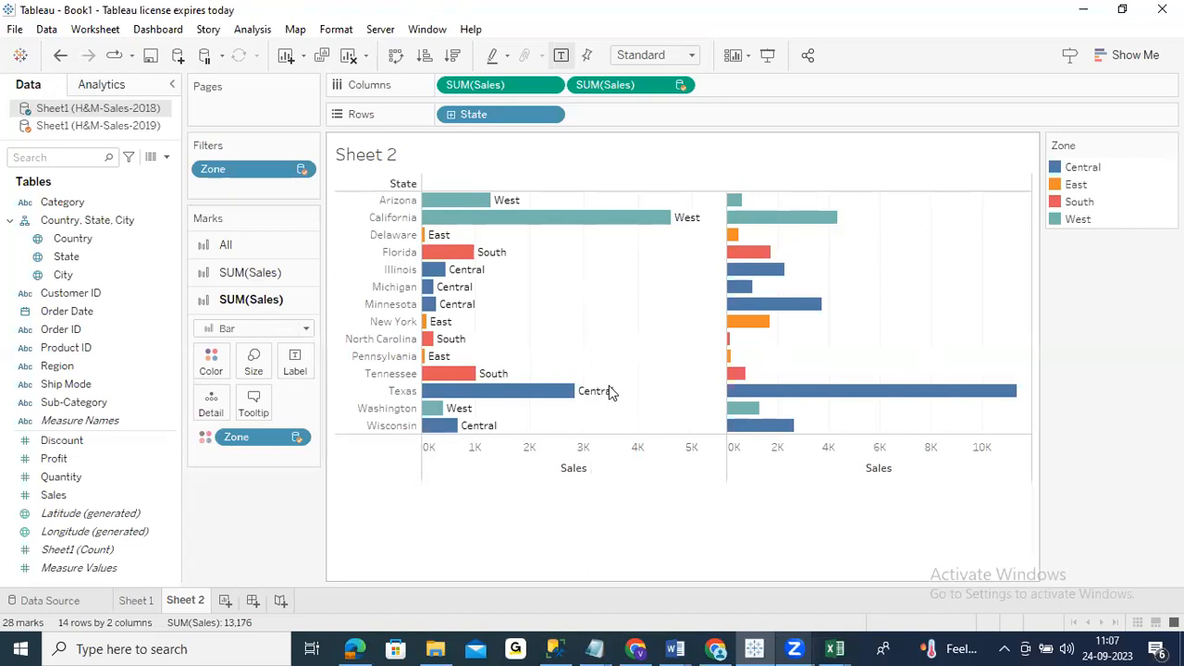
pyautogui.click(263, 272)
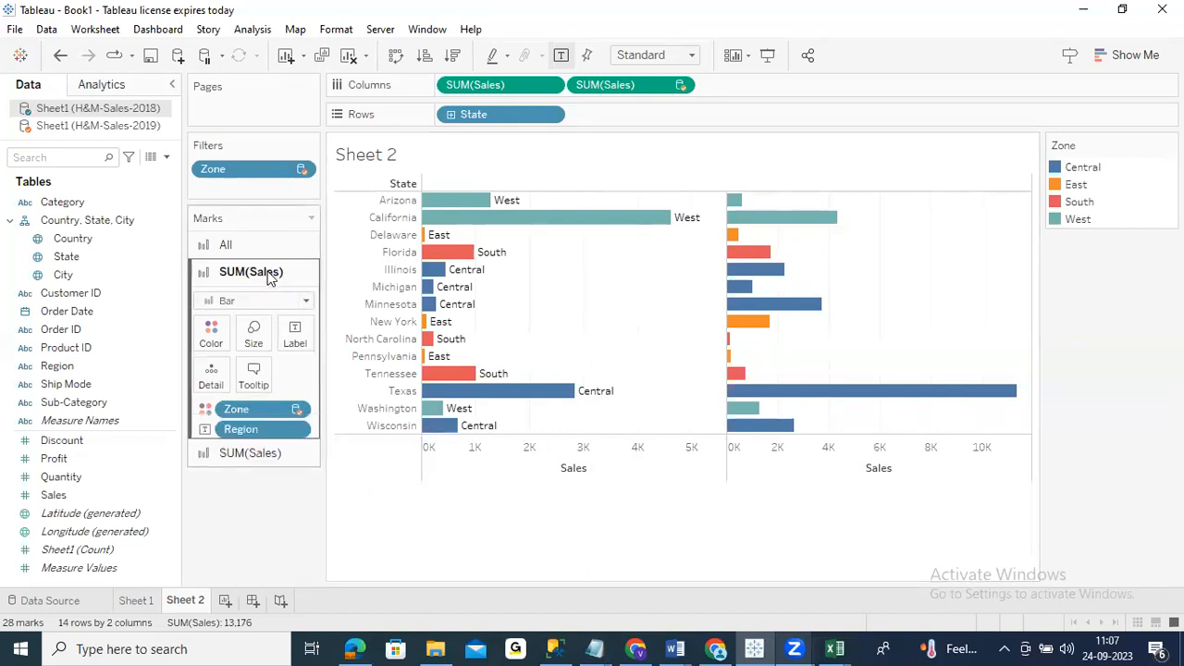
pyautogui.moveTo(243, 437); pyautogui.dragTo(472, 564)
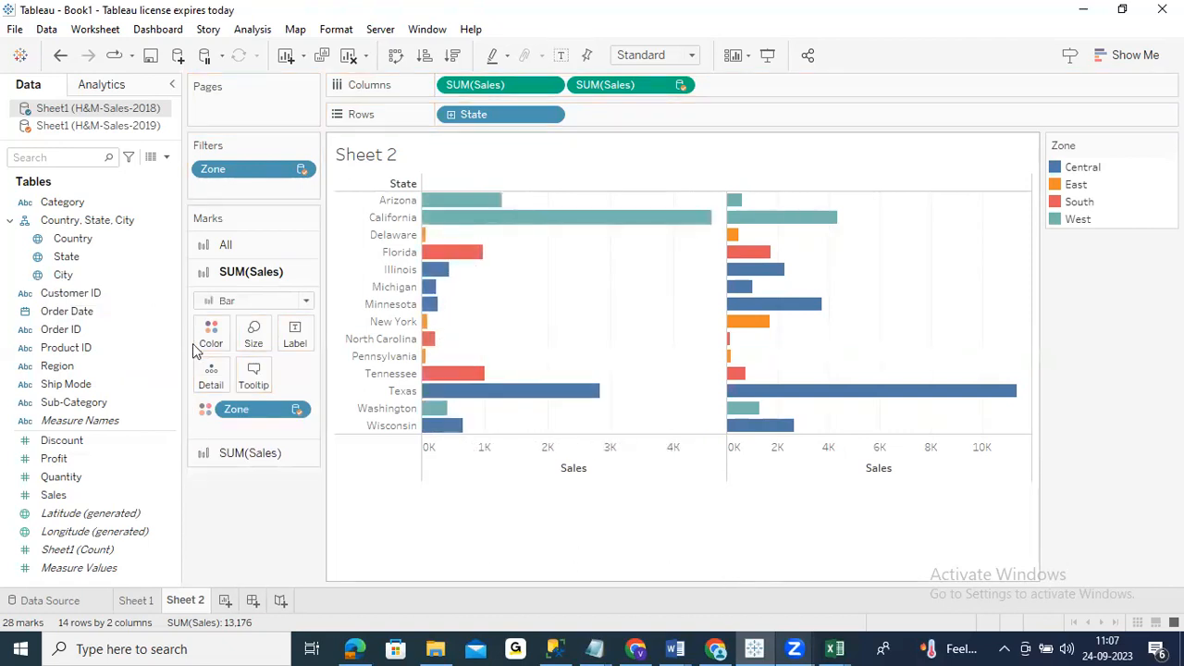
# Check the options available for the California bar in the 2018 sales chart and clear the selection
pyautogui.moveTo(613, 223)
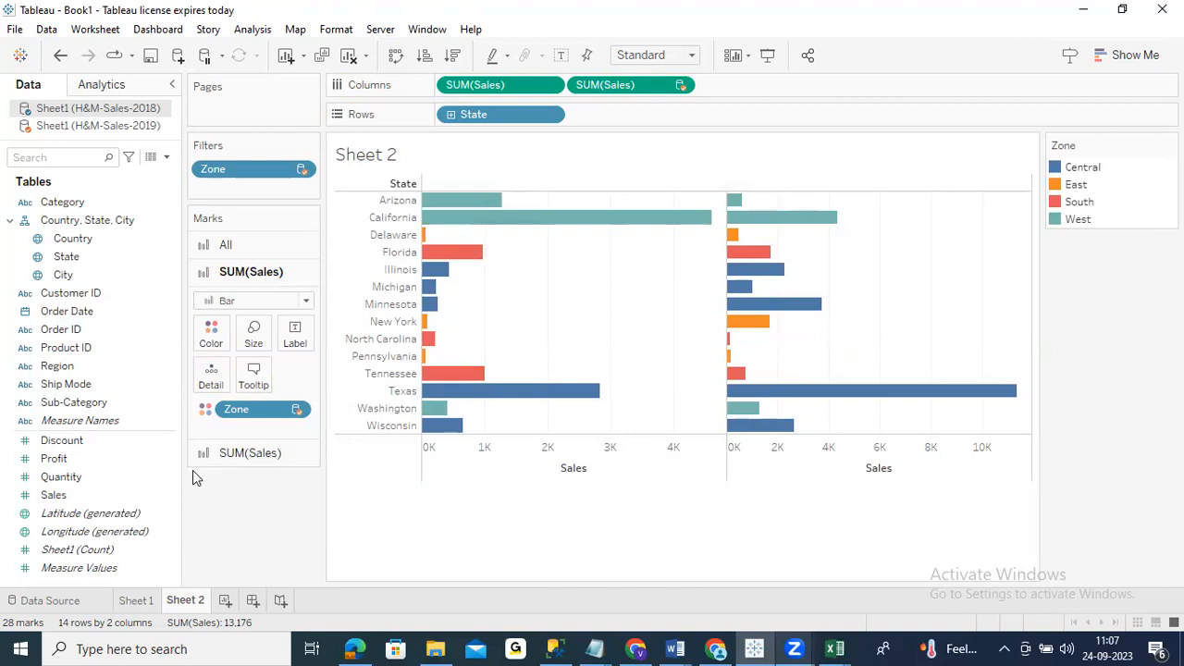
pyautogui.rightClick(618, 226)
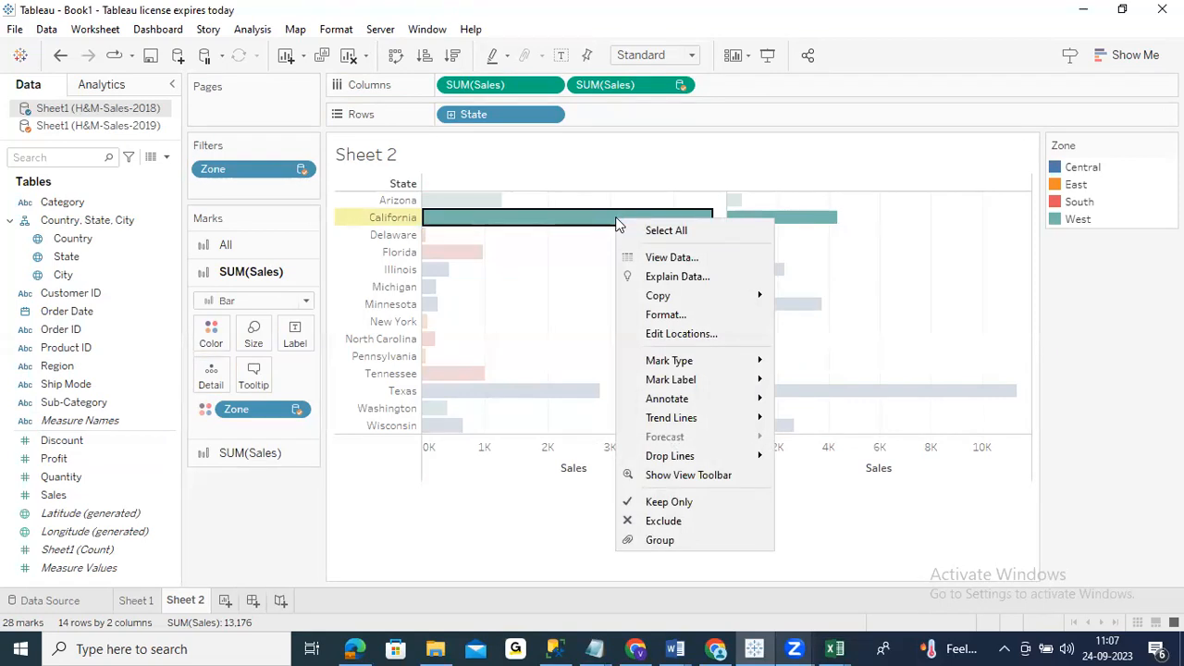
pyautogui.click(617, 222)
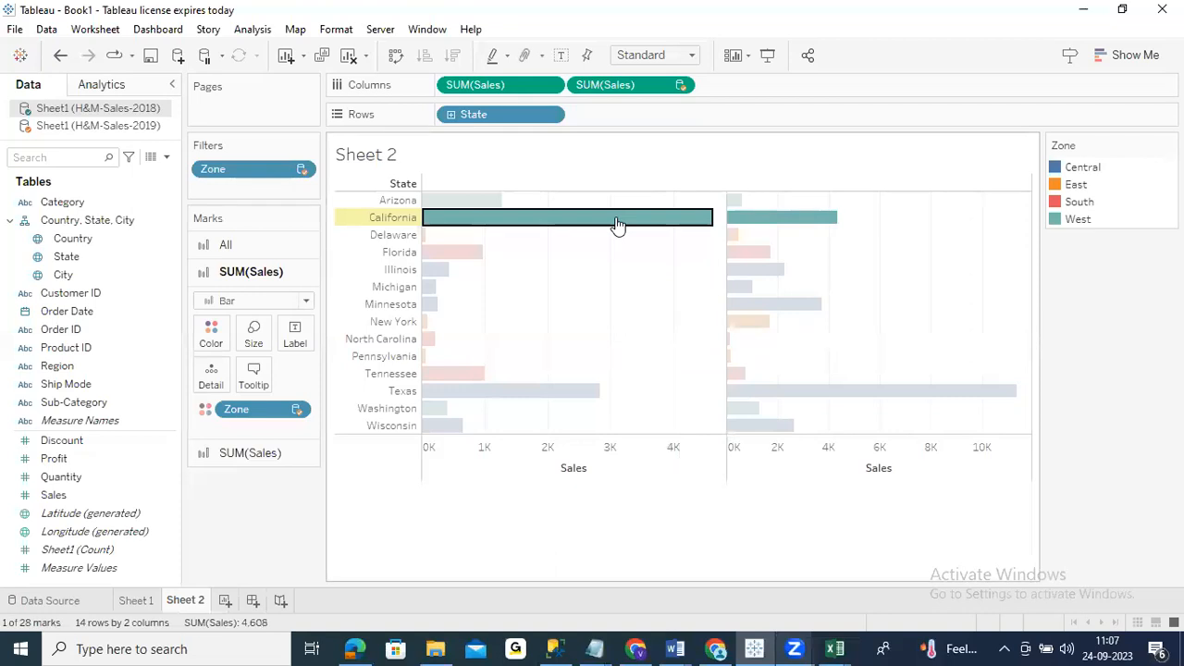
pyautogui.click(617, 225)
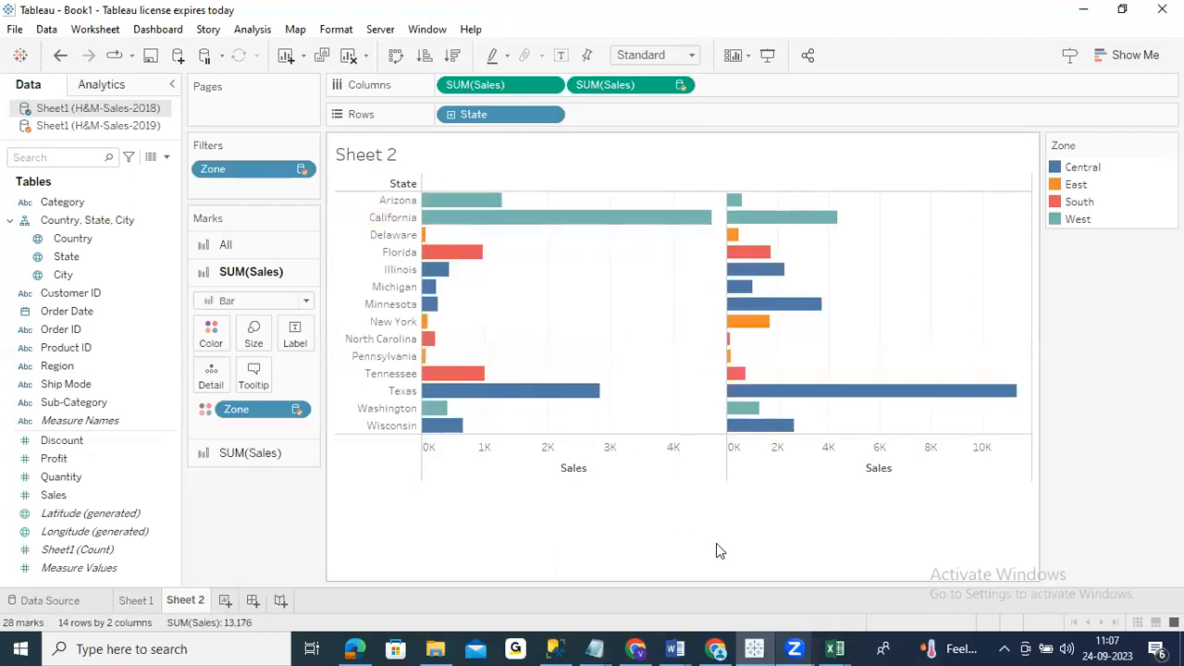